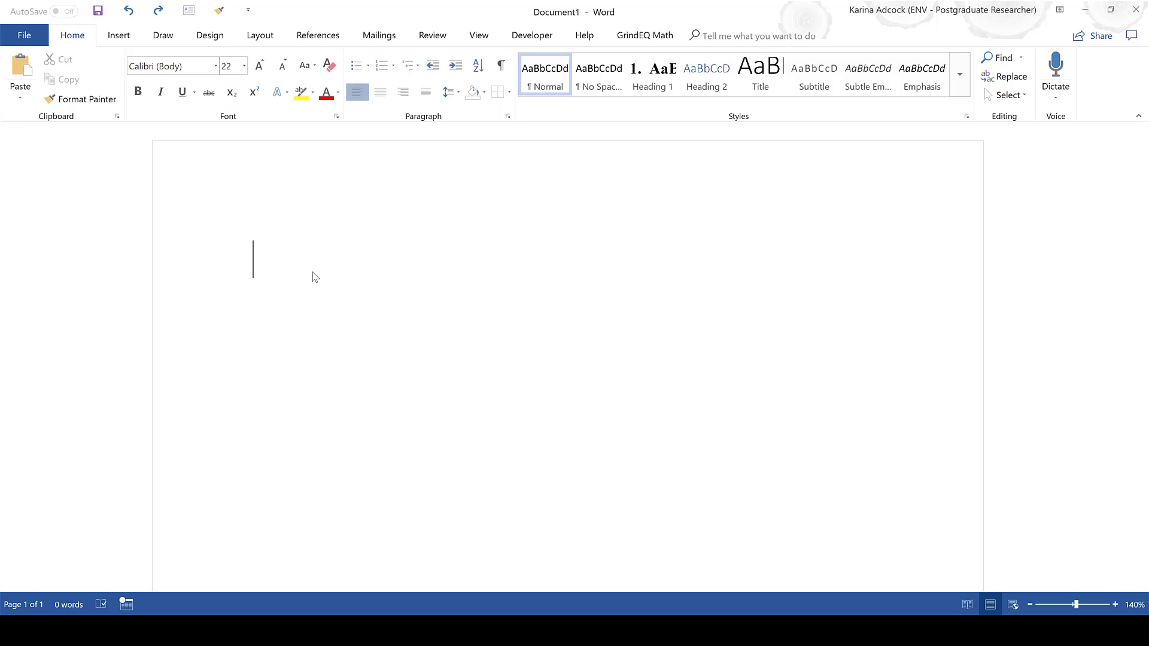
Browse the character subsets in the full symbol list, return to Basic Latin, and insert the Registered Sign (®) into the document.
left_click(117, 37)
left_click(1095, 78)
left_click(1085, 188)
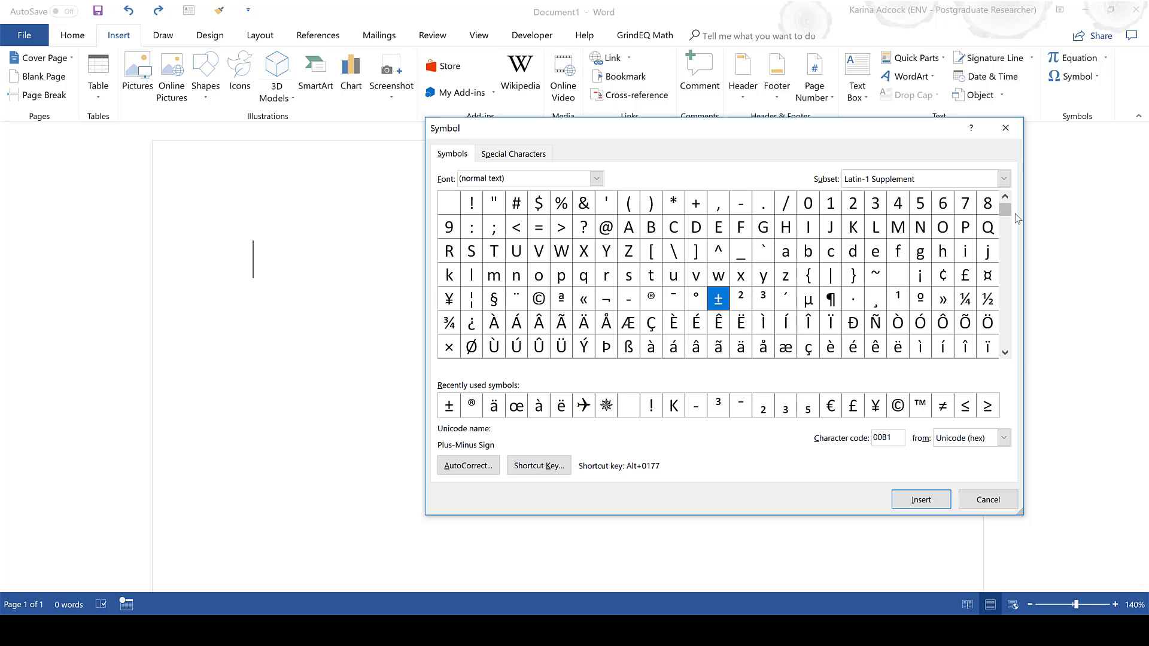
mouse_move(1007, 216)
left_mouse_down()
mouse_move(1005, 341)
mouse_move(1007, 207)
left_mouse_up()
left_click(1003, 178)
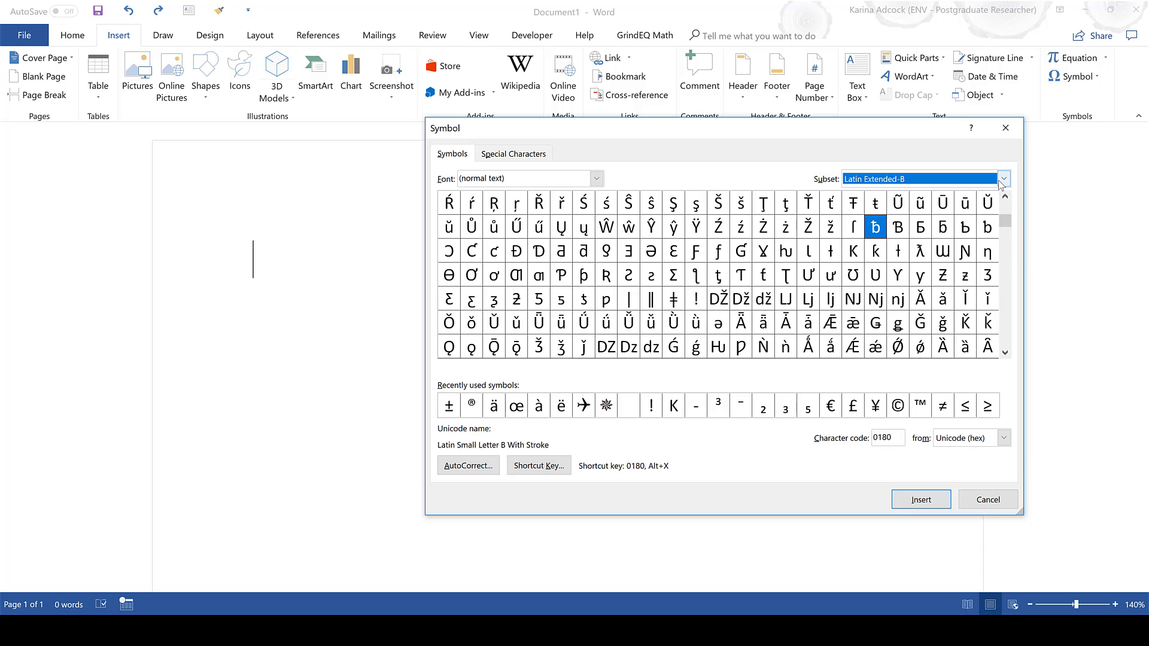
left_click(886, 249)
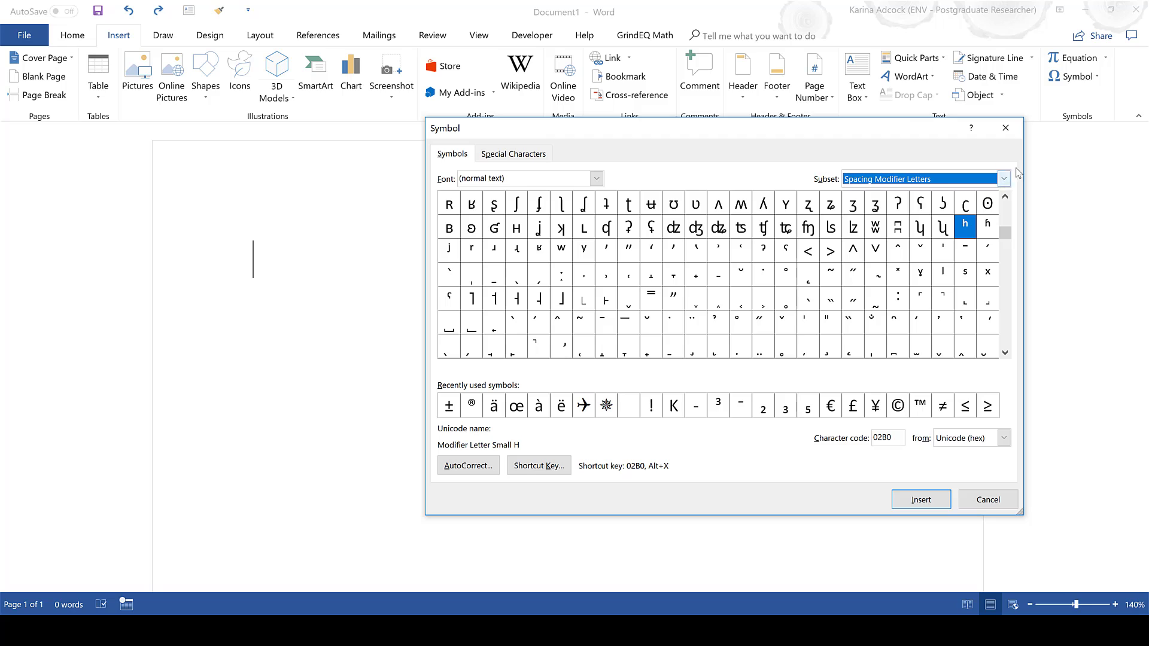
left_click(999, 182)
left_click(983, 194)
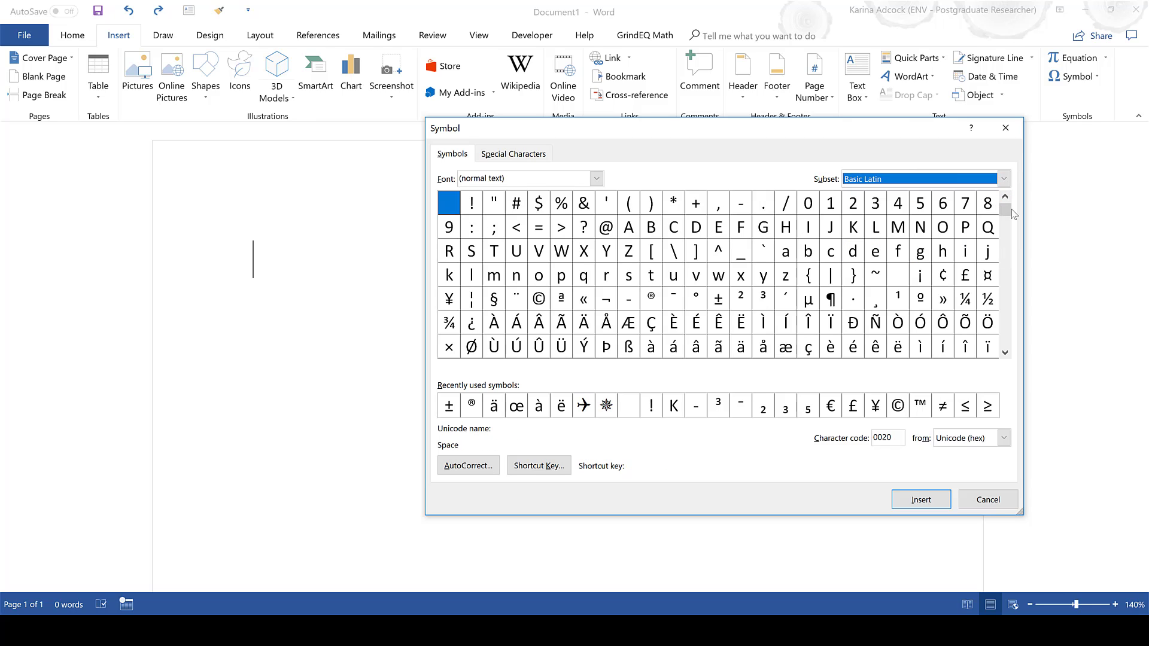
left_click(651, 297)
double_click(651, 298)
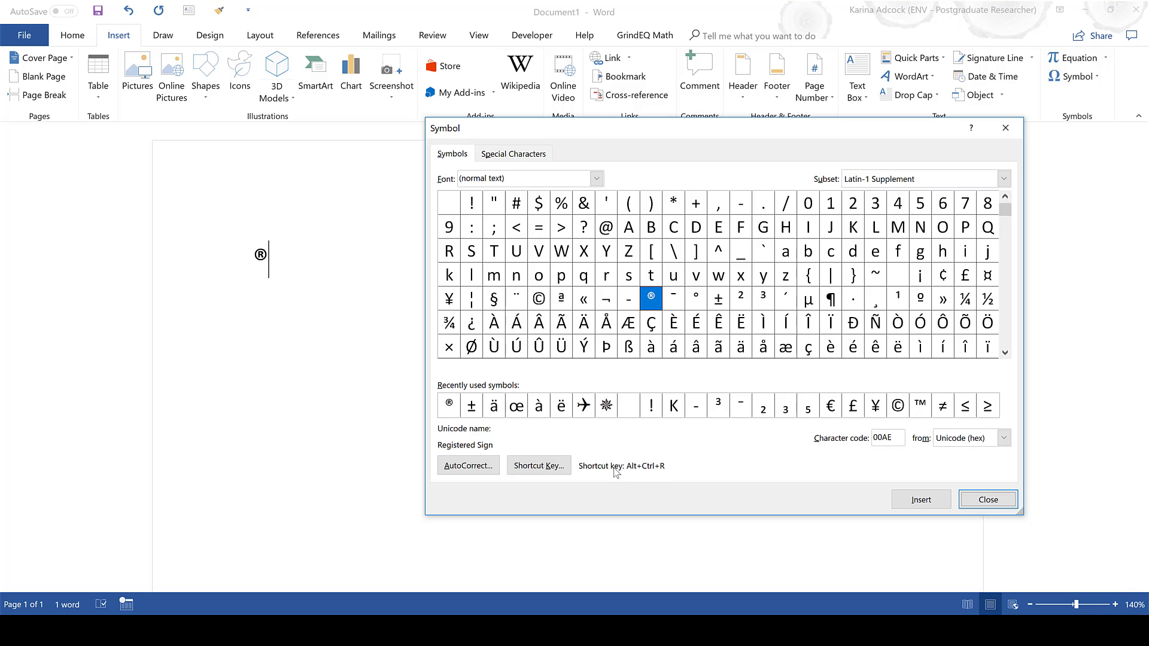
Look up the Degree Sign's key combination in the symbol list and use it to enter ° after the ® sign.
left_click(695, 299)
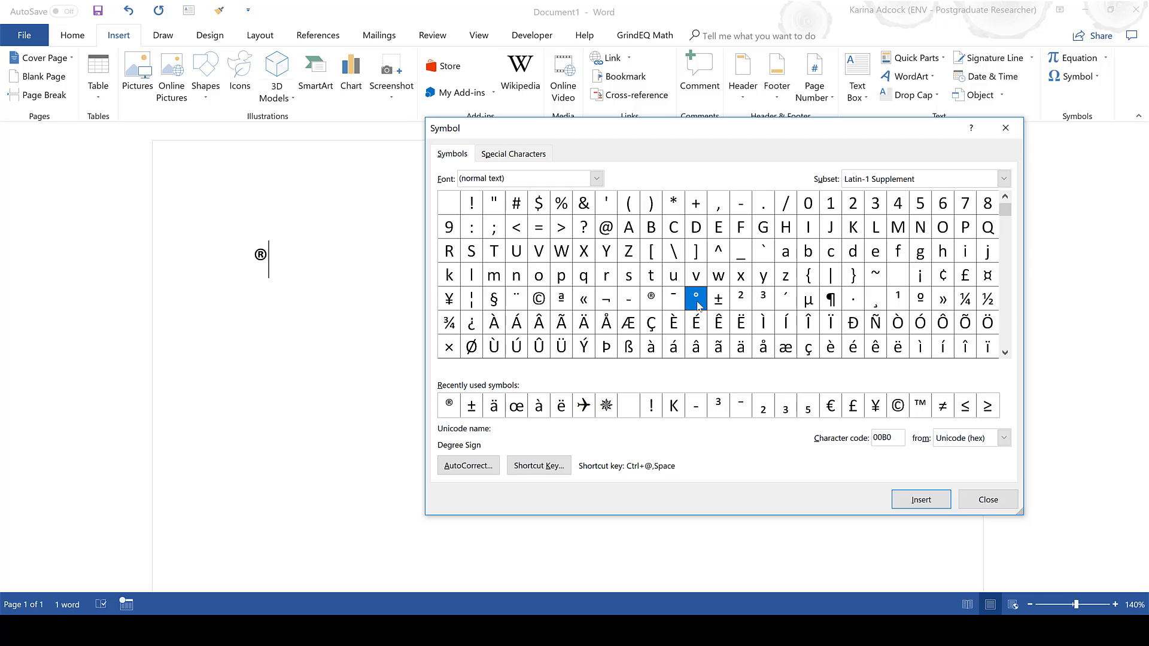
left_click(276, 254)
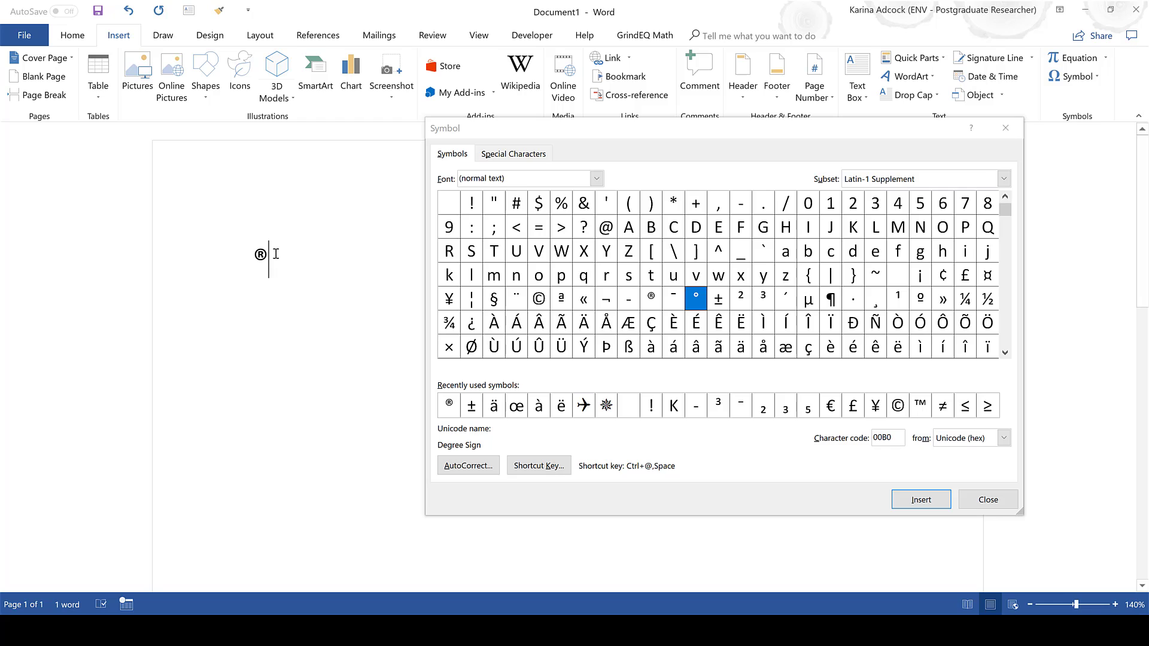
key("ctrl+at")
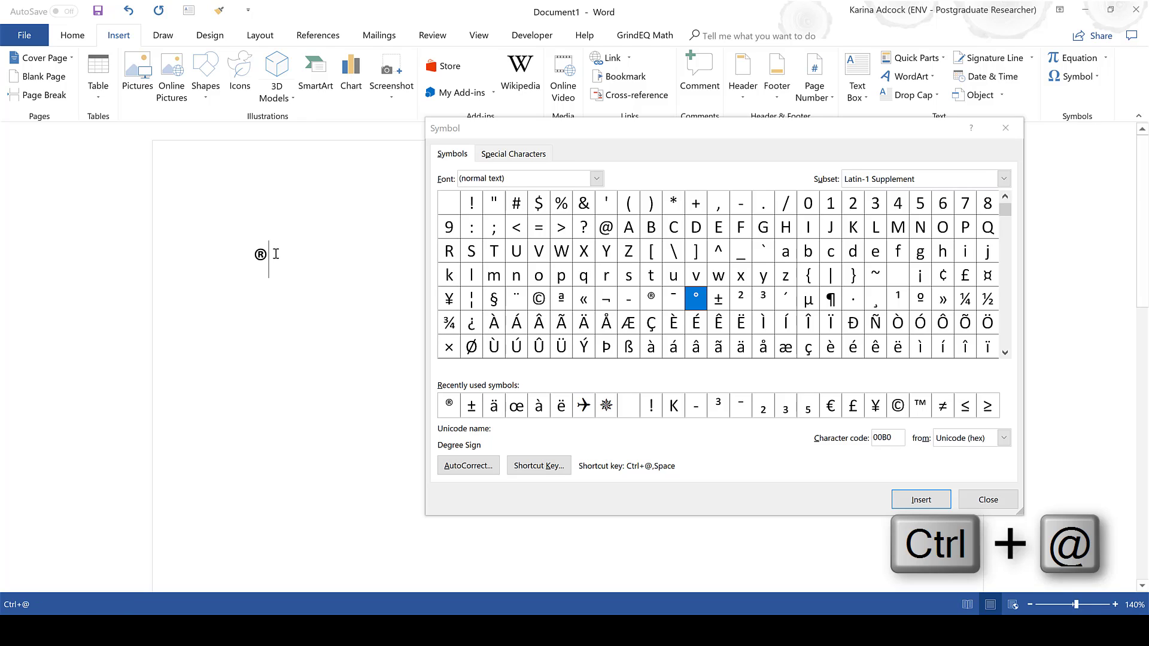
key("space")
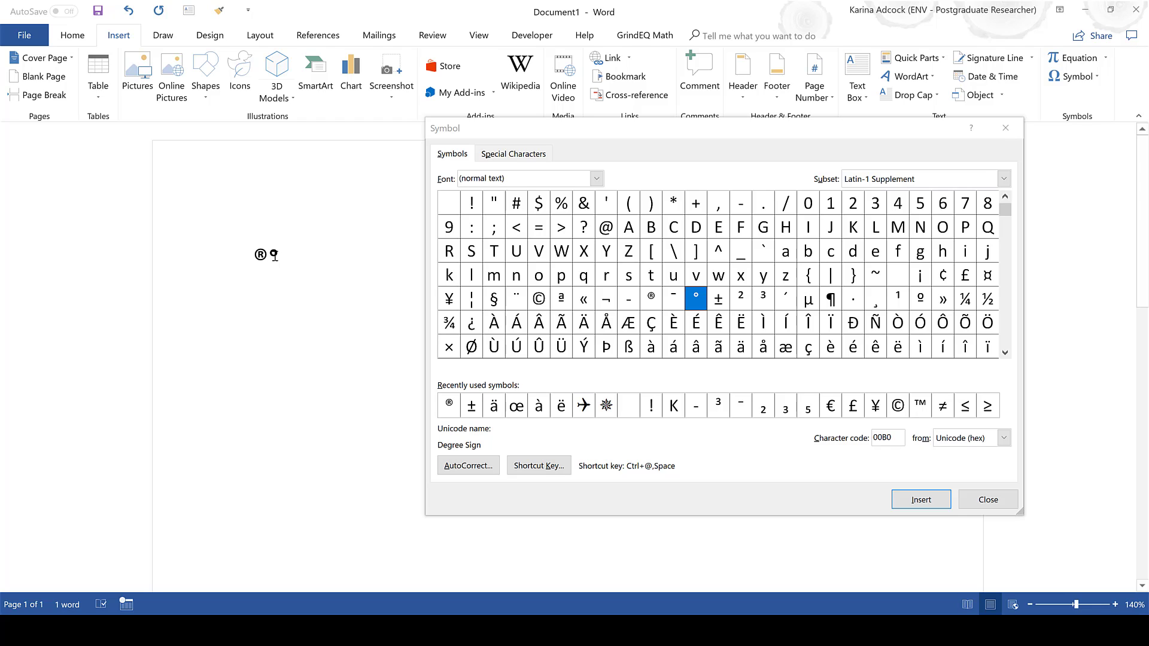
Look up the key combination for the small letter a with grave and use it to enter à after the degree sign.
left_click(650, 353)
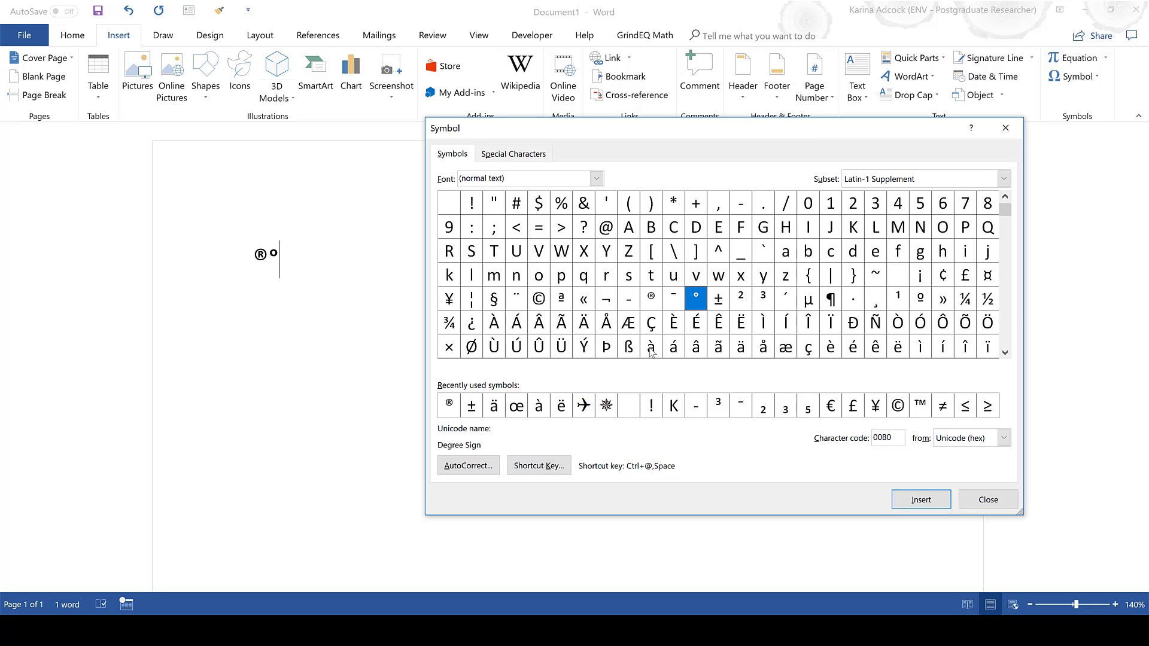
left_click(651, 353)
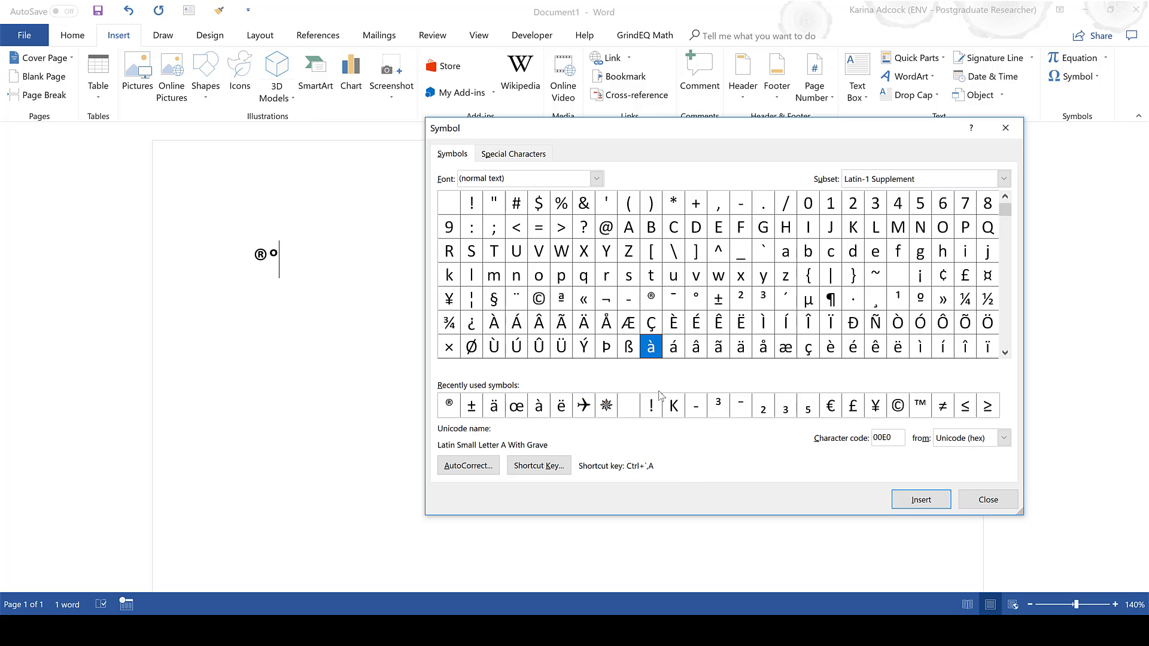
left_click(281, 259)
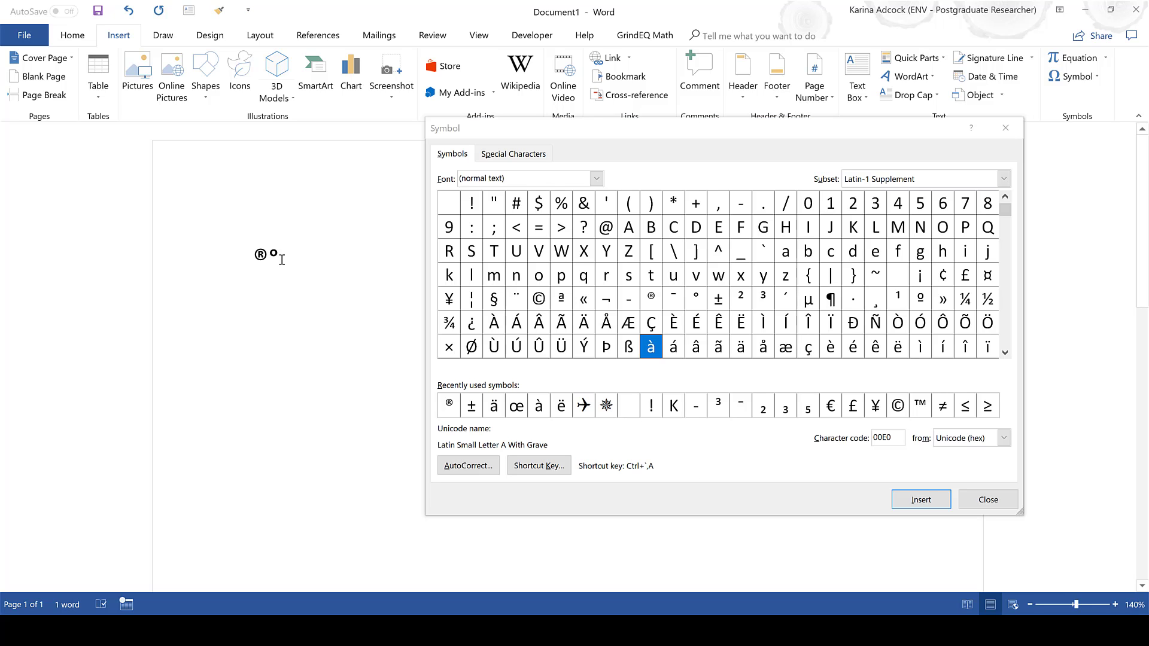
key("ctrl+grave")
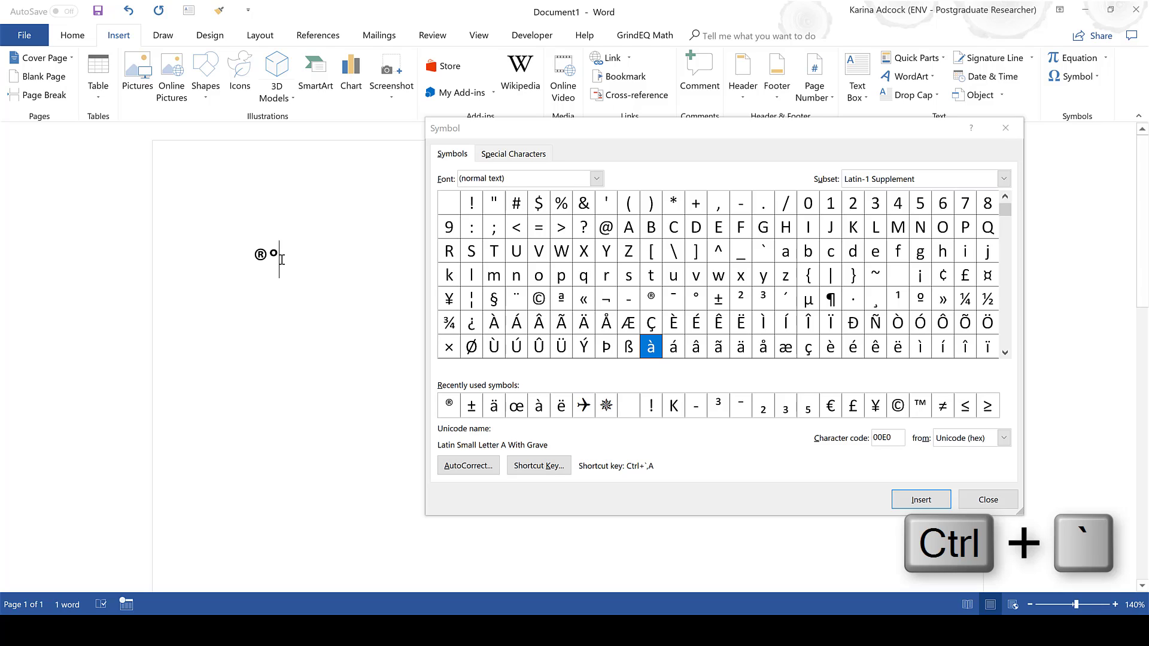
type("a")
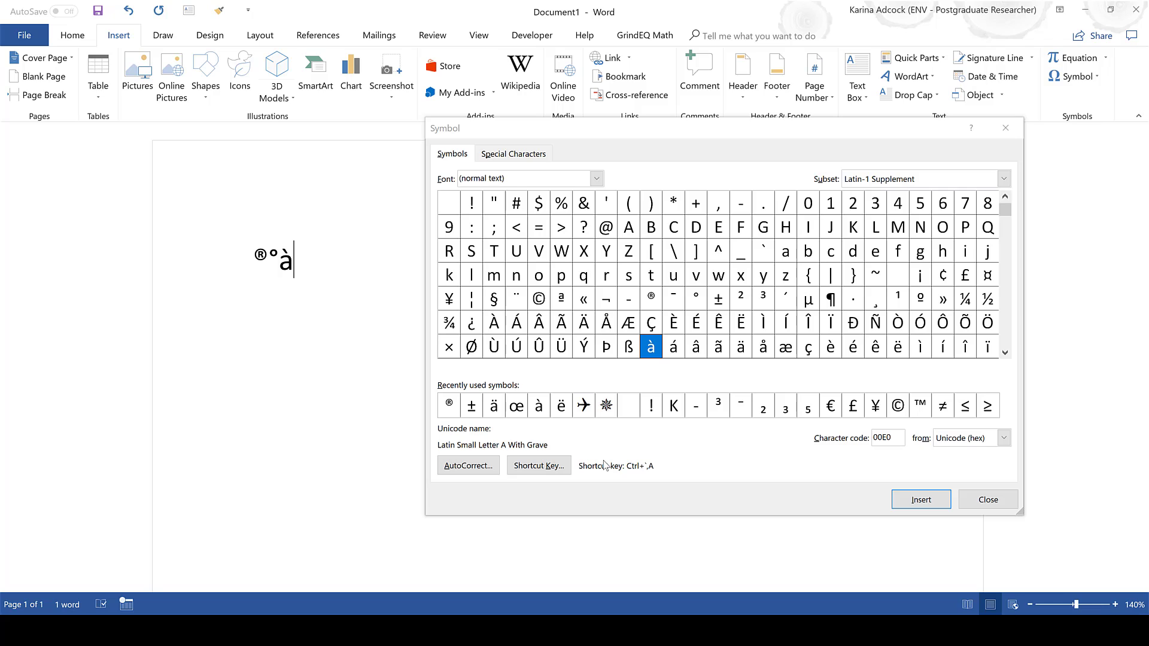
Look up the key combination for the small letter a with diaeresis and use it to enter ä after à.
left_click(740, 353)
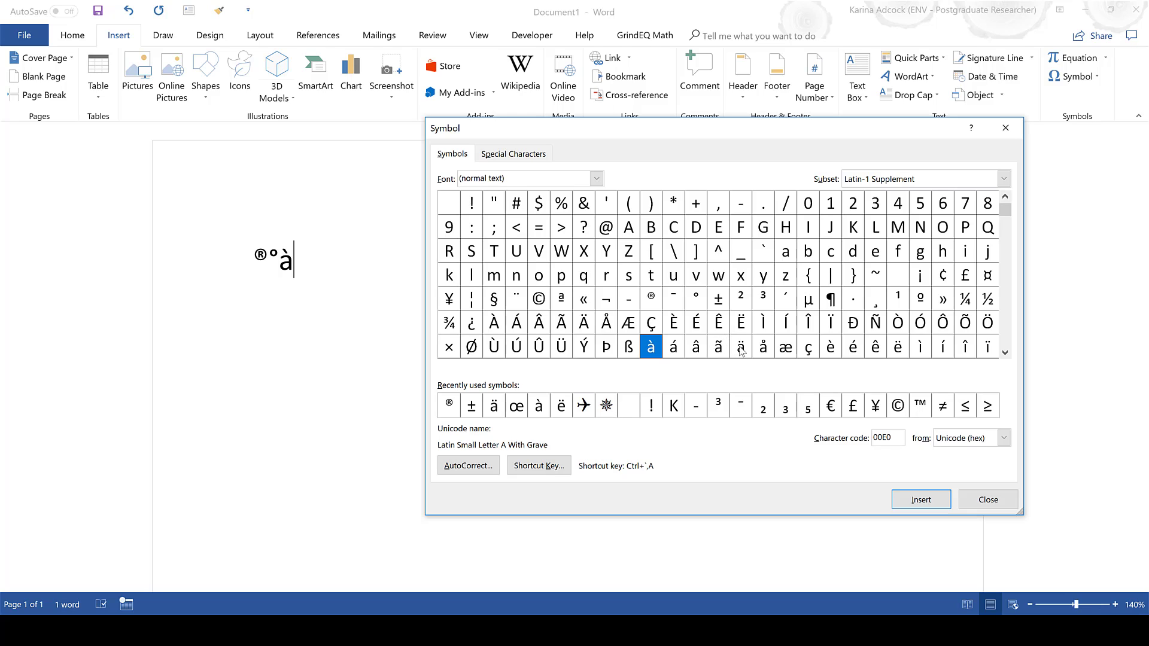
left_click(741, 350)
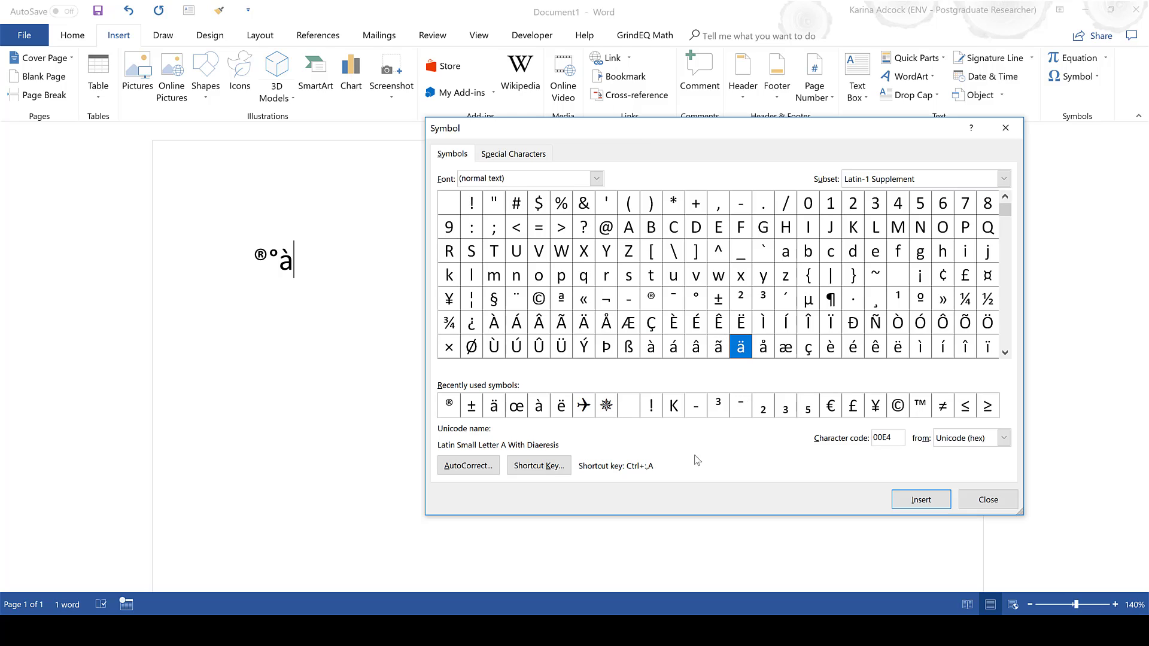
left_click(302, 293)
key("ctrl+colon")
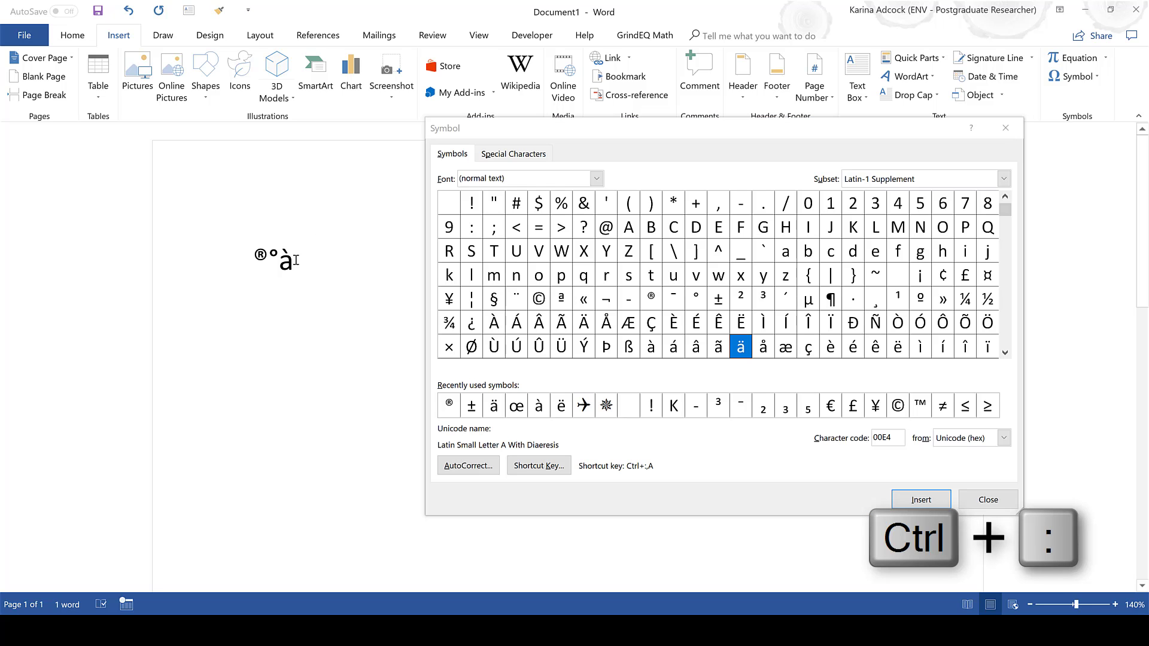
key("a")
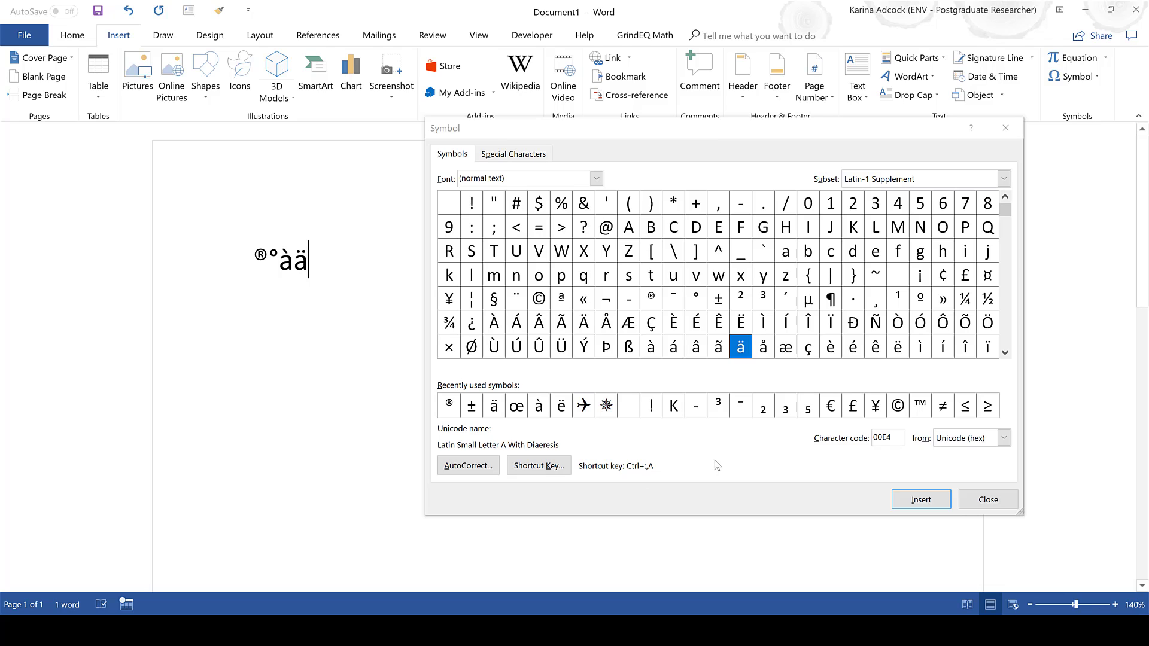
Find the capital T with cedilla in Latin Extended-A and enter Ţ after ä by converting its character code 0162.
left_click(1005, 353)
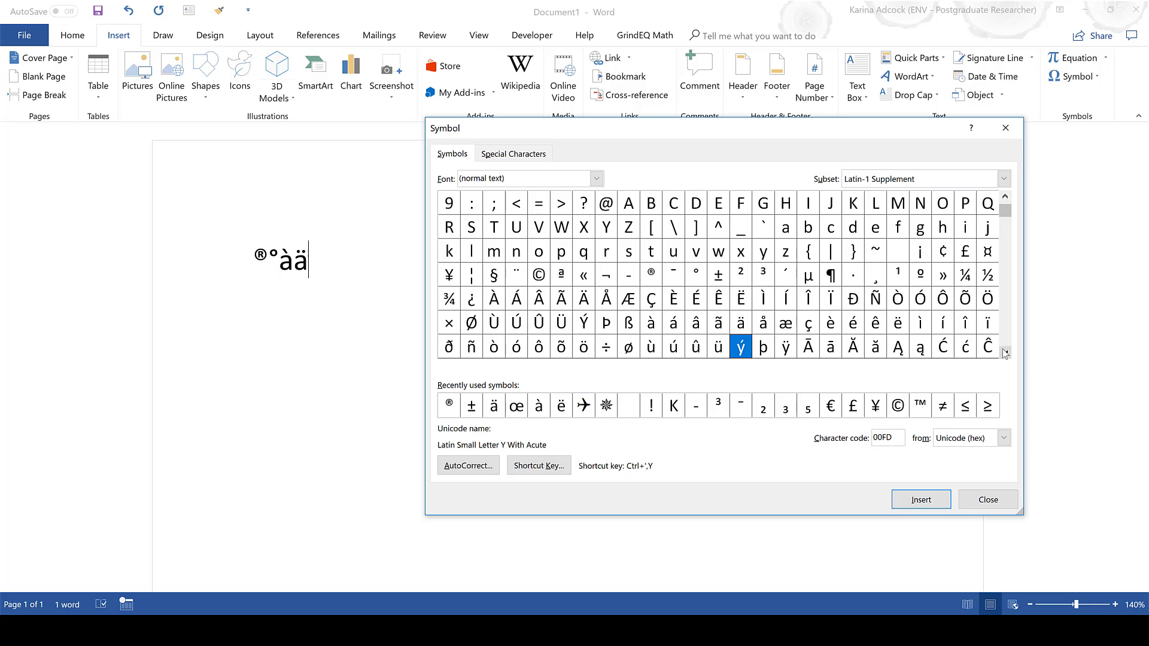
left_click(1005, 353)
left_click(1005, 354)
left_click(1005, 354)
left_click(1005, 354)
left_click(1005, 354)
left_click(1005, 354)
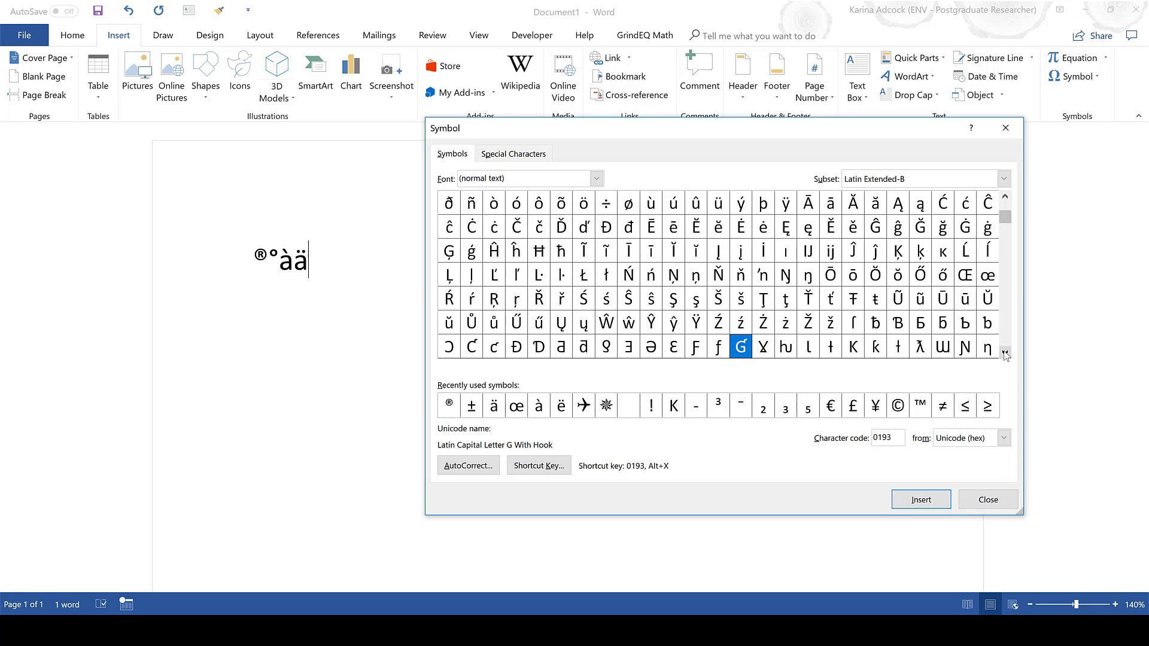
left_click(763, 302)
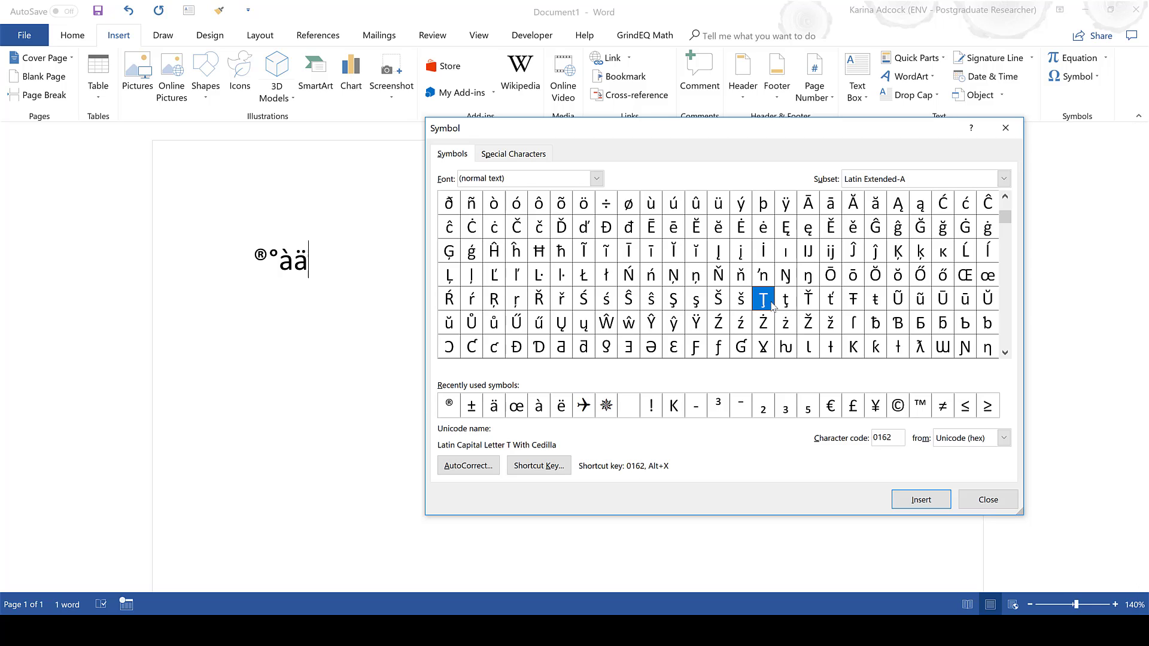
left_click(317, 252)
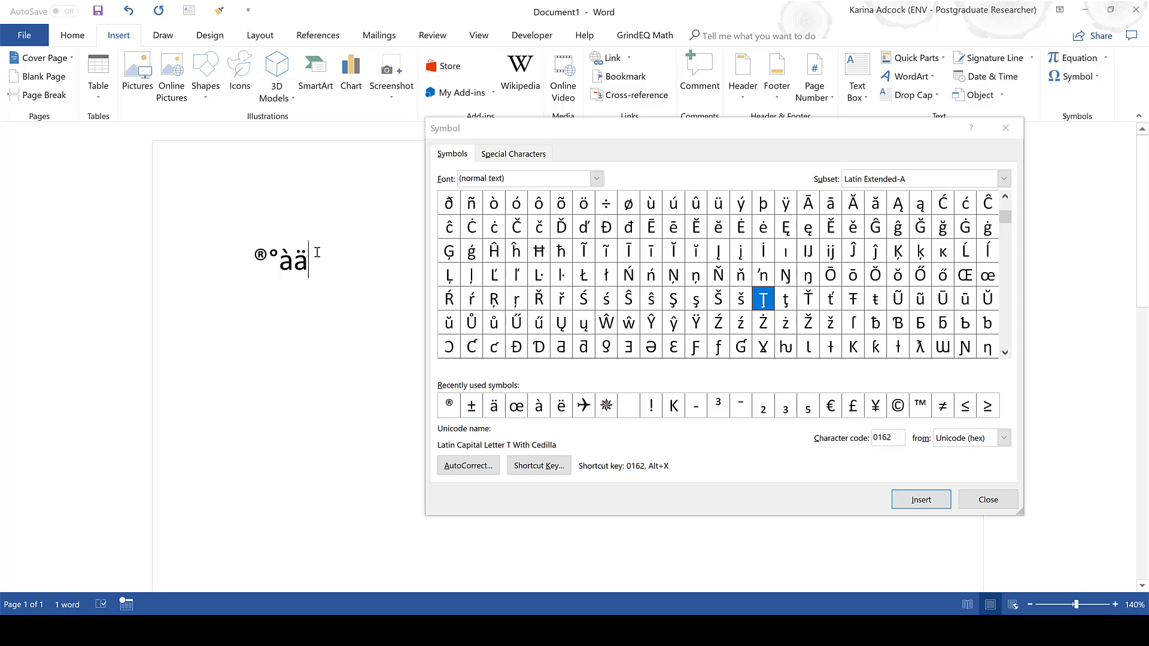
type("0162")
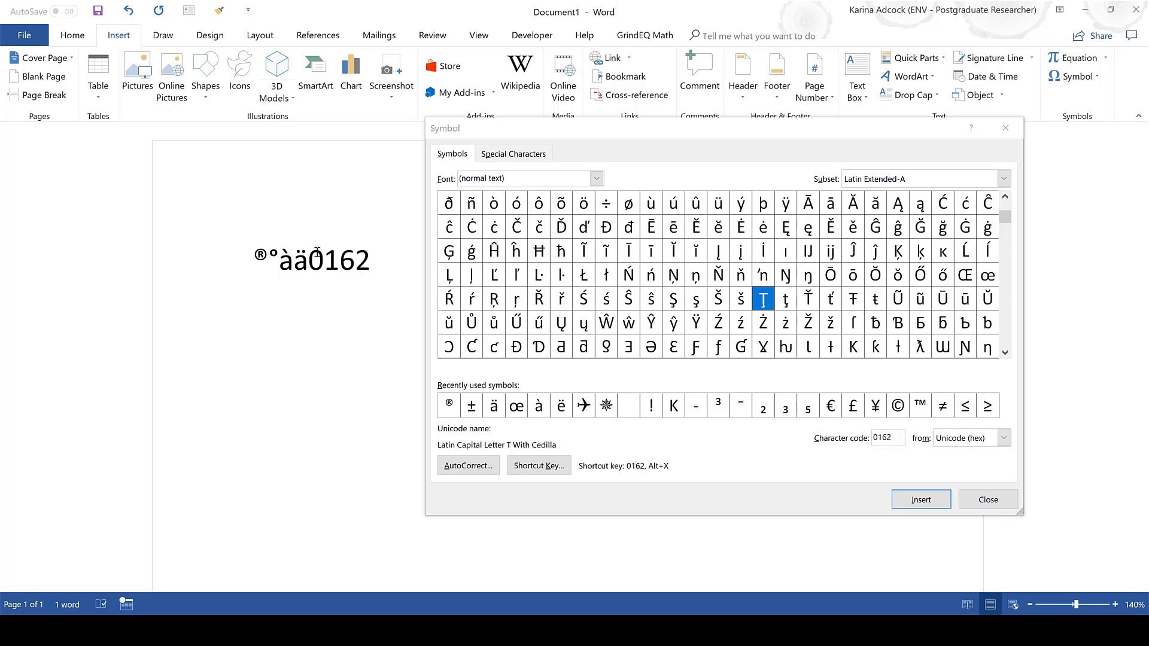
key("alt+x")
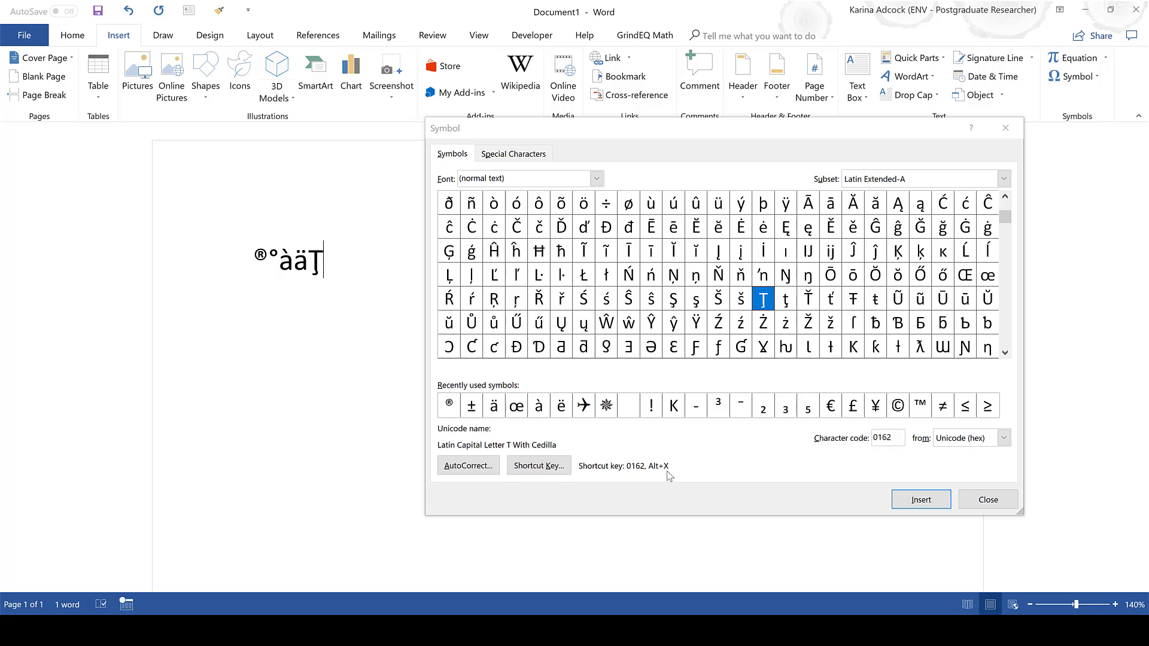
Enter Ctrl+T as a candidate keyboard shortcut for the Ţ character and close the customization without assigning it.
left_click(554, 467)
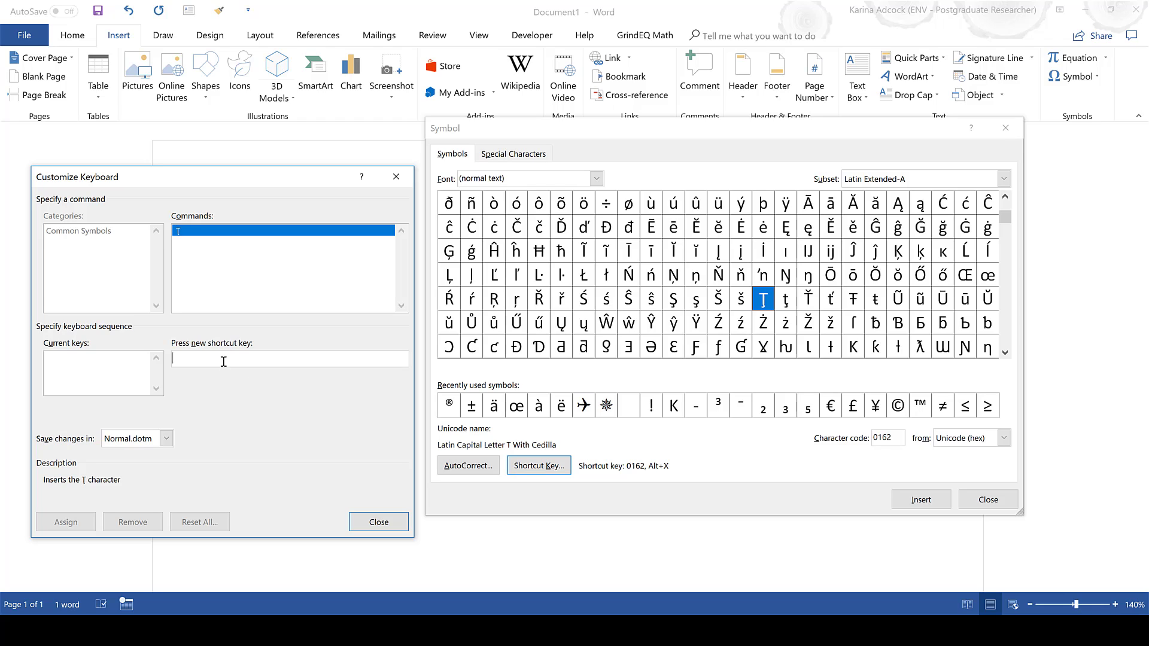
key("ctrl+t")
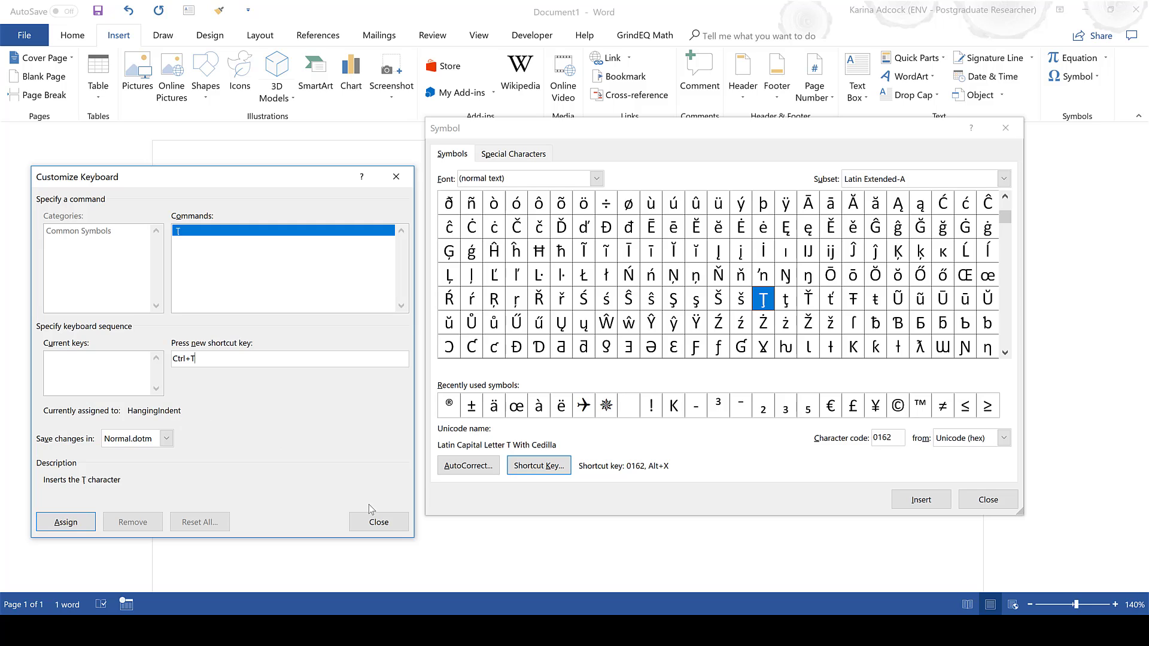
left_click(380, 522)
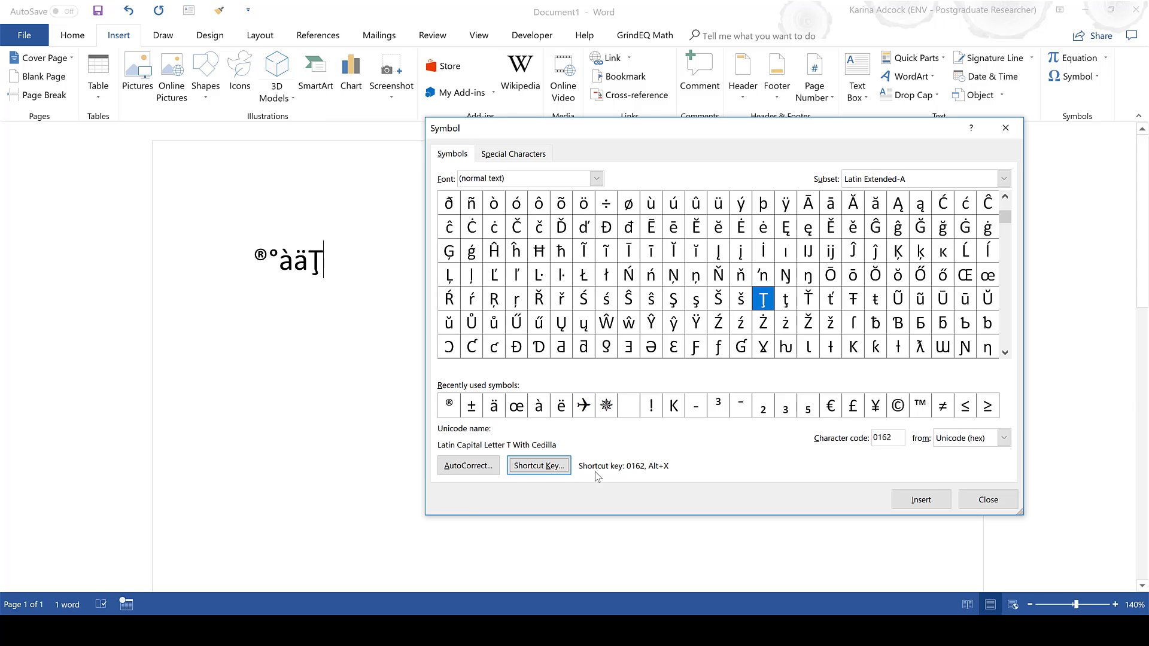
Review the AutoCorrect entries, enable Math AutoCorrect rules outside of math regions, and return to the document.
left_click(469, 466)
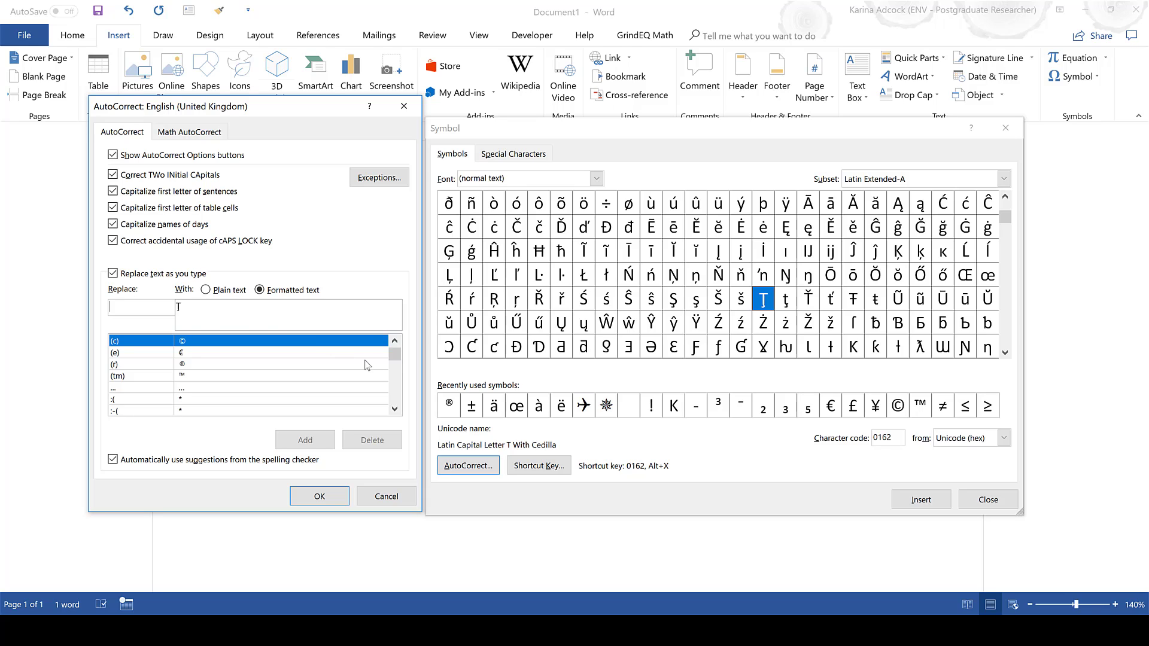
left_click_drag(396, 355, 398, 379)
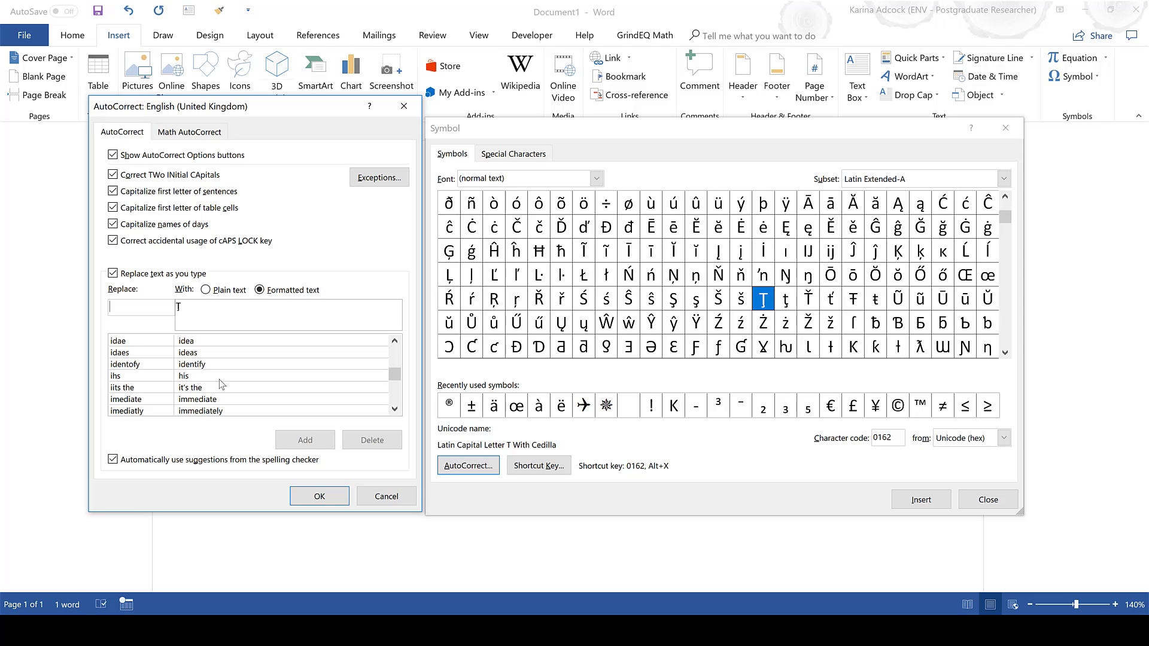
left_click(195, 133)
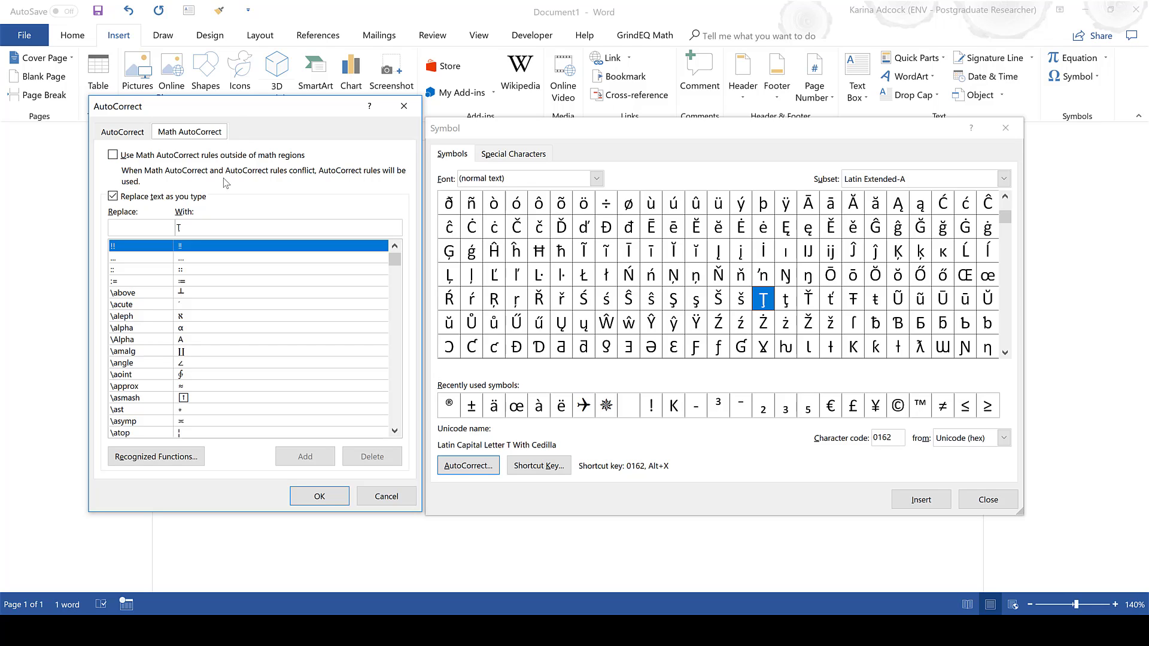
left_click(114, 156)
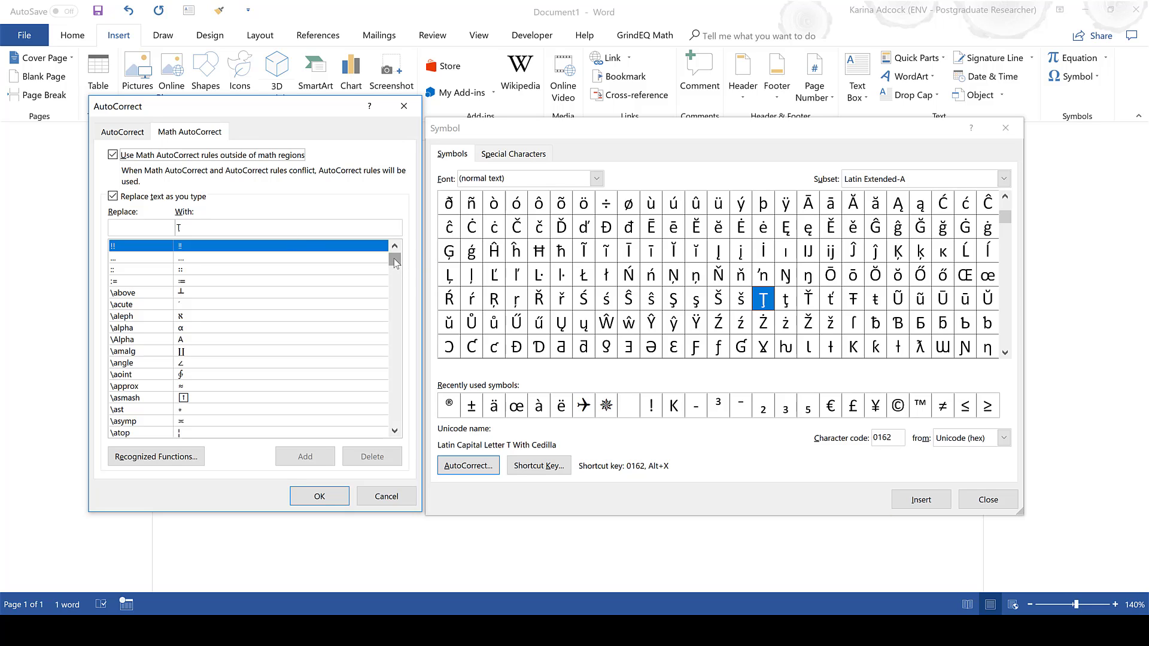
mouse_move(393, 259)
left_mouse_down()
mouse_move(389, 432)
mouse_move(389, 258)
left_mouse_up()
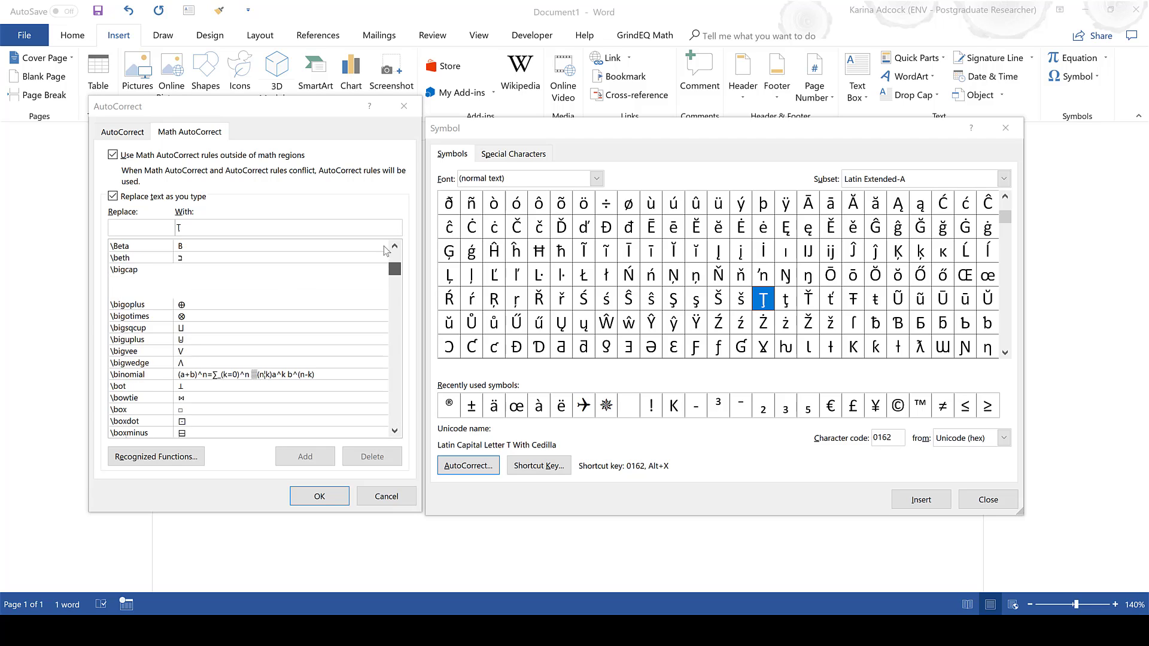
left_click(317, 496)
left_click(984, 499)
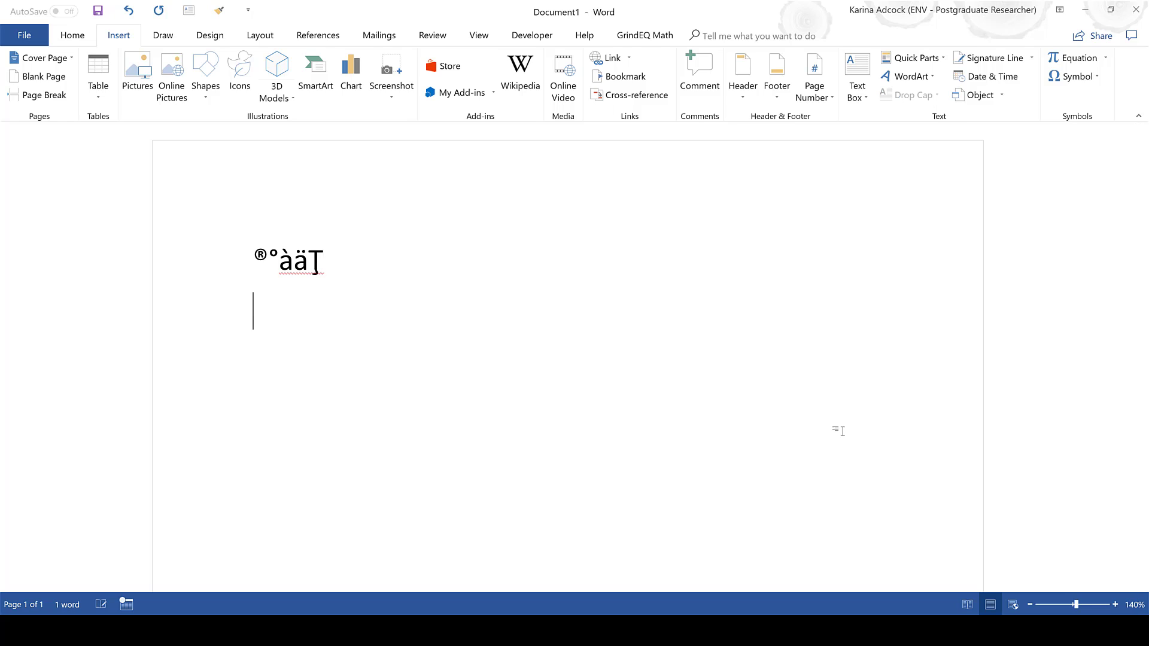
Enter the Greek letters α β ω Ω α on a new line using the Math AutoCorrect codes \alpha, \beta, \omega and \Omega.
key("Return")
type("\\alpha")
type("\beta \\omega \\Omega ")
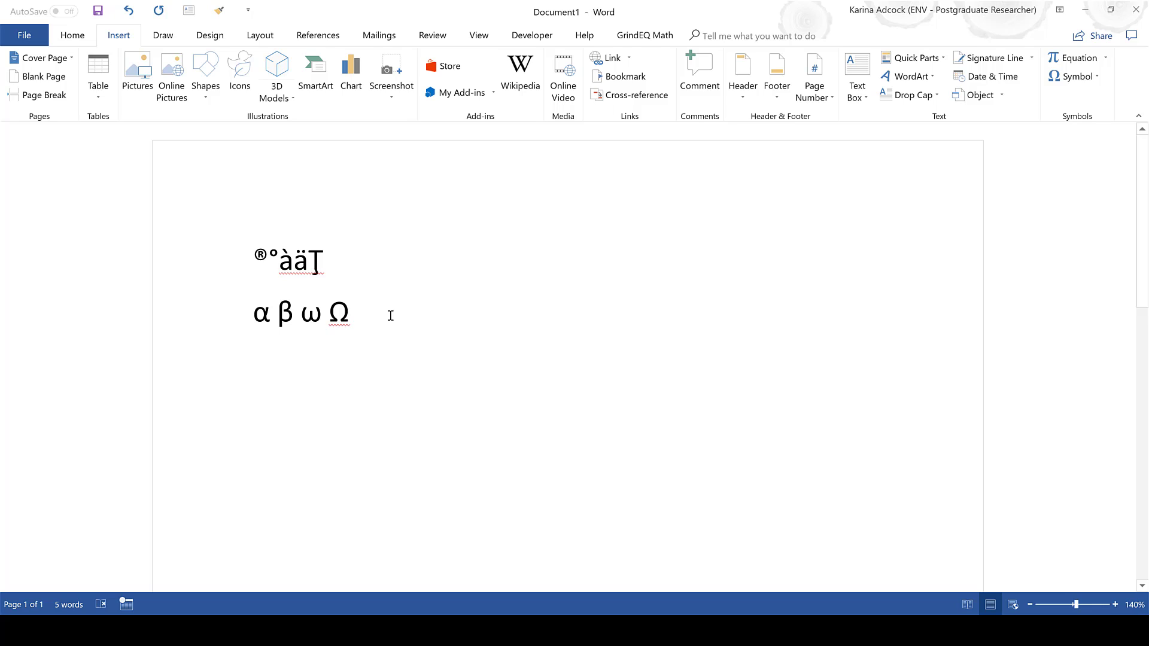
type("\\alpha")
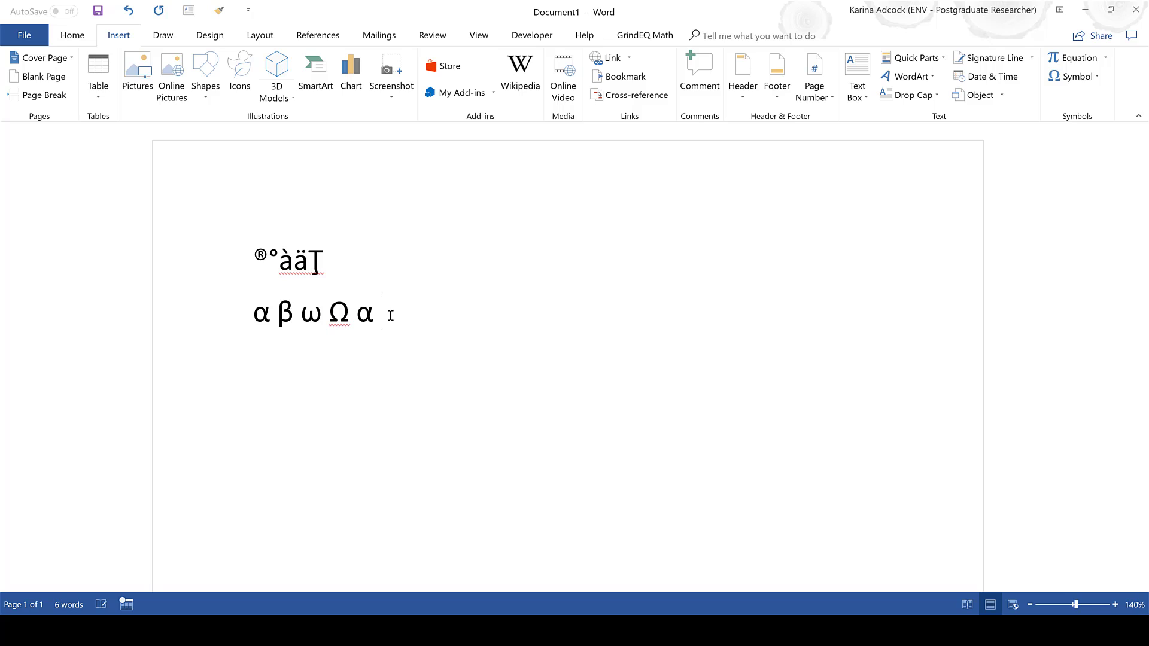
Add a hat to the last α and continue the line with ∑ ~ ≠ ∴ using the codes \hat, \sum, \sim, \ne and \therefore.
type(" \\hat")
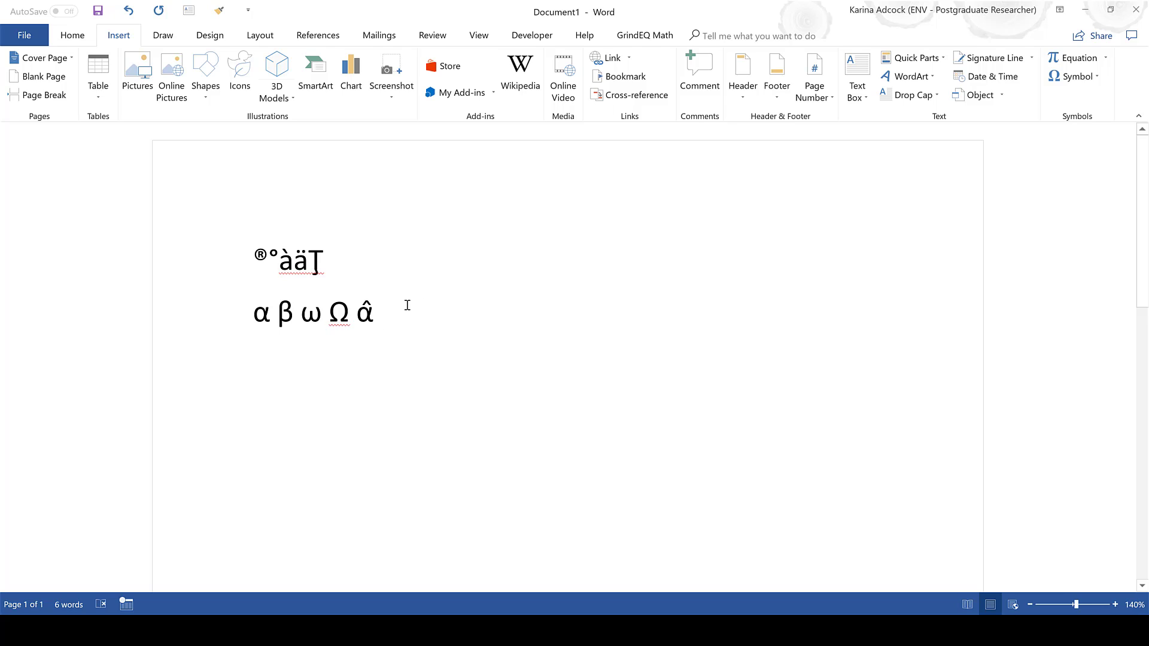
type("\\sum ")
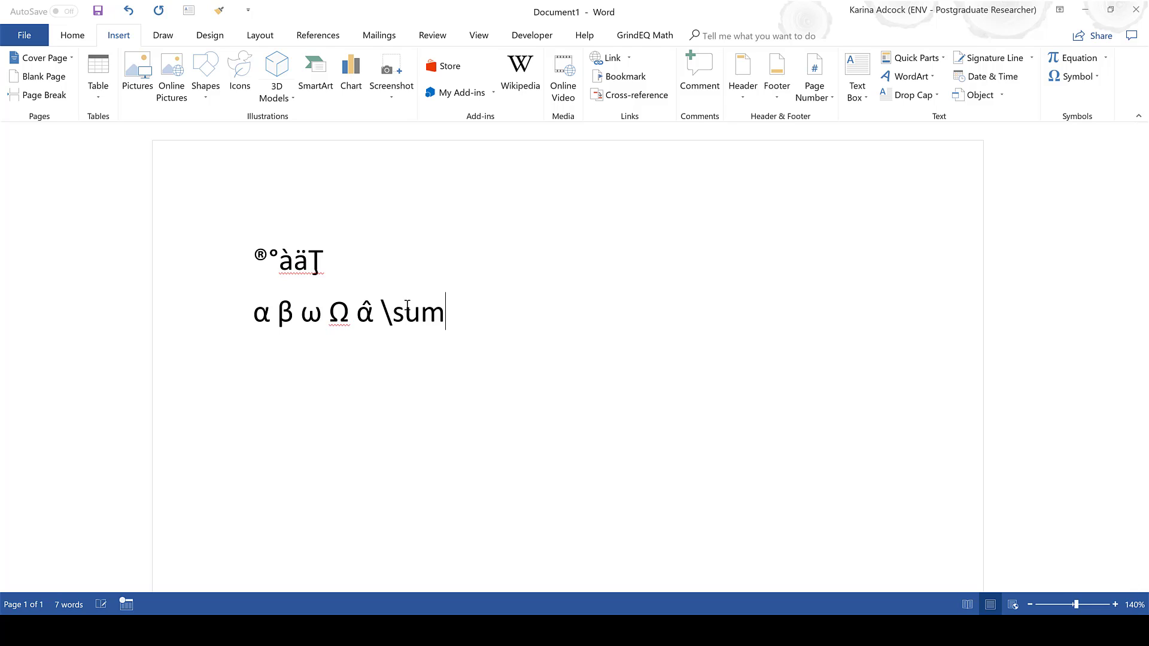
type("\\sim ")
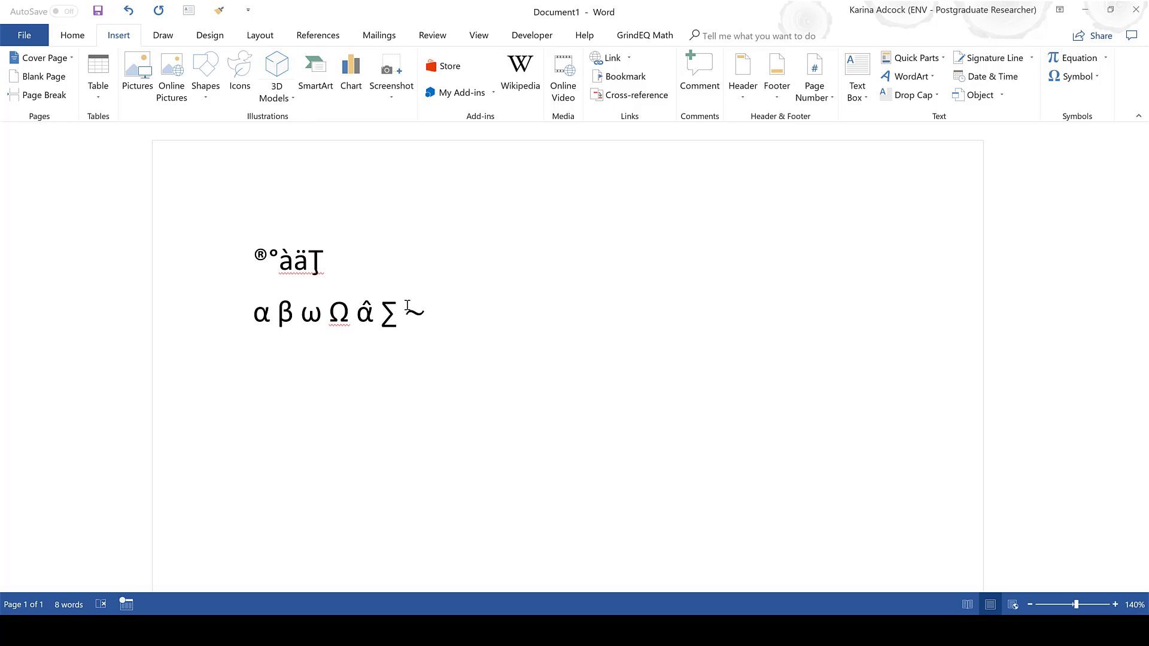
type("\\ne")
type(" \\therefor")
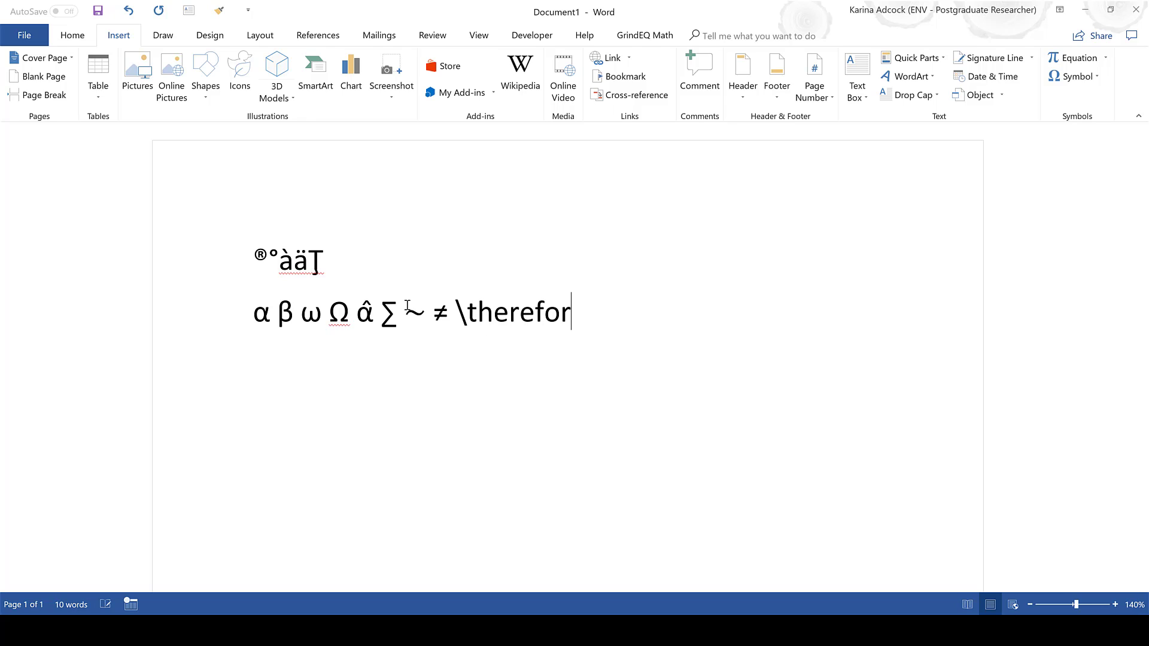
type("e ")
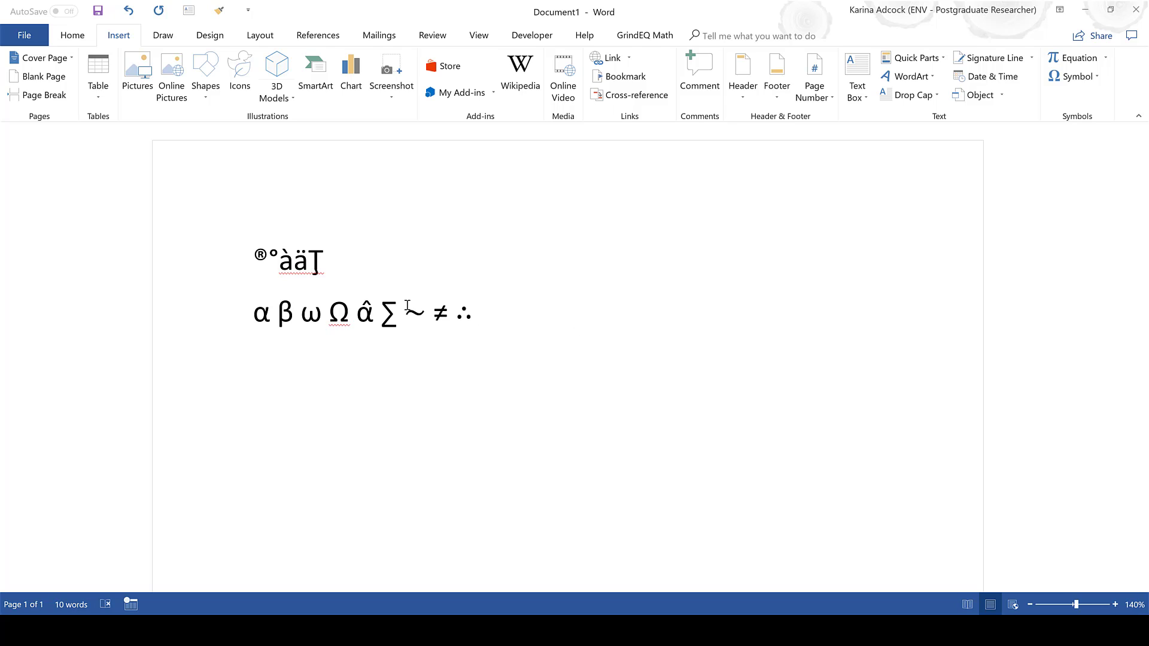
Continue the symbol line with ∫ ∞ → using the Math AutoCorrect codes \int, \infty and \rightarrow.
type("\\int")
type(" \\")
type("in")
type("fty")
key("space")
type("\\rightarrow")
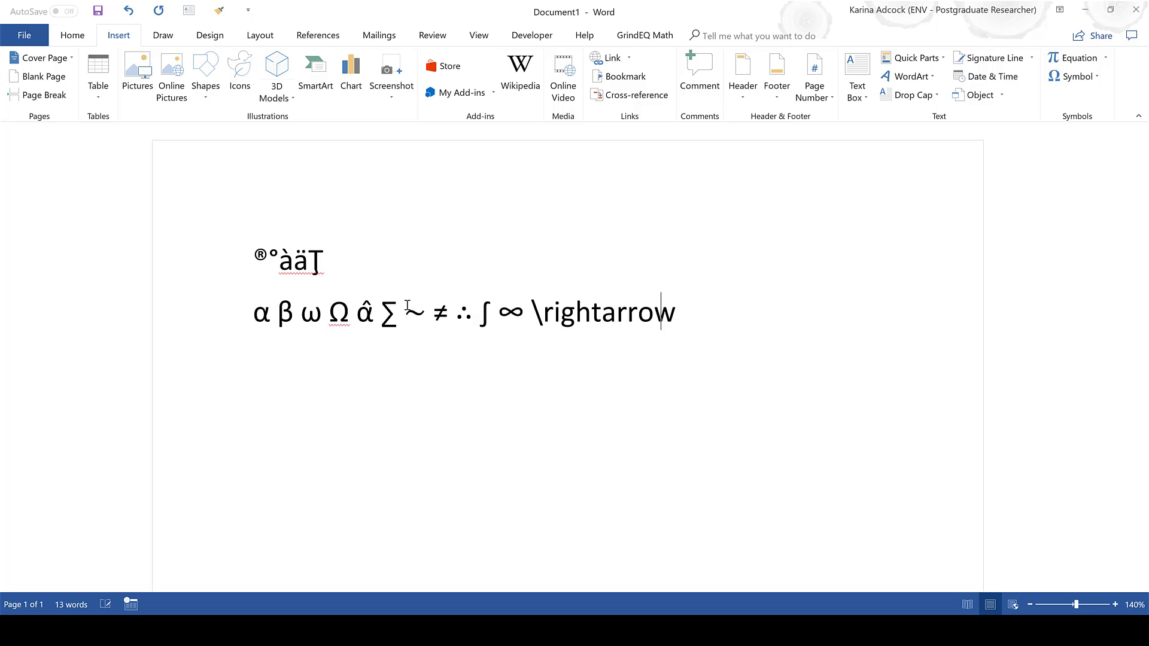
key("space")
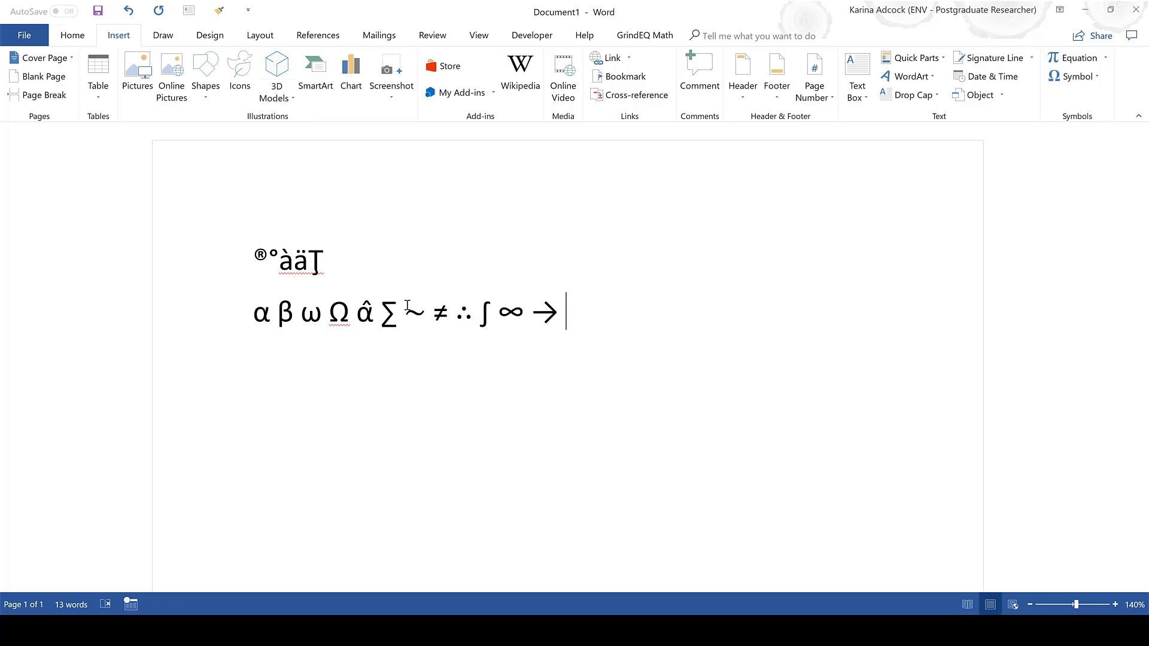
Start a new line and insert the Plus-Minus Sign from the Latin-1 Supplement subset of the Symbol dialog.
key("Return")
left_click(1074, 76)
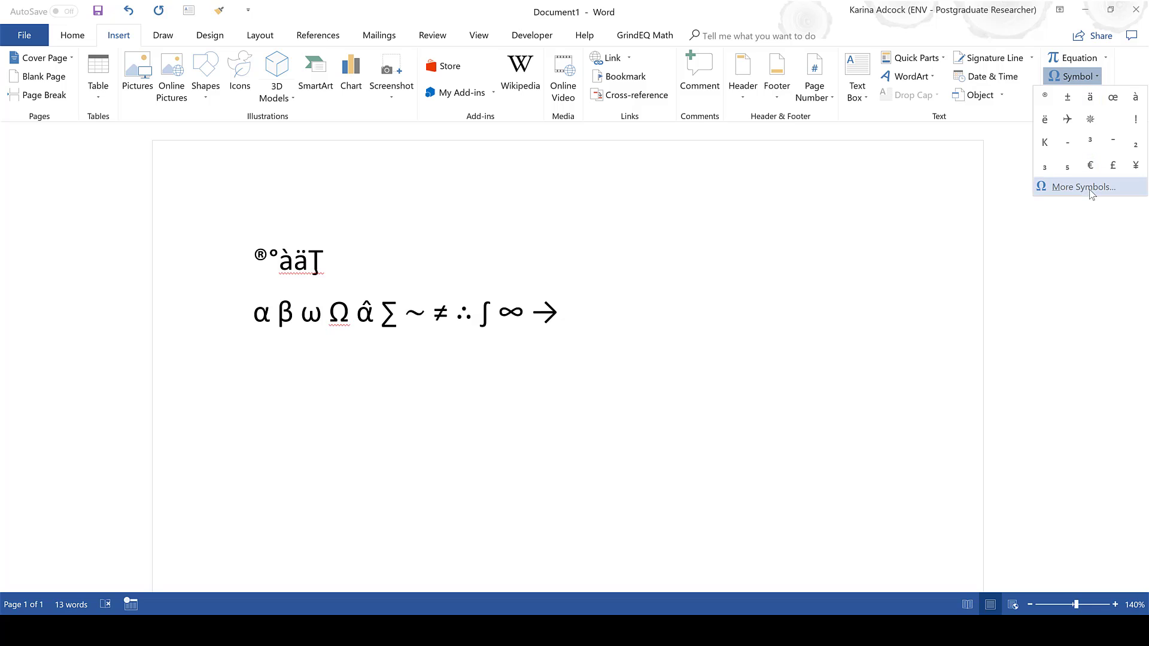
left_click(1089, 190)
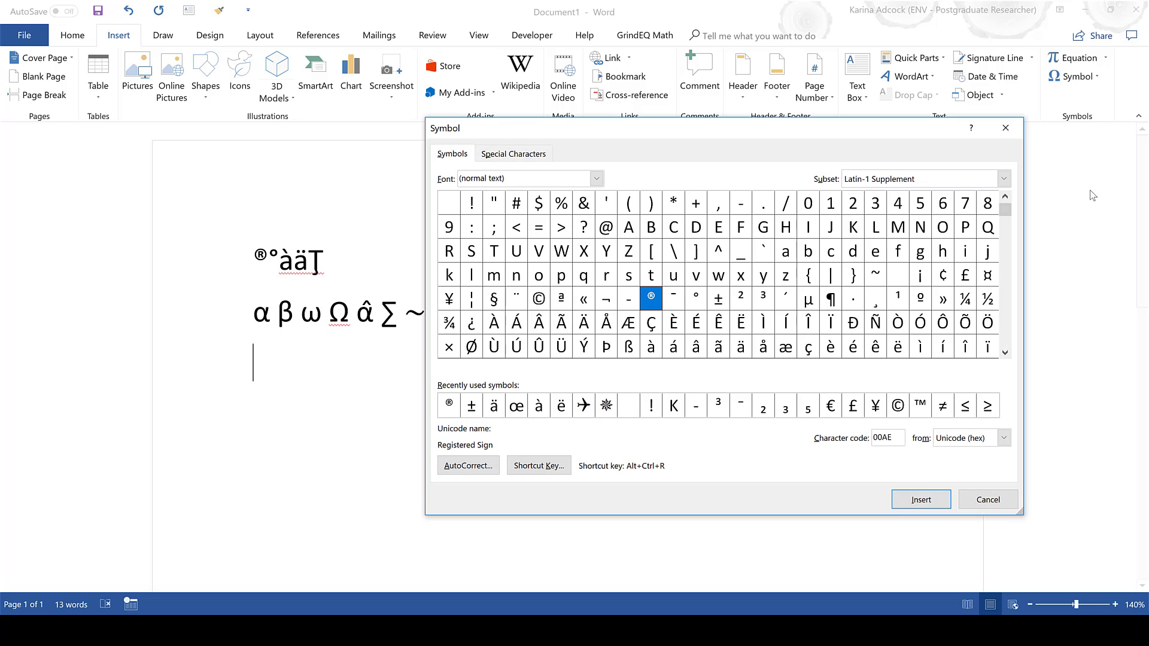
left_click(718, 306)
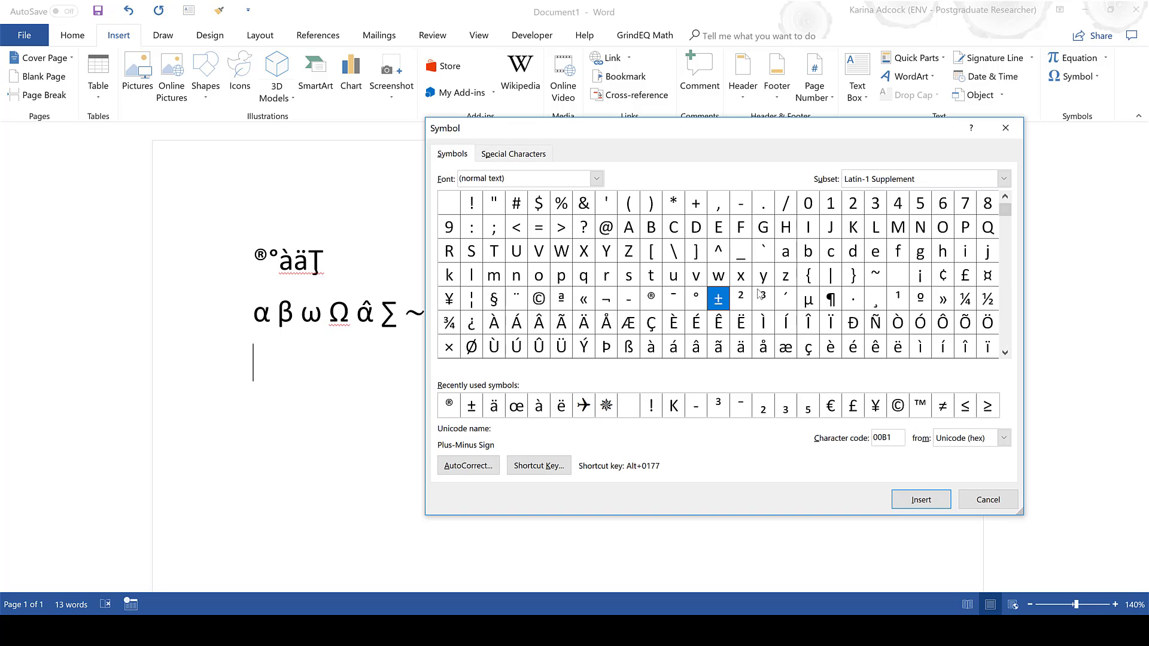
double_click(719, 301)
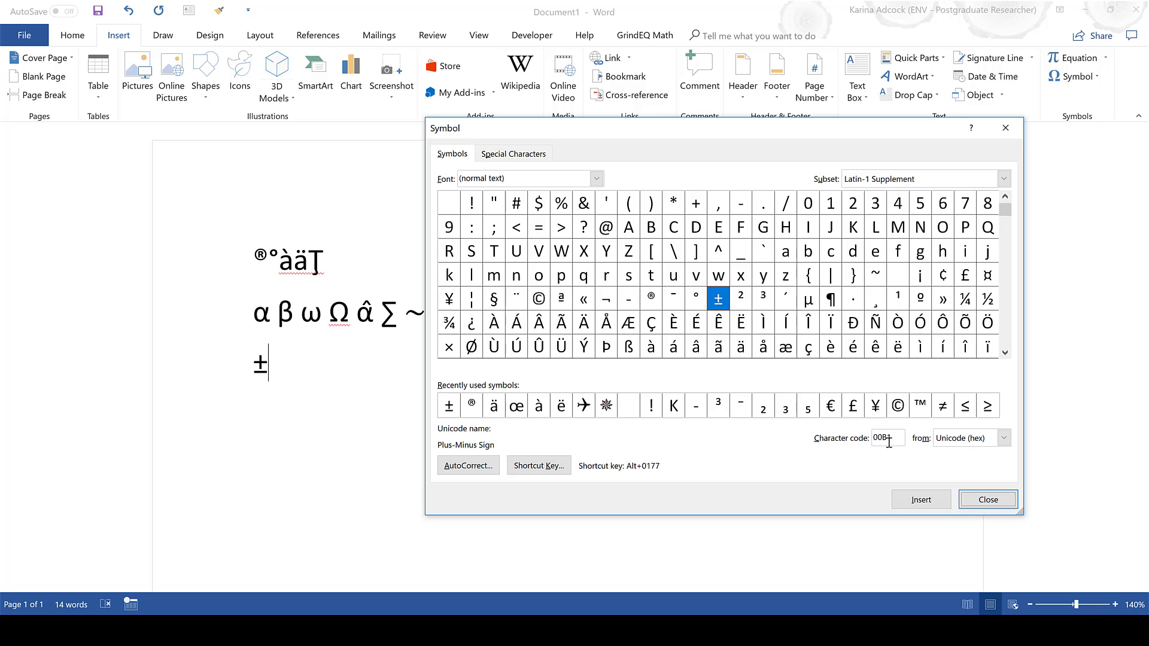
Enter a second ± in the document by converting its character code 00B1, and close the Symbol dialog.
left_click(289, 355)
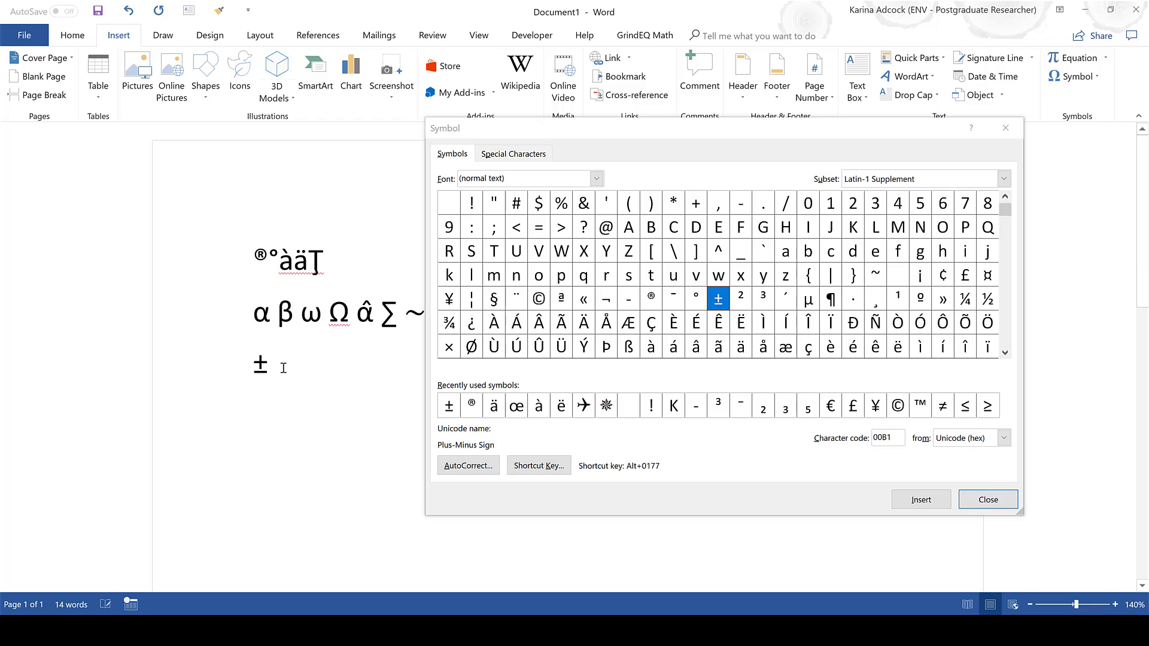
type("00B")
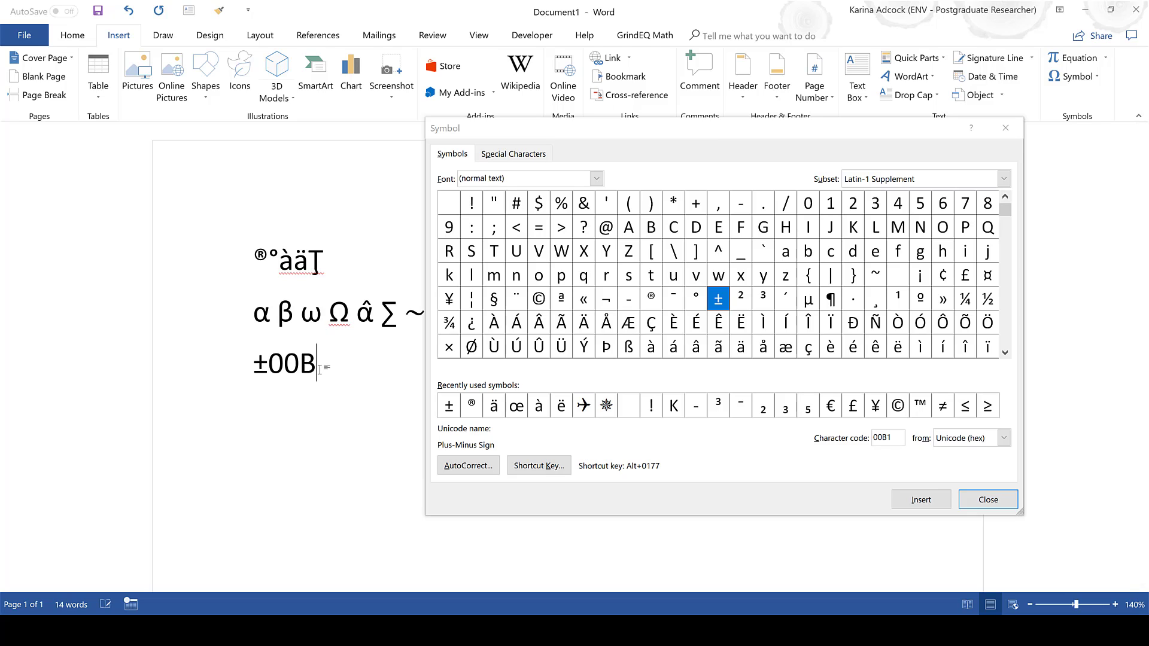
type("1")
key("alt+x")
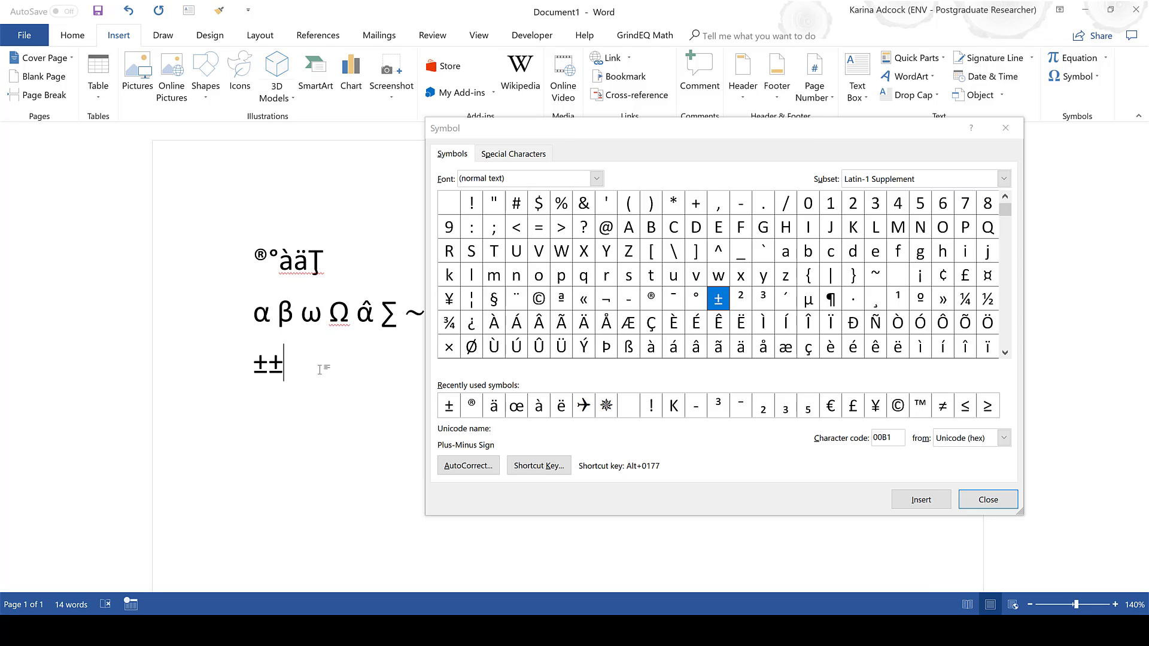
left_click(990, 500)
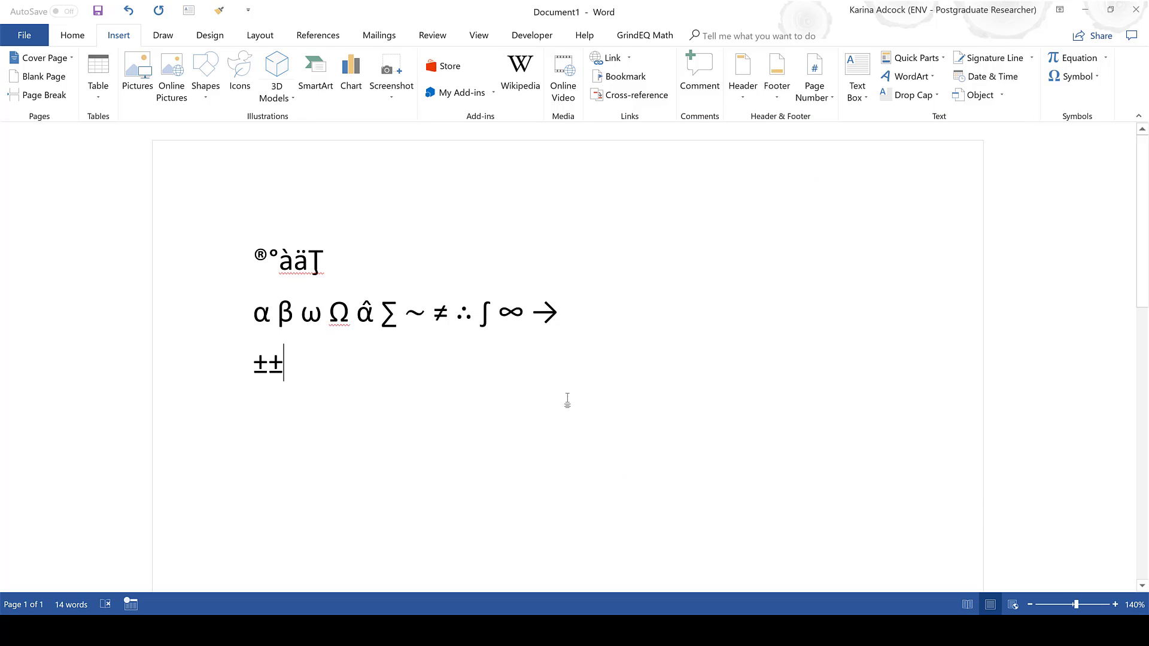
Enter two more ± signs with the Math AutoCorrect codes \pm and +-, and start a new line.
type("\\")
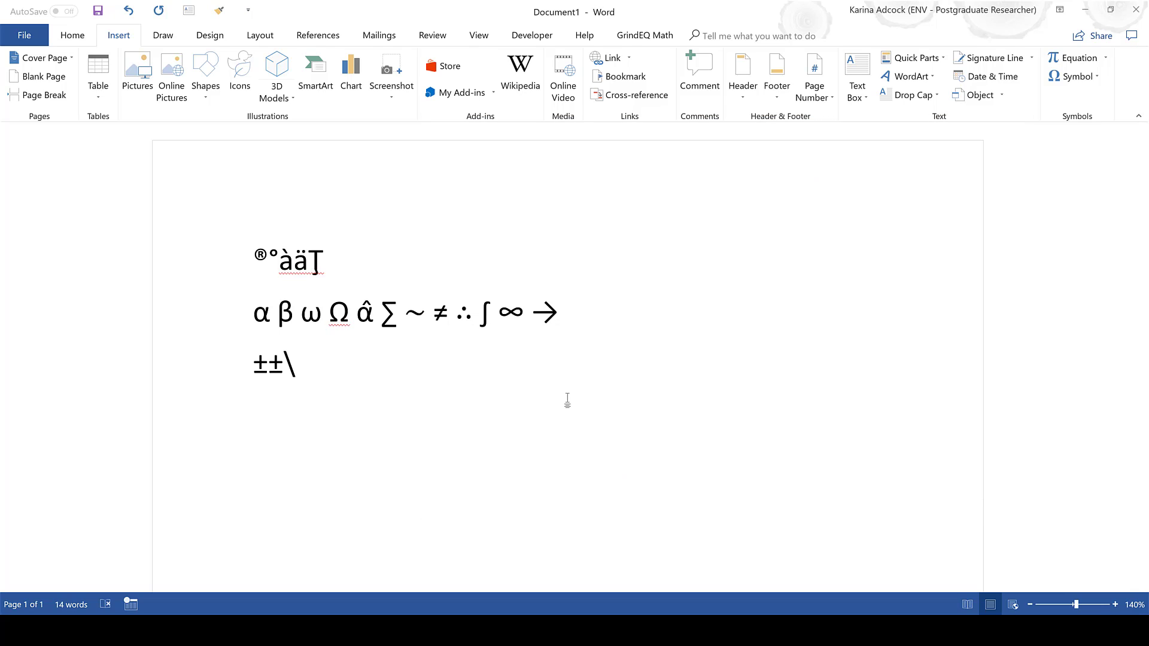
type("pm")
key("BackSpace")
type("+-")
key("Return")
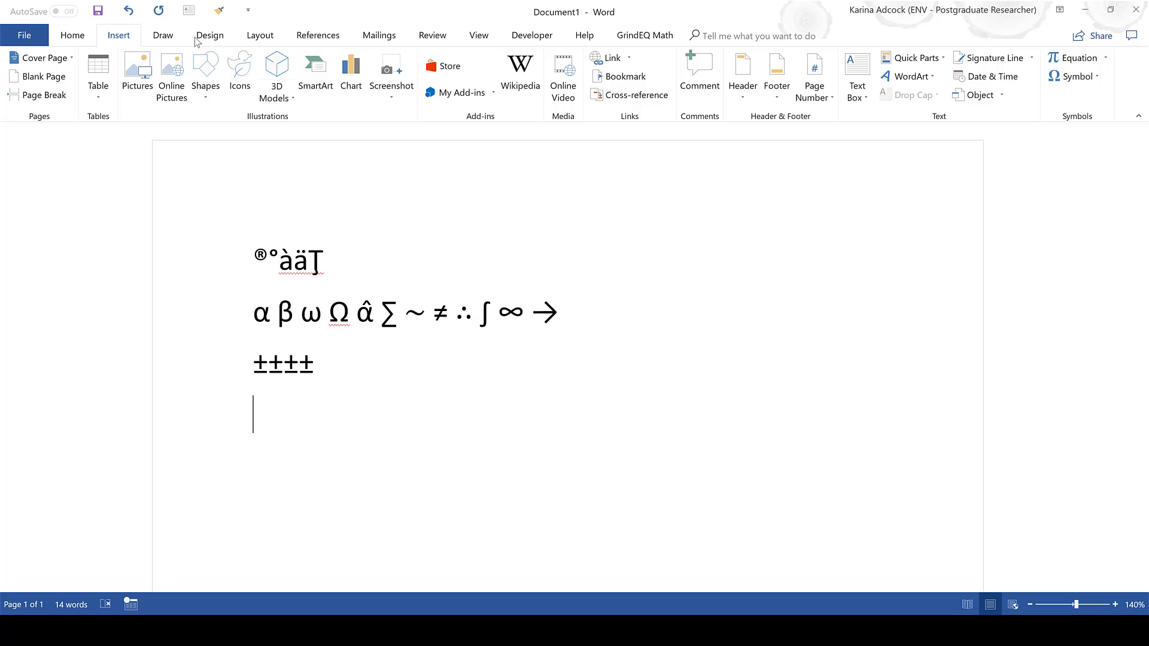
Insert an empty equation on the new line below the ± signs.
left_click(1074, 57)
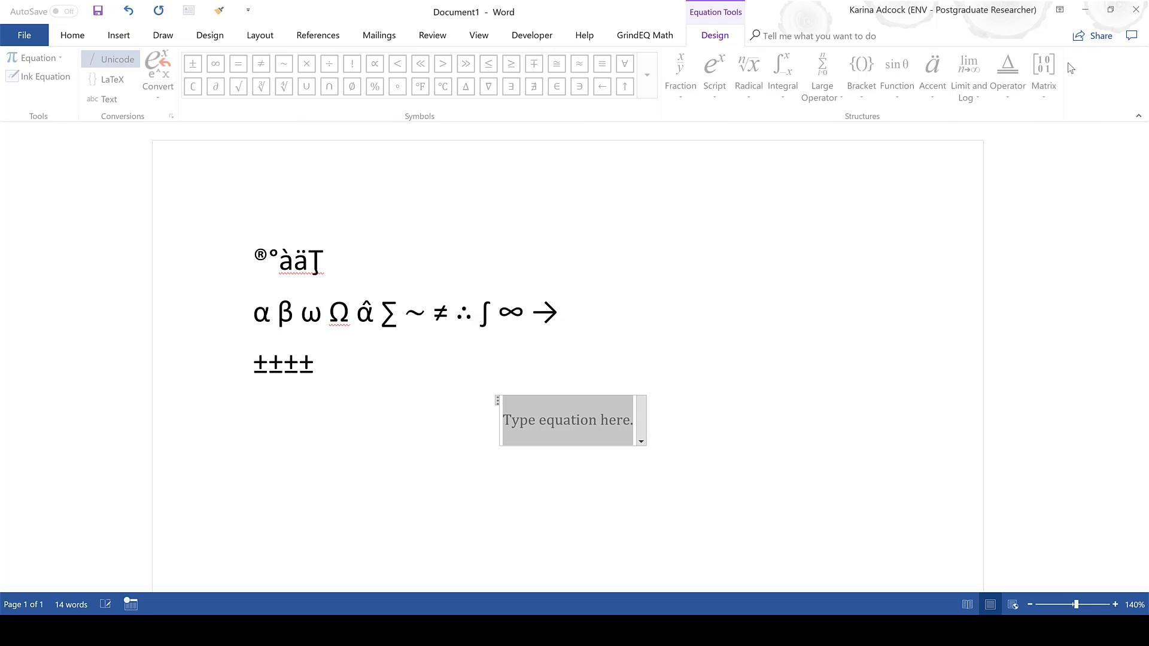
key("ctrl+z")
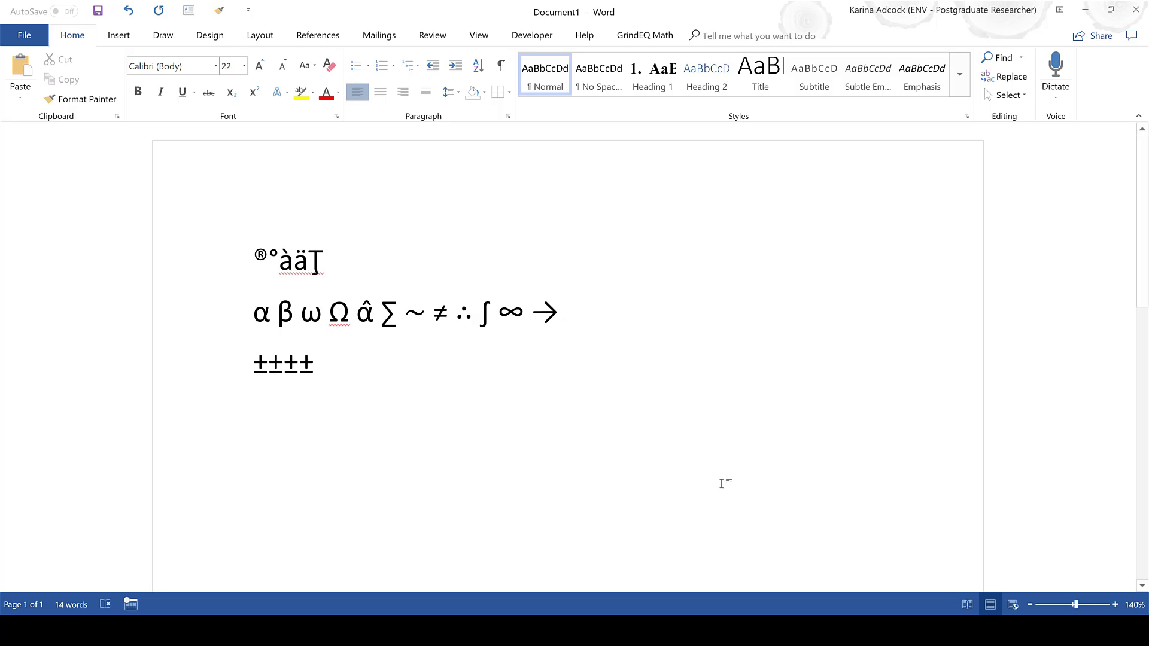
key("alt+equal")
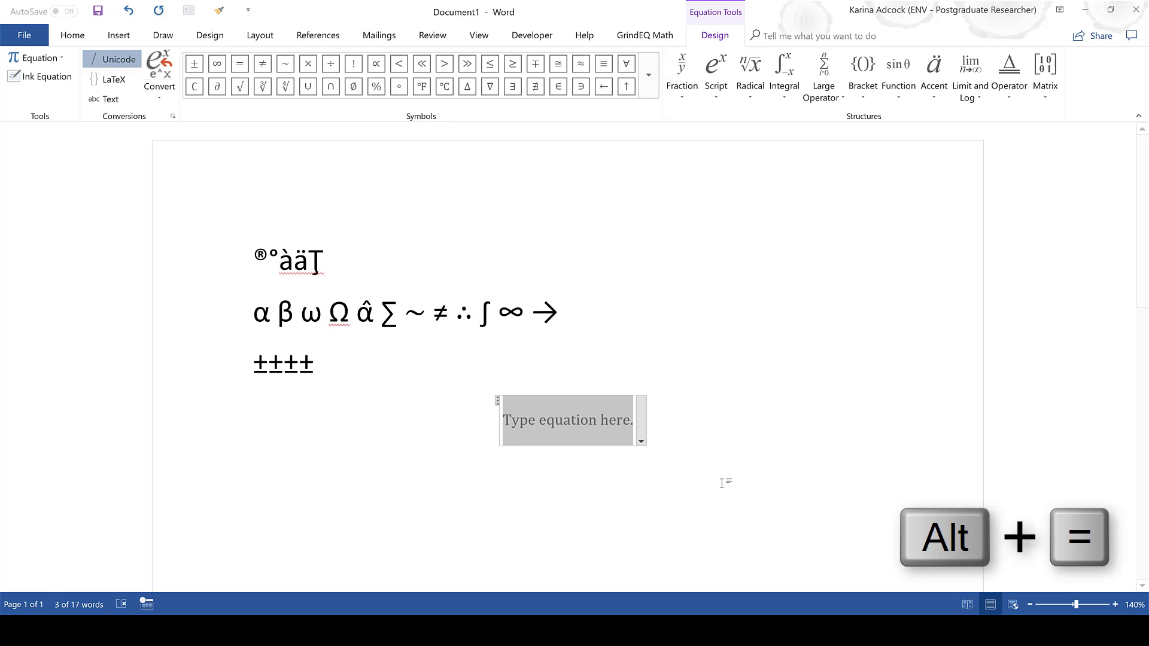
Examine the Basic Math and Arrows equation symbol sets and the Fraction and Function structure galleries.
left_click(649, 86)
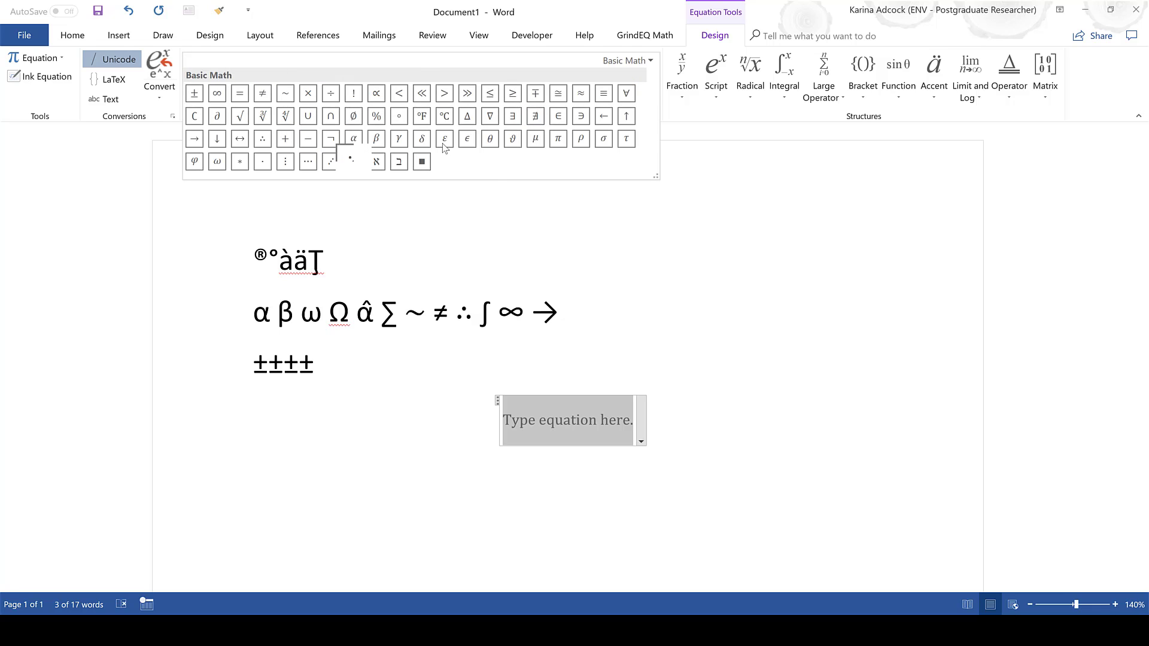
left_click(628, 65)
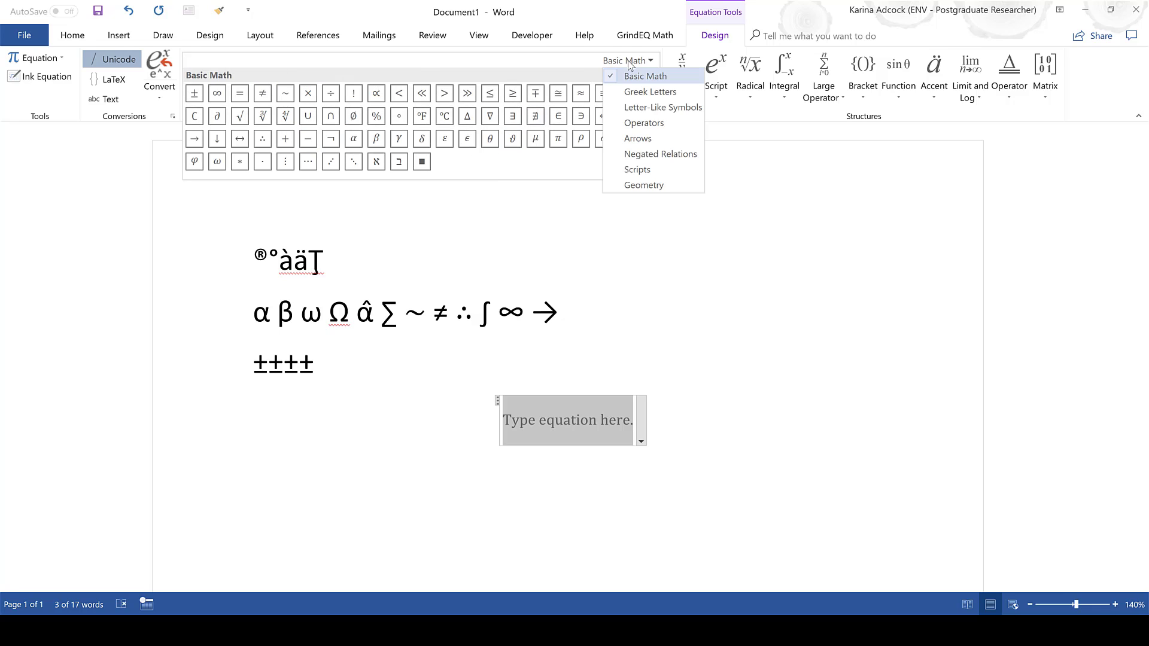
left_click(640, 142)
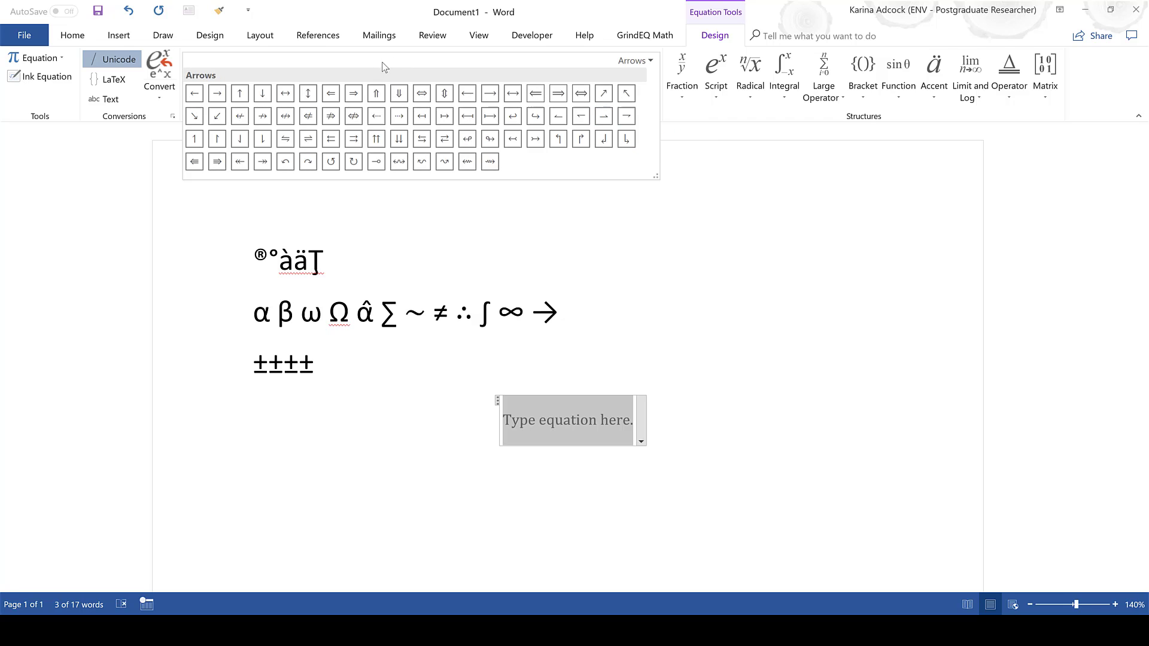
left_click(634, 60)
left_click(642, 79)
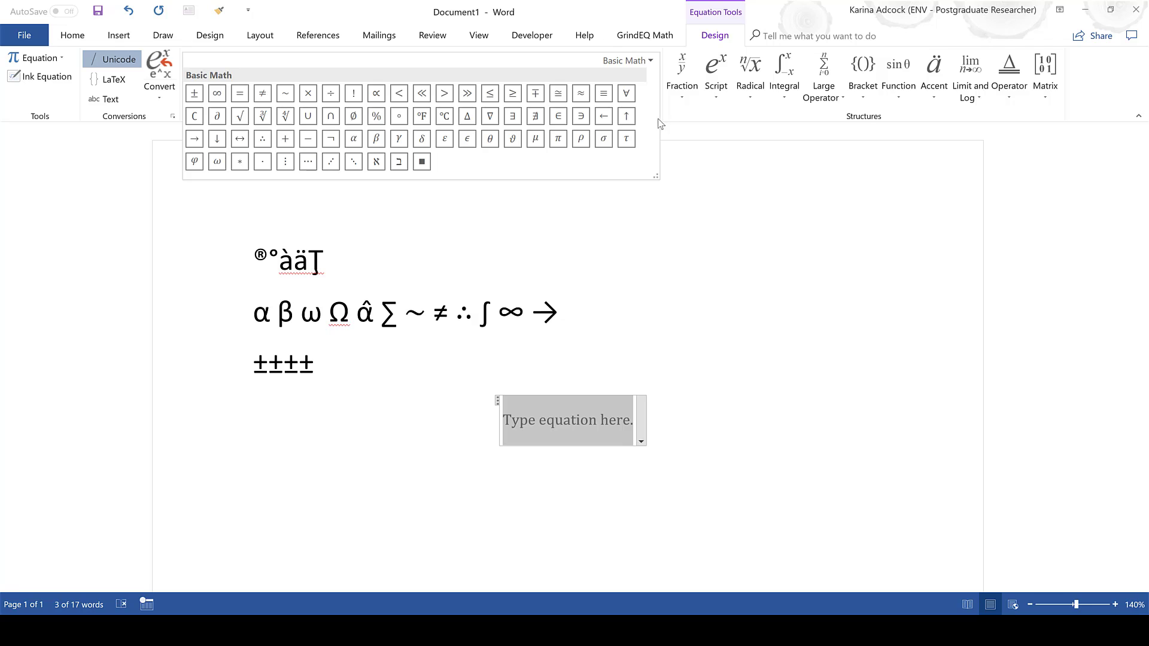
left_click(673, 124)
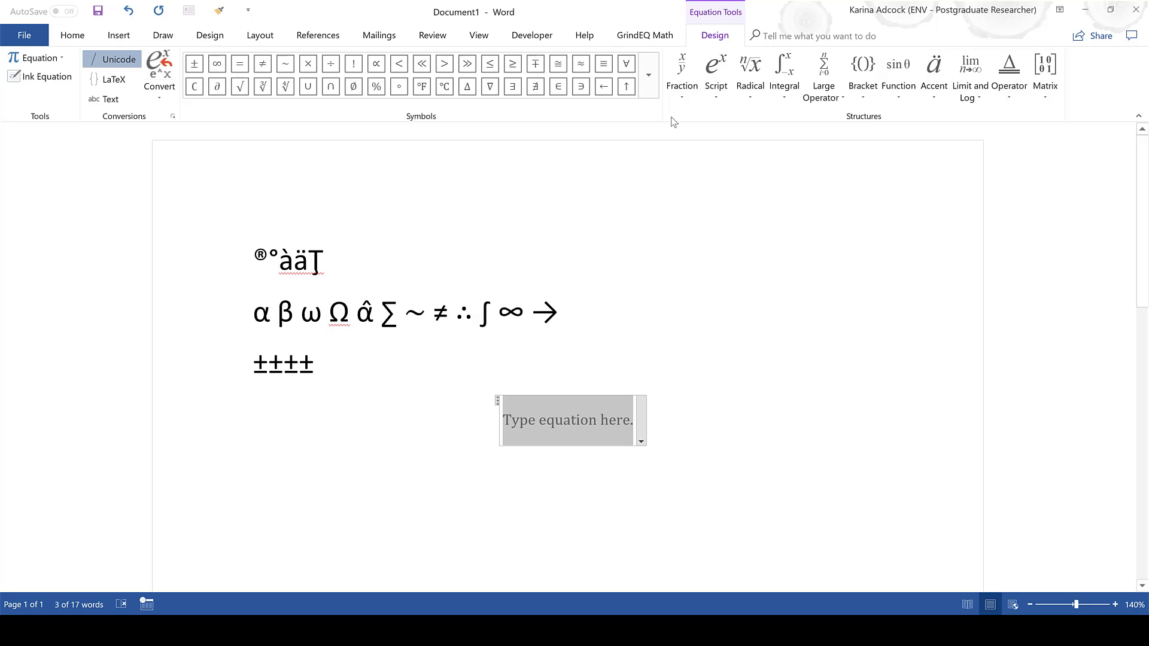
left_click(680, 85)
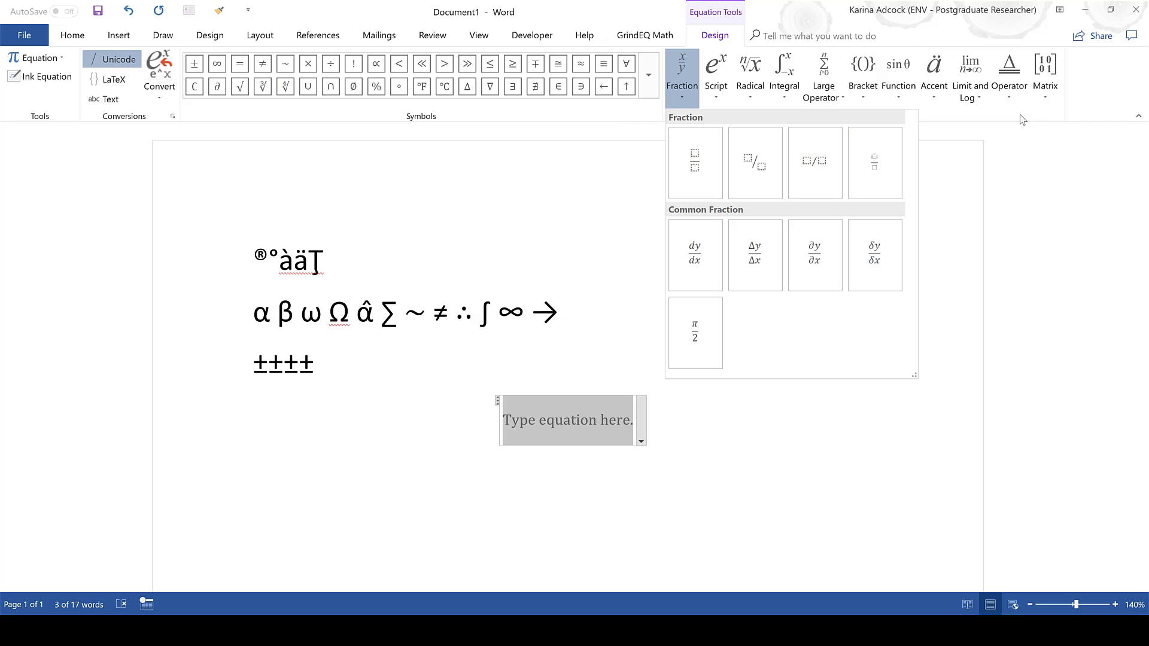
left_click(915, 122)
left_click(898, 72)
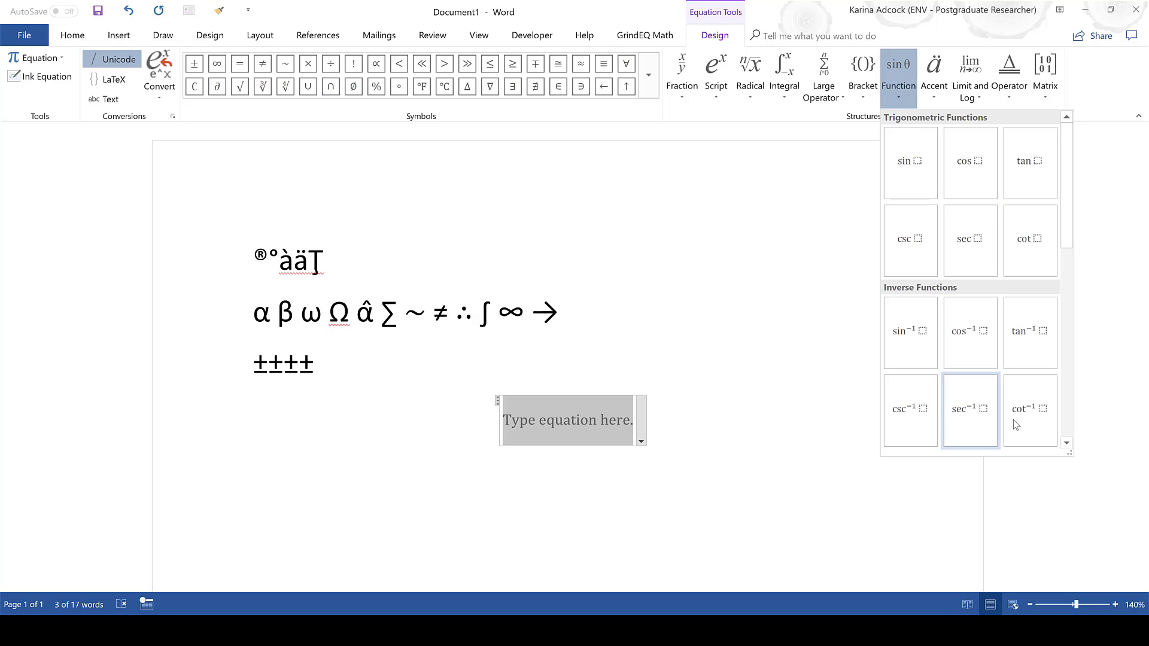
left_click(778, 115)
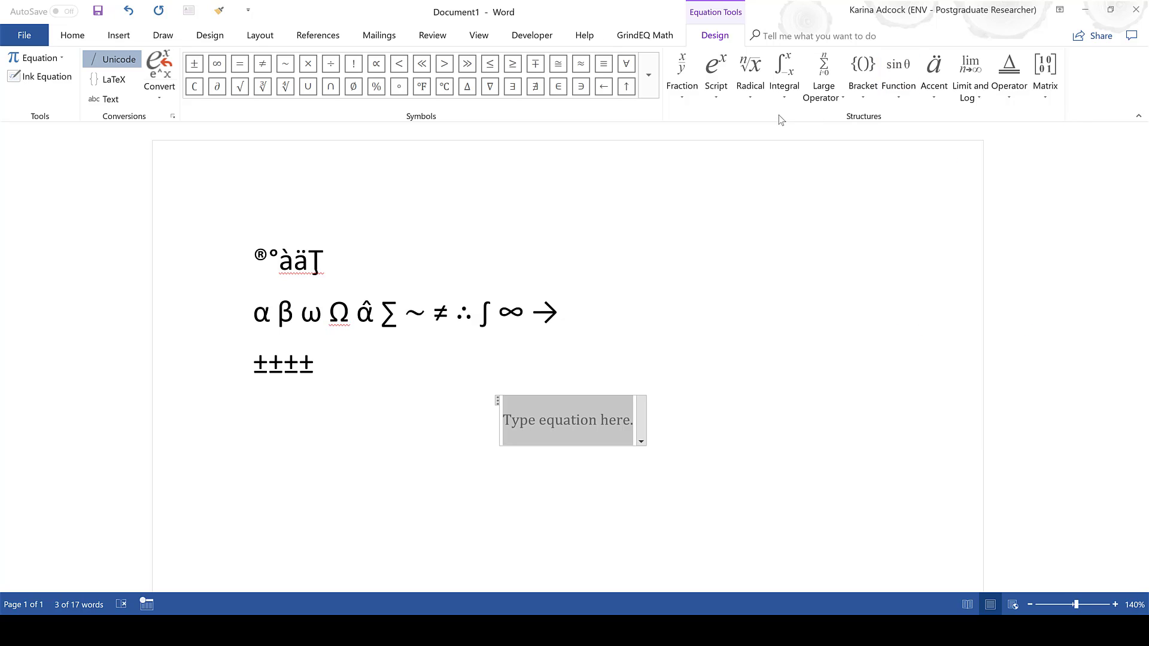
Insert an empty stacked fraction into the equation and select its numerator placeholder.
left_click(677, 90)
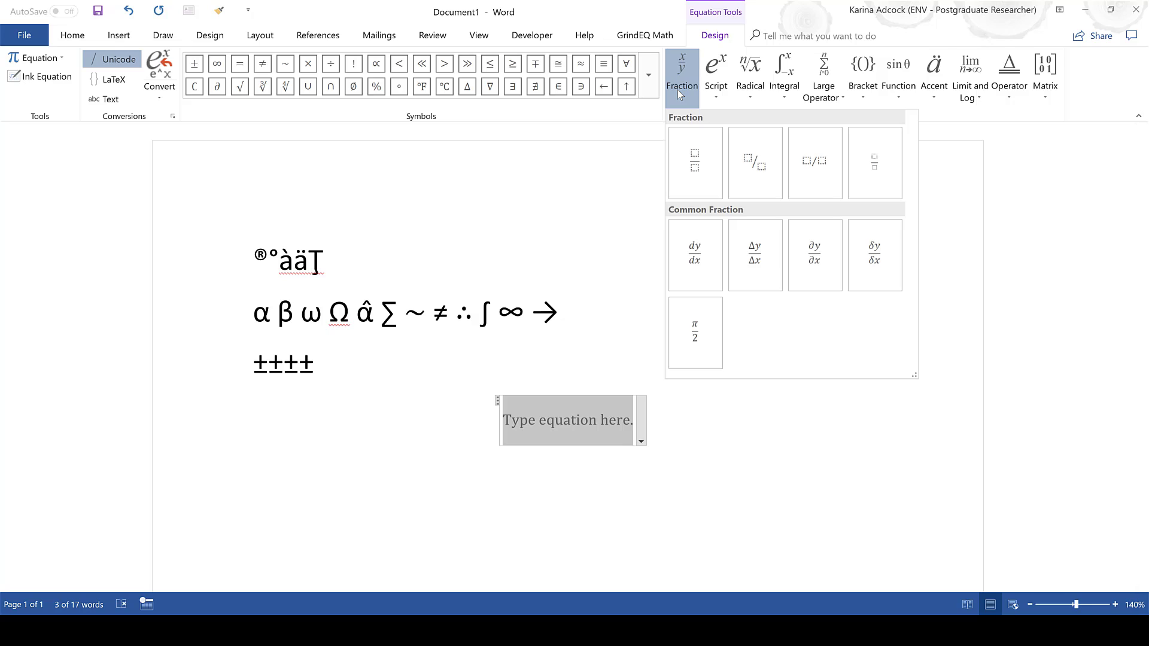
left_click(692, 170)
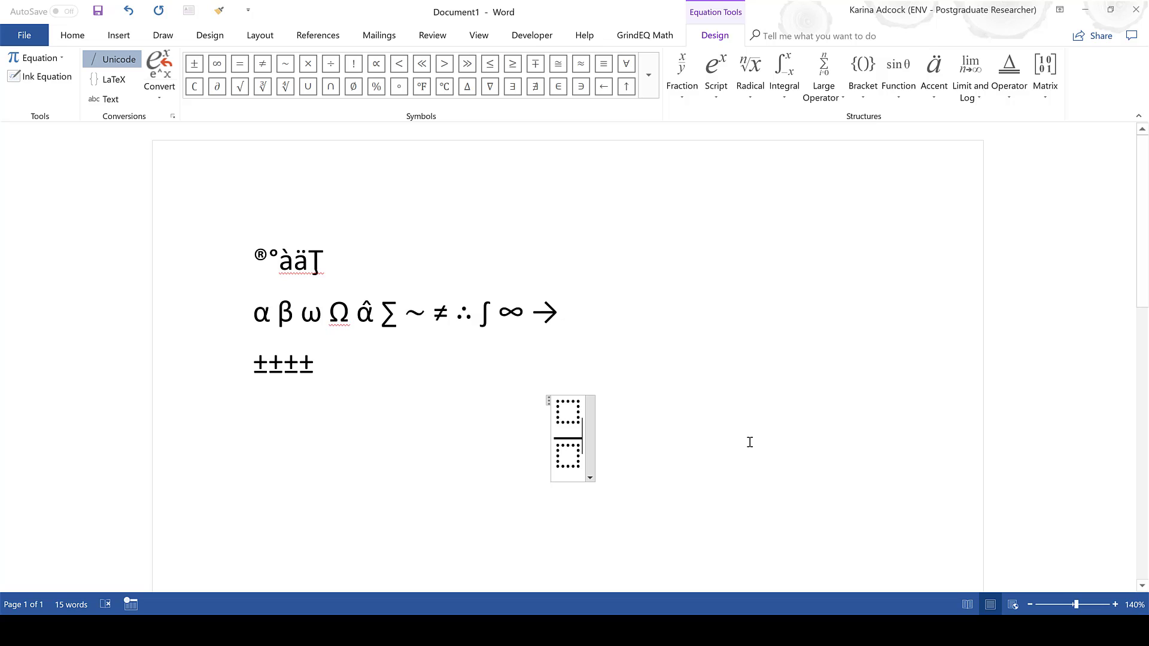
key("Left")
key("Left")
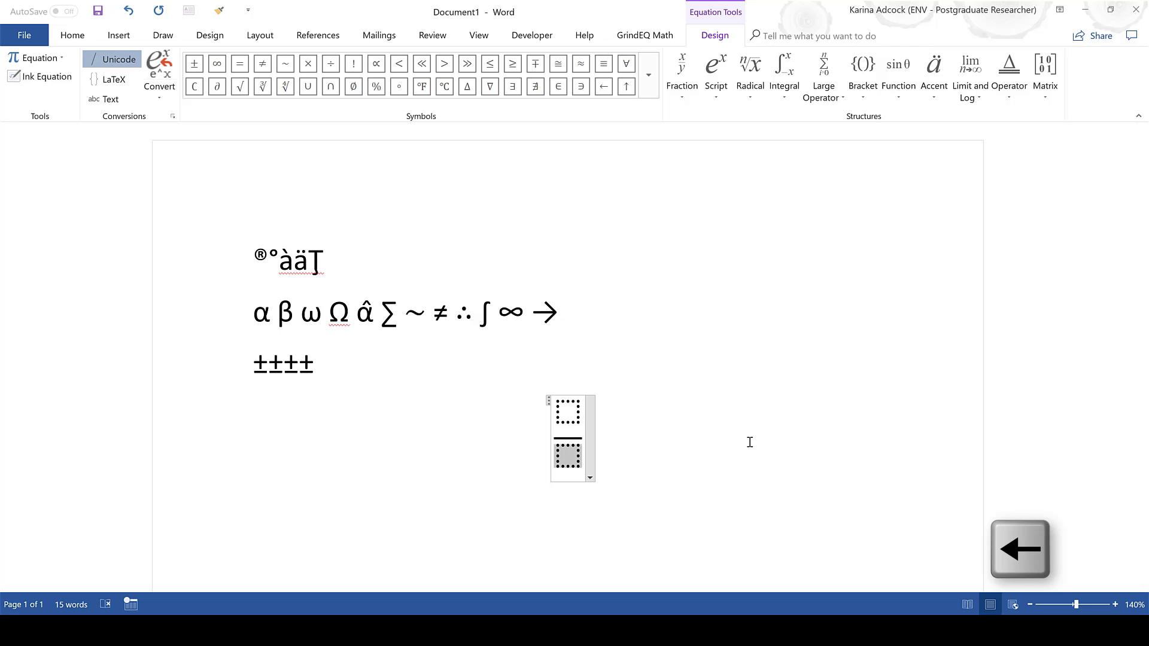
key("Up")
key("Down")
key("Up")
key("Down")
key("Up")
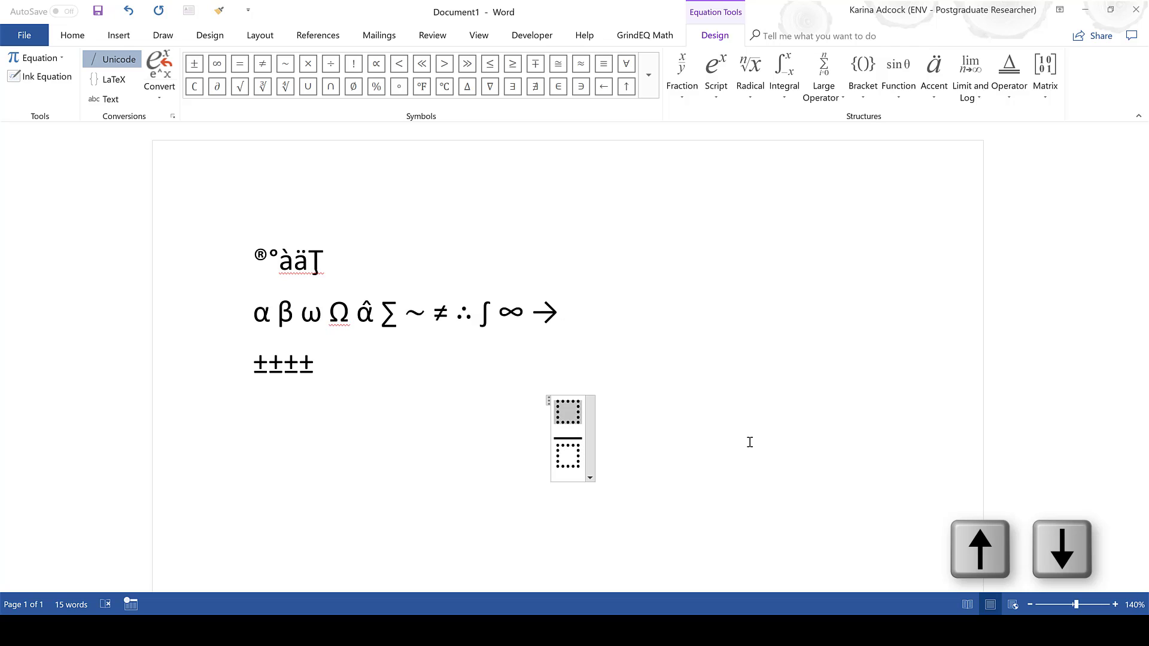
Fill the fraction with numerator 2 and denominator 3, and place the cursor after the fraction.
type("2")
key("Down")
type("3")
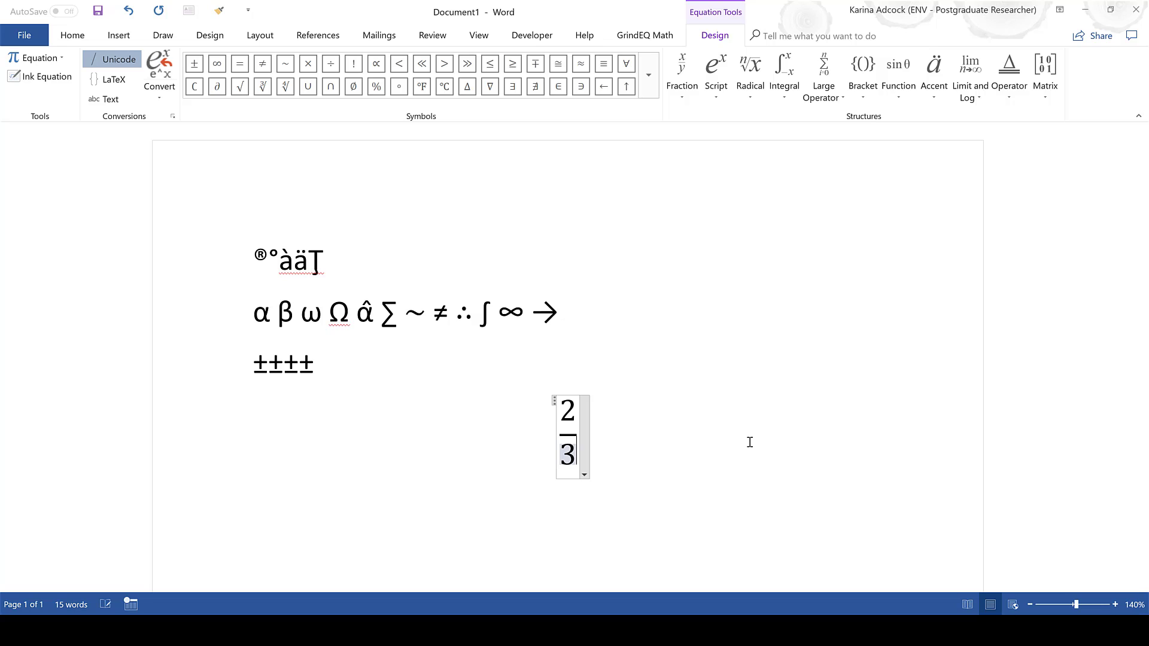
key("Right")
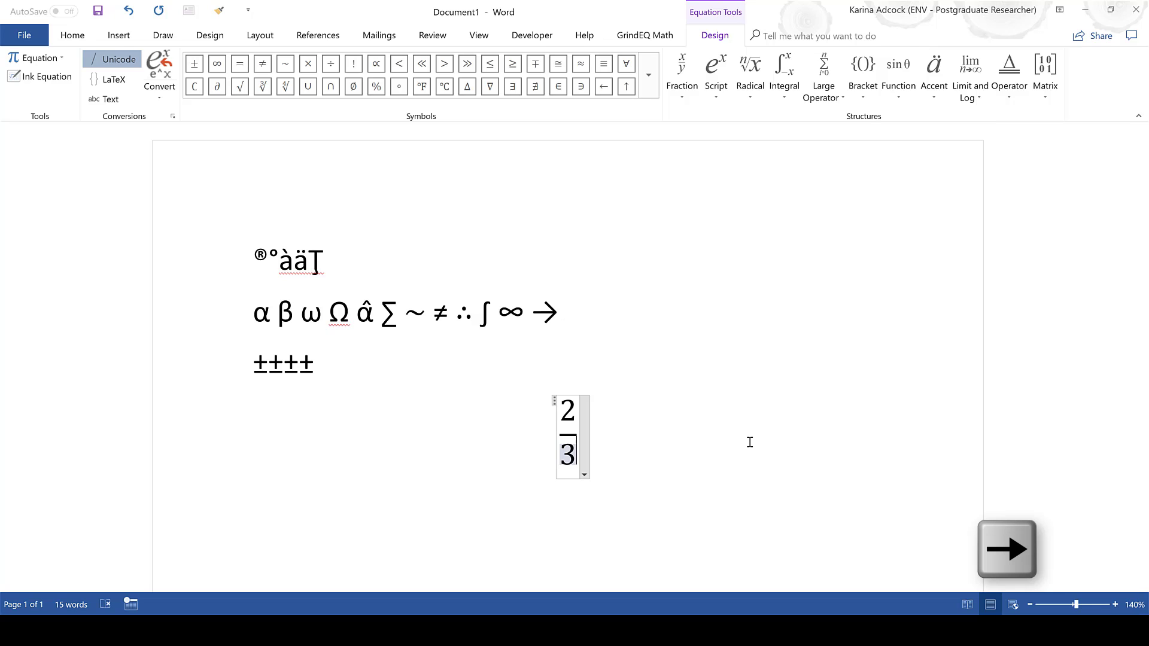
key("Right")
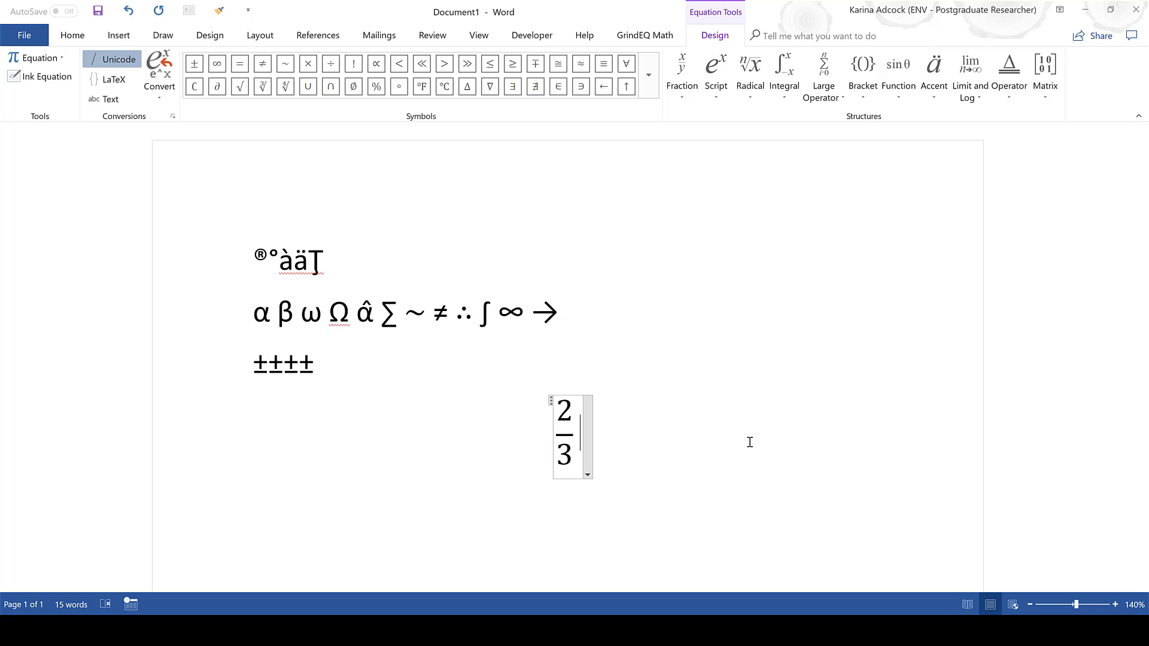
Add two stacked fractions after the existing one in the equation by entering them linearly as 2/3 and (1+2)/3.
type("2/3")
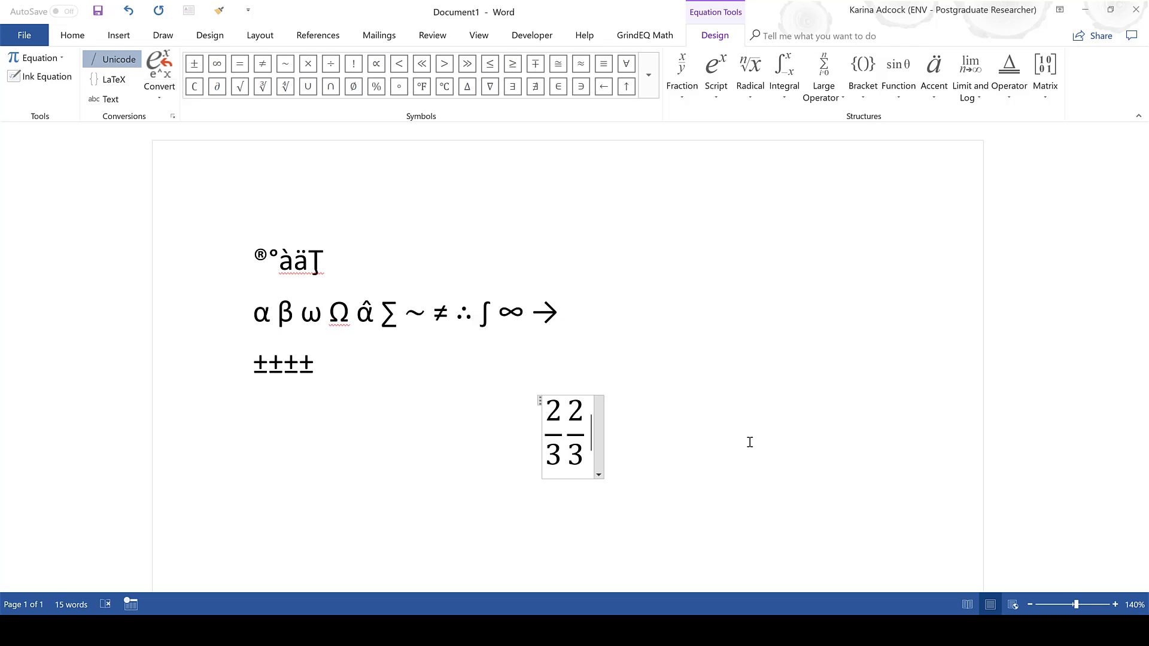
type("(1")
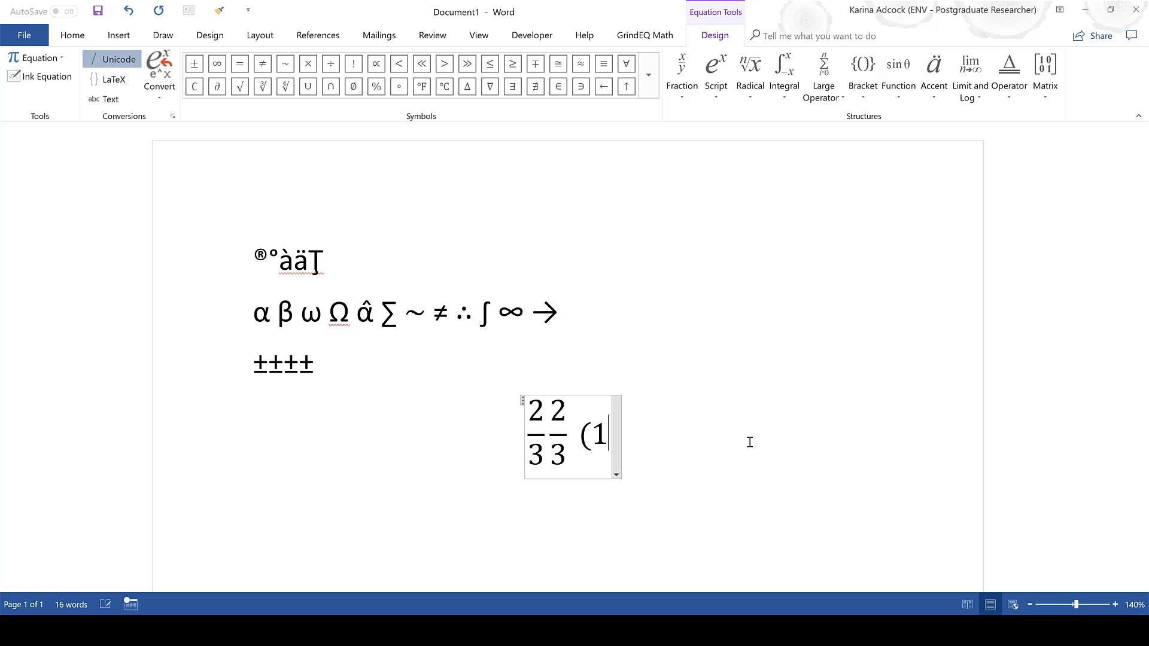
type("+2")
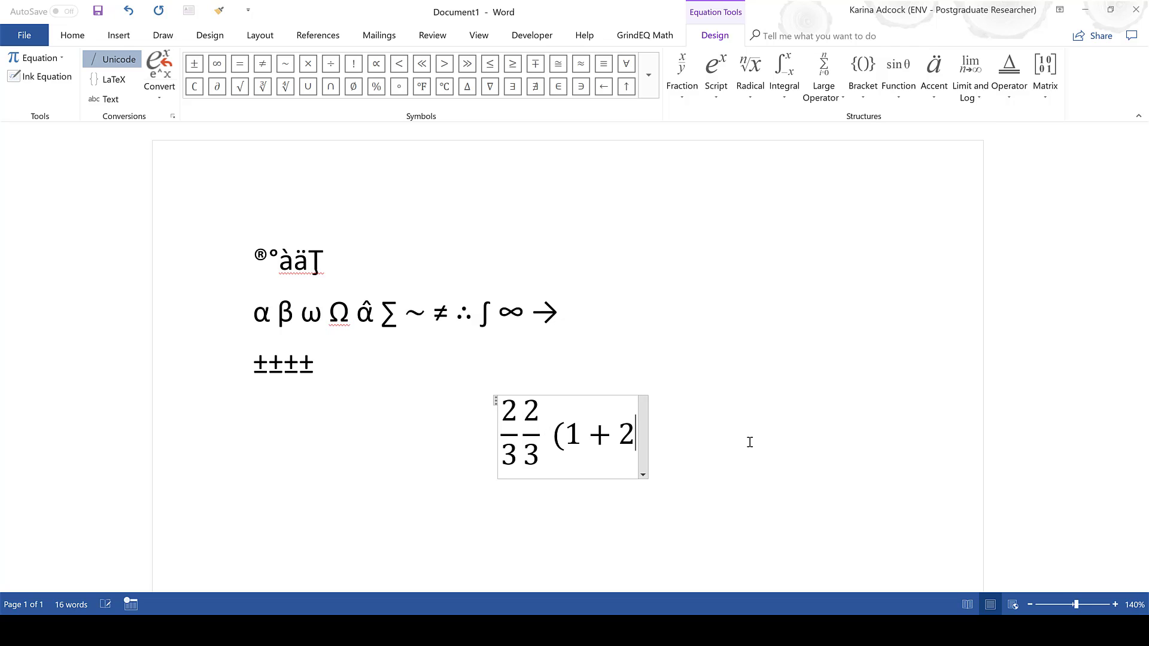
type(")/3")
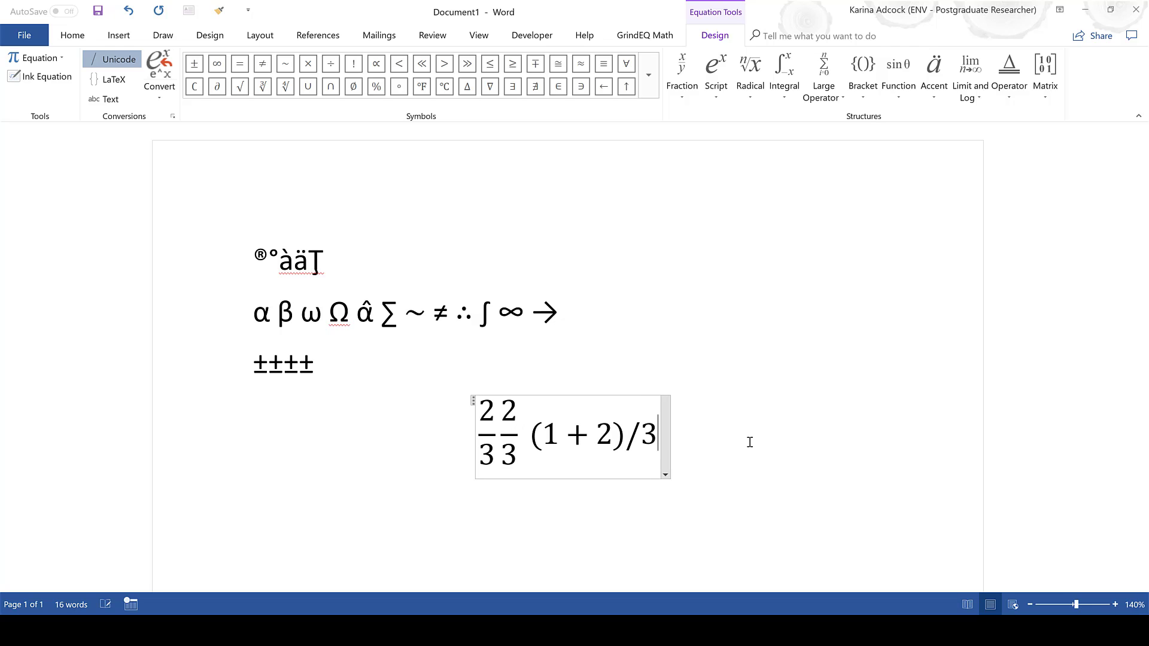
key("space")
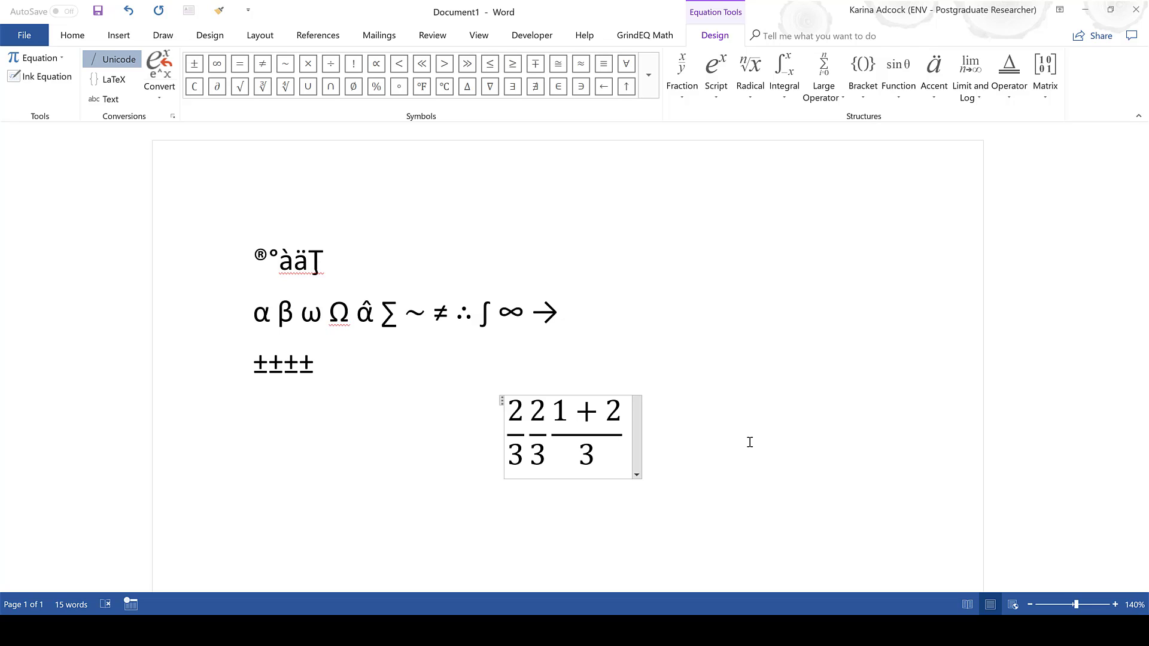
Add a with superscript 2 and b with subscript 3 to the equation, using the linear forms a^2 and b_3.
type("a^")
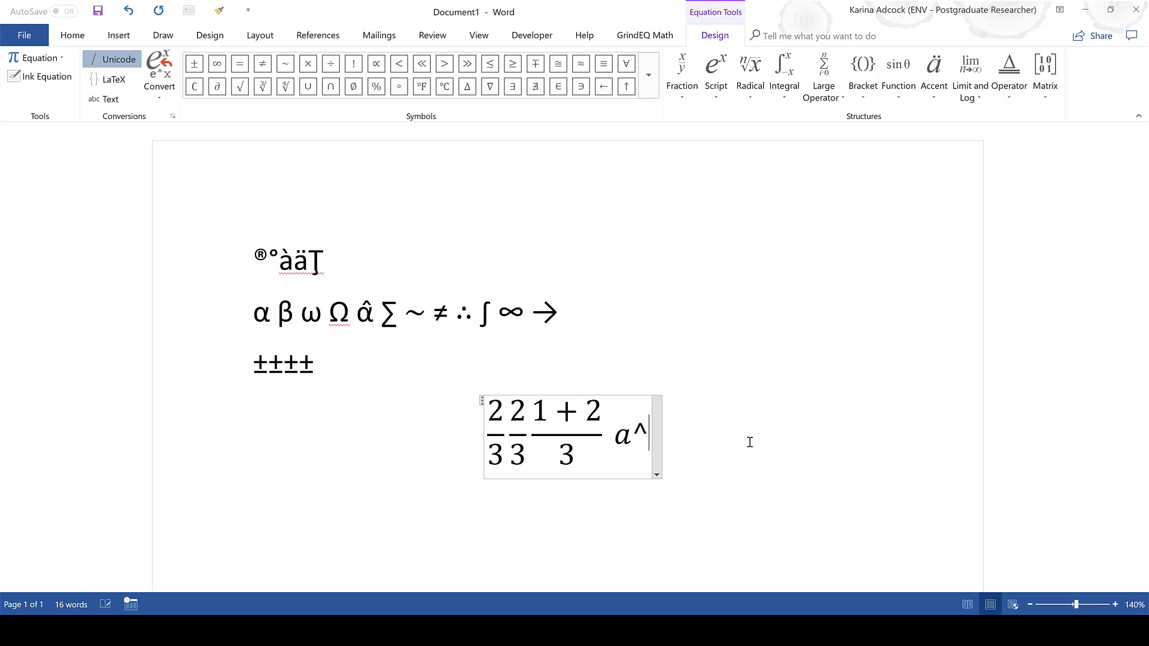
type("2")
key("space")
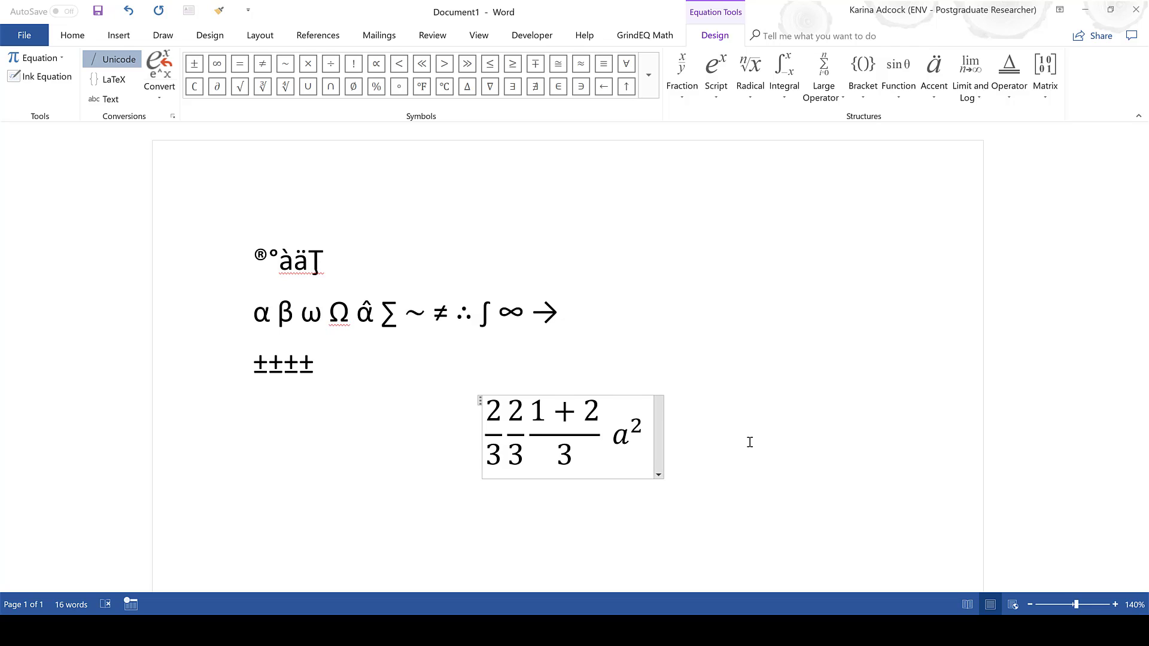
type("b_")
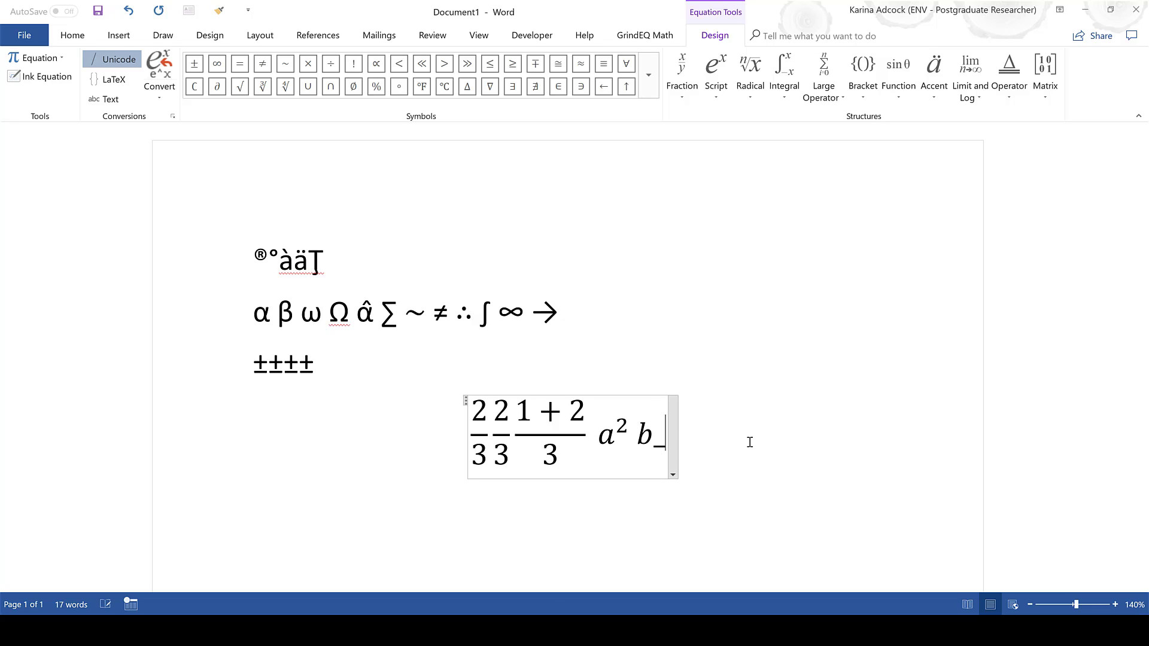
type("3")
key("space")
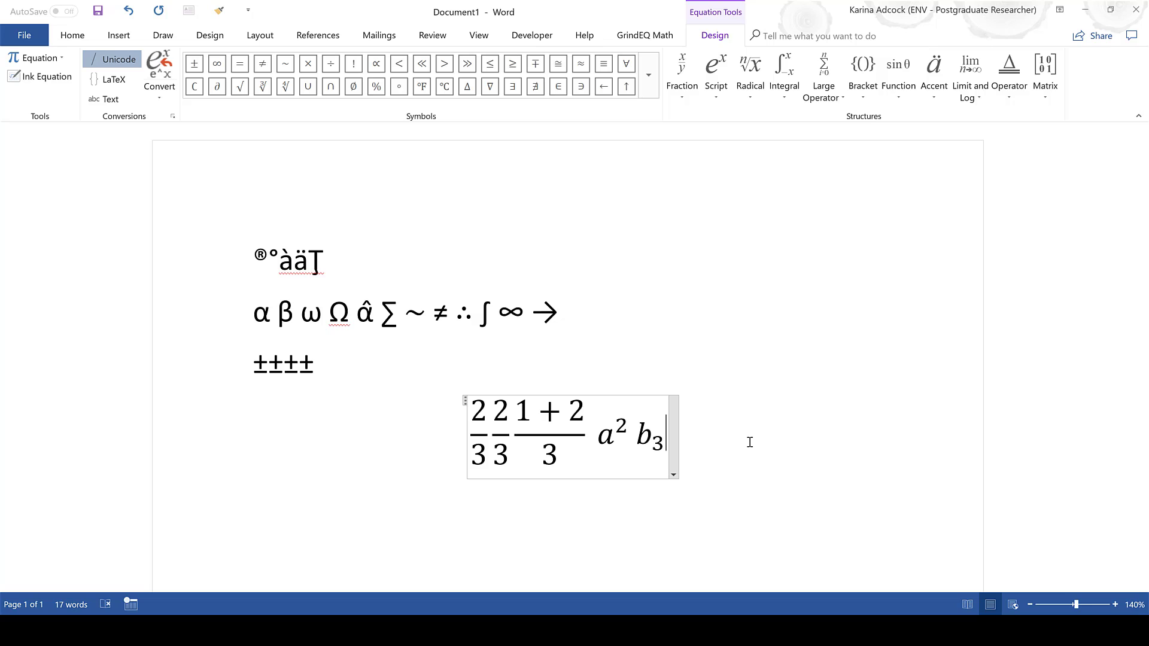
Add x with both superscript 2 and subscript 3 to the equation, using the linear form x^2_3.
type("x")
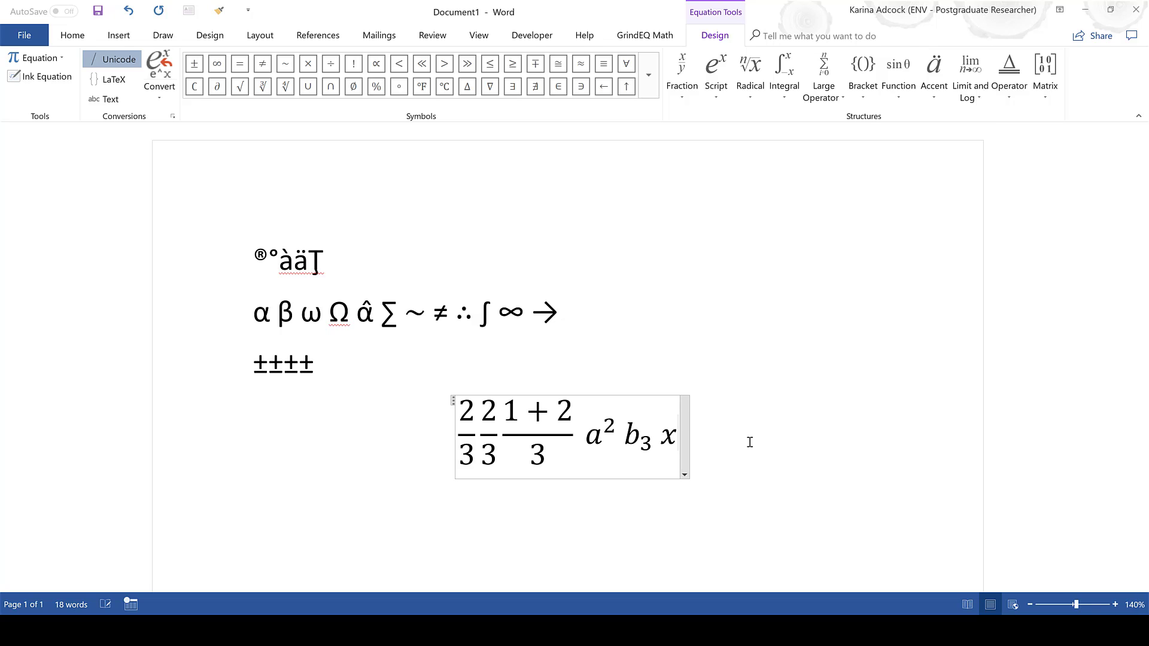
type("^2")
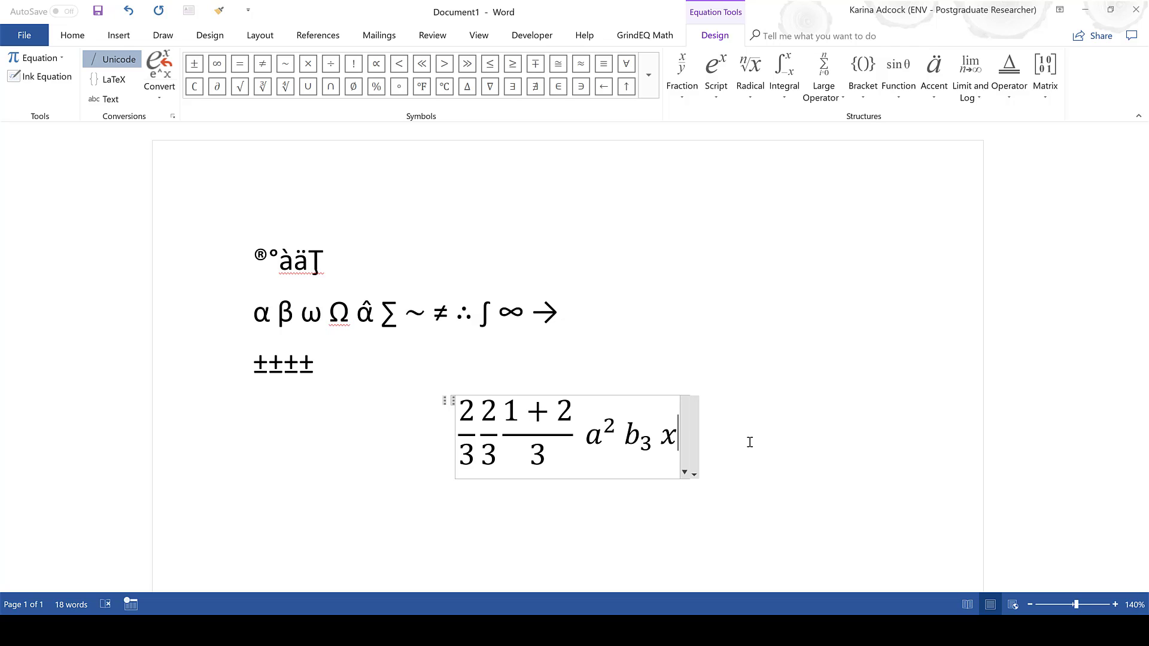
type("_3")
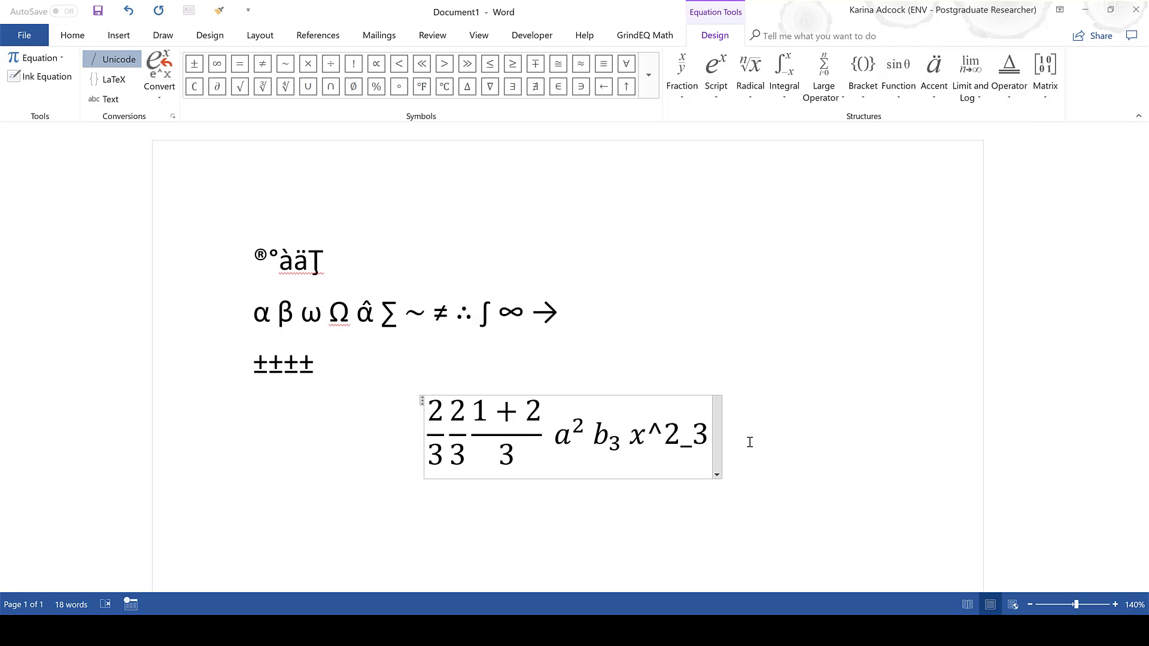
key("space")
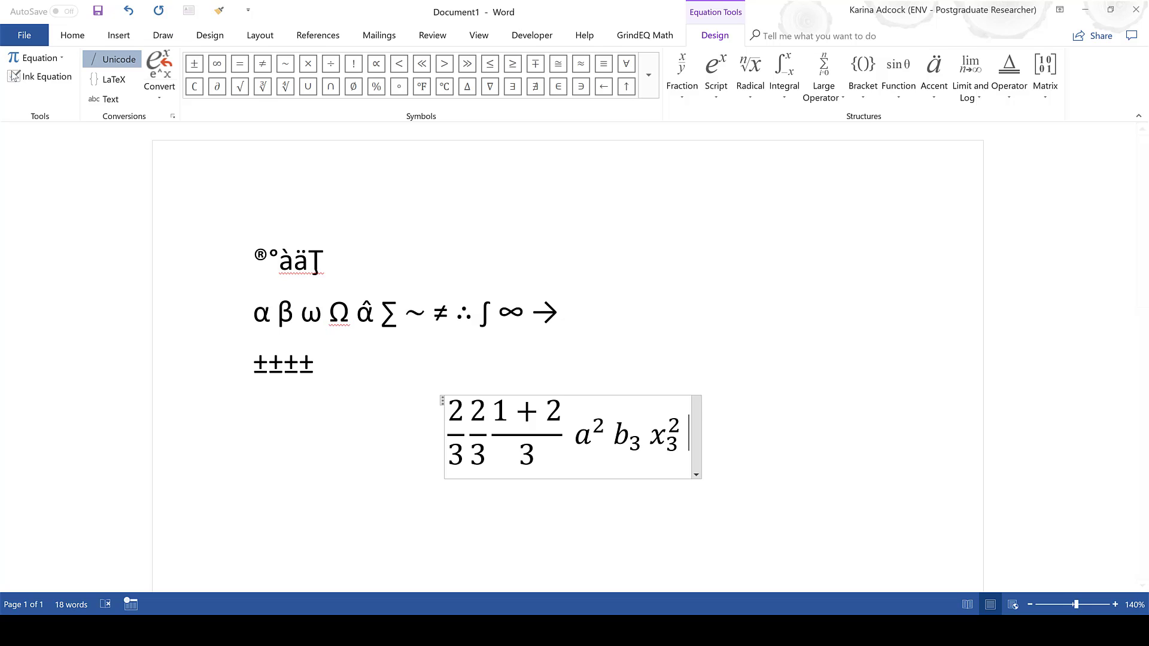
Insert the Greek letter α at the end of the equation with the \alpha code.
left_click(64, 43)
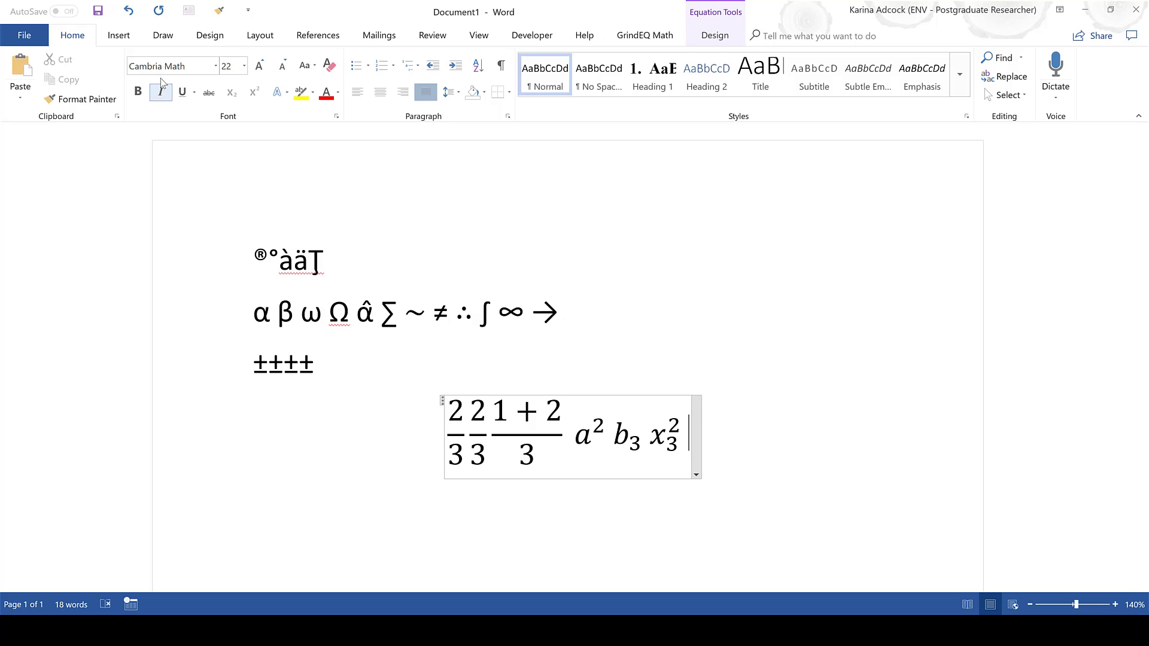
left_click(696, 456)
key("ctrl+z")
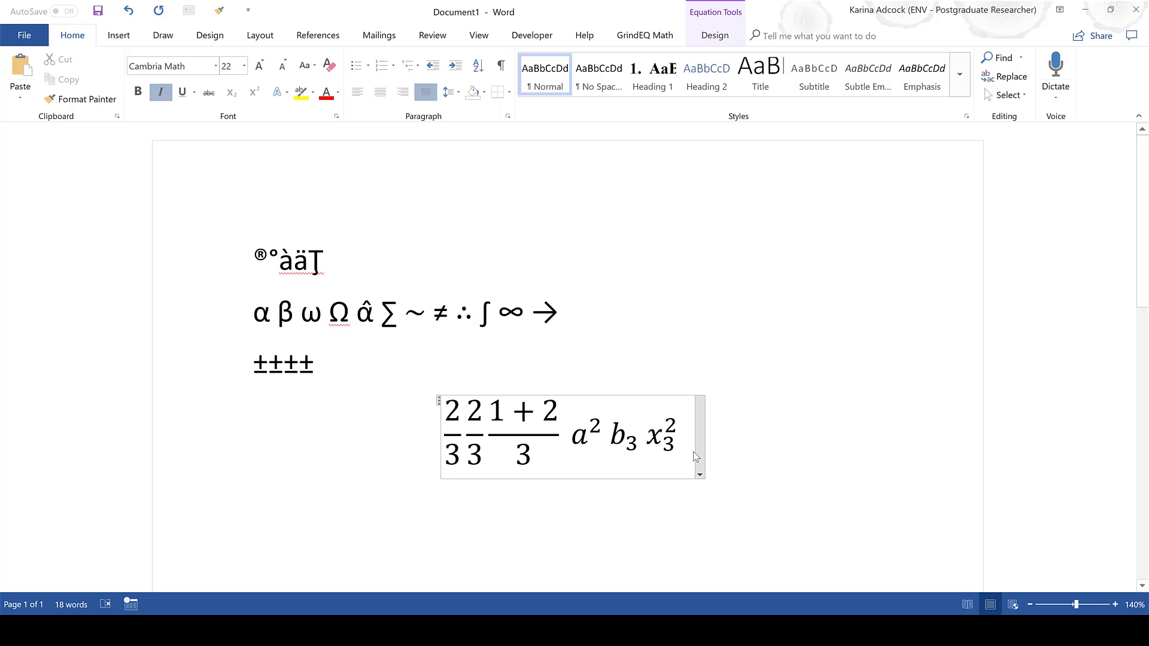
type("\\")
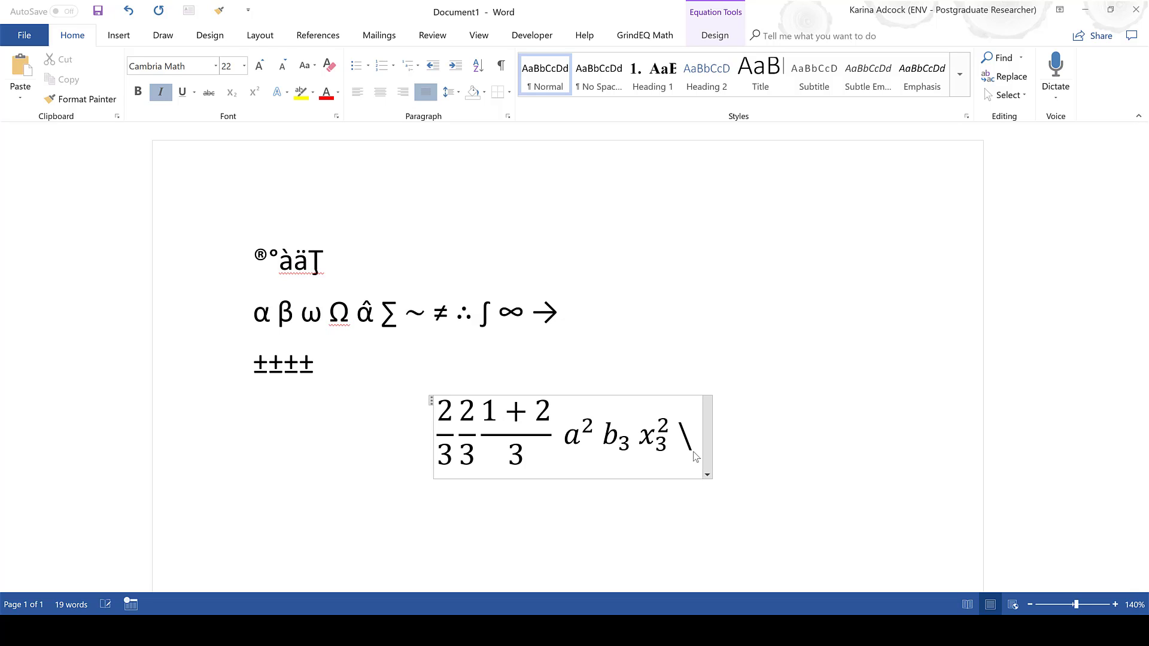
type("alpha")
key("space")
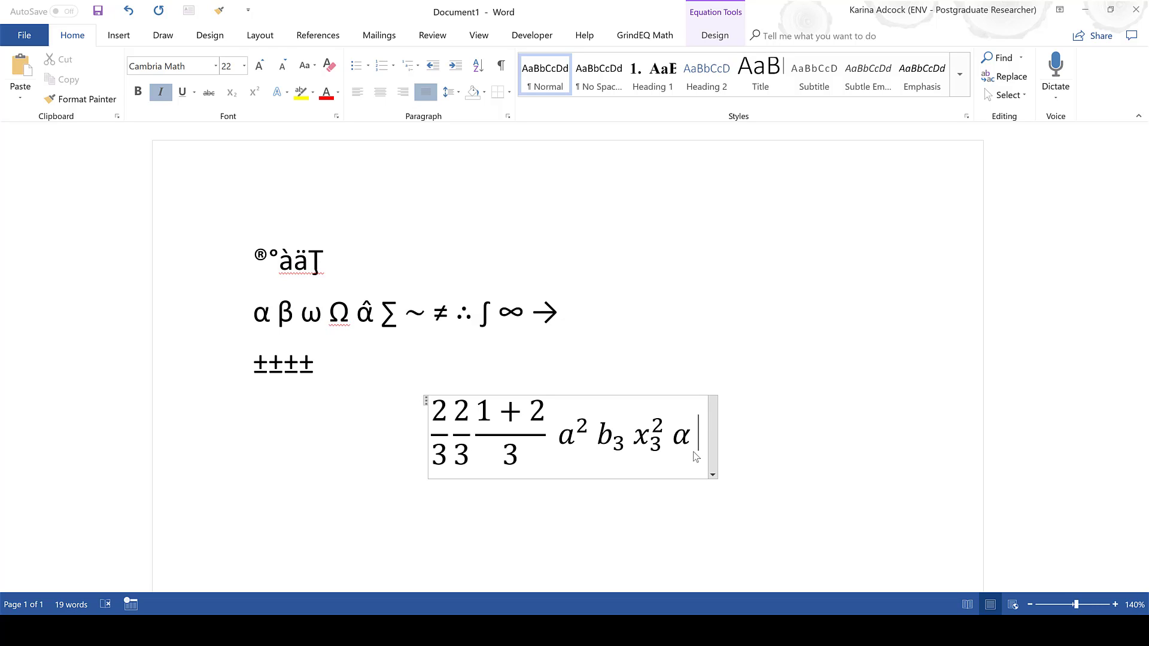
Insert a vector arrow with the \vec code, fill its placeholder with a+b, and place the cursor after it.
type("\\")
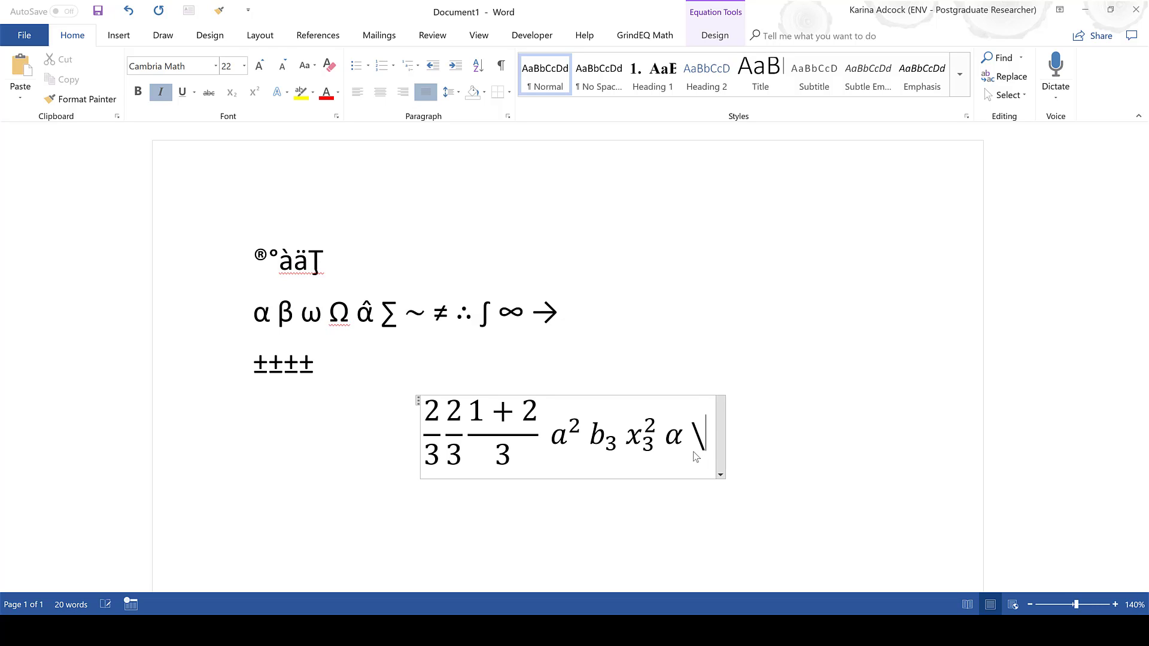
type("vec")
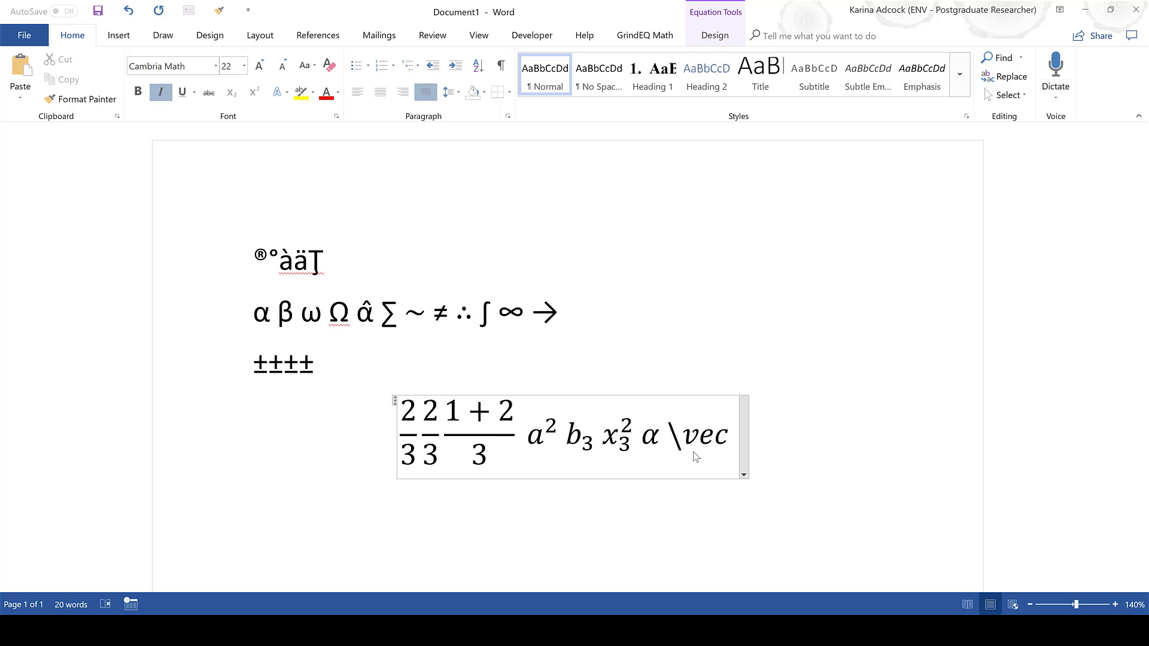
key("space")
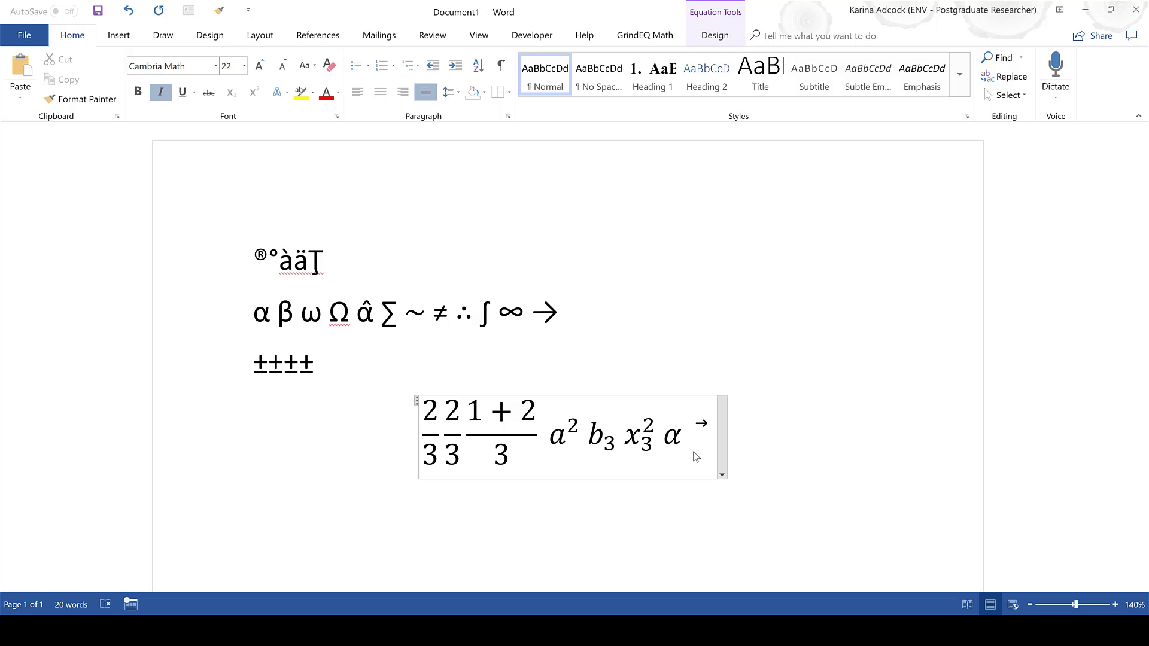
key("space")
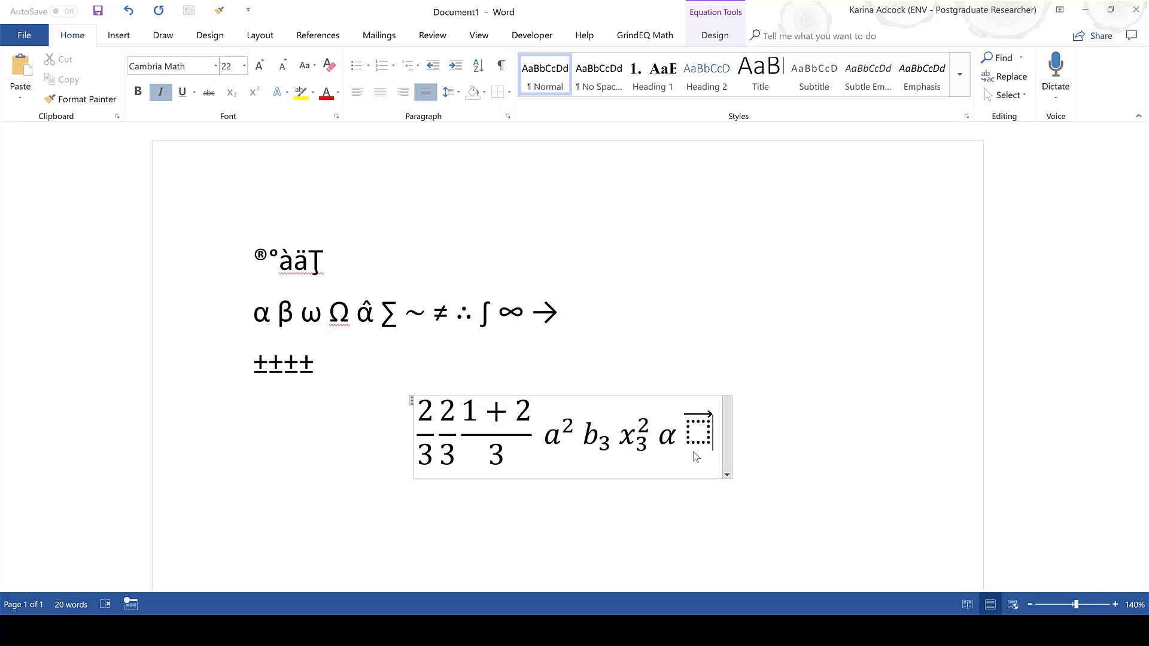
key("Left")
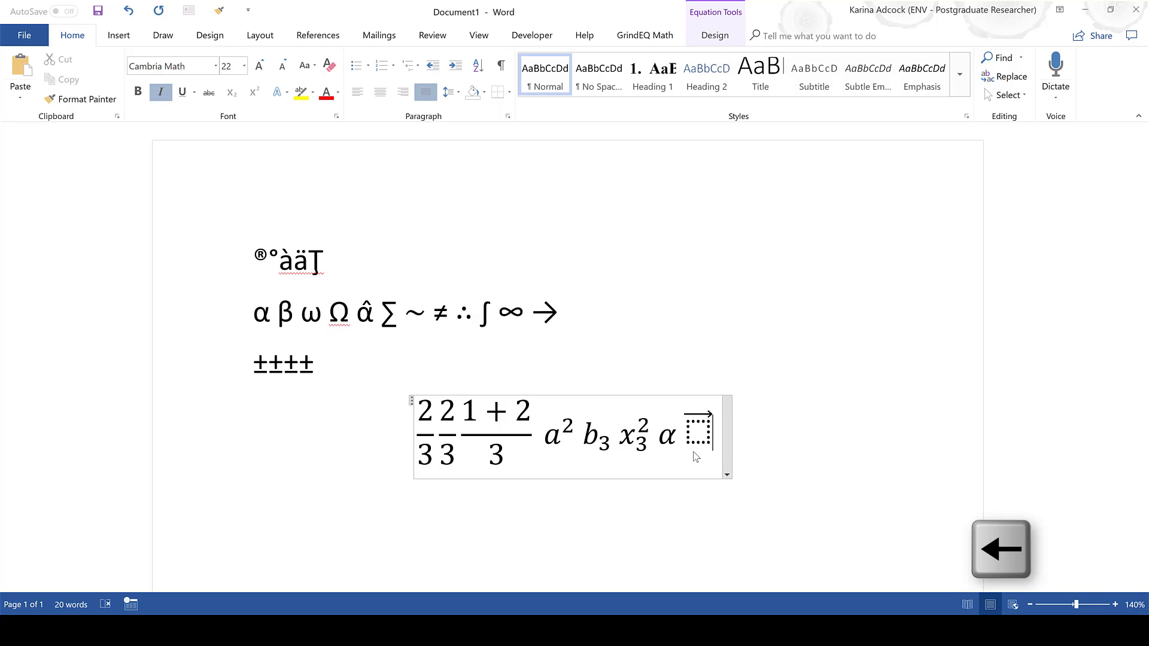
key("Left")
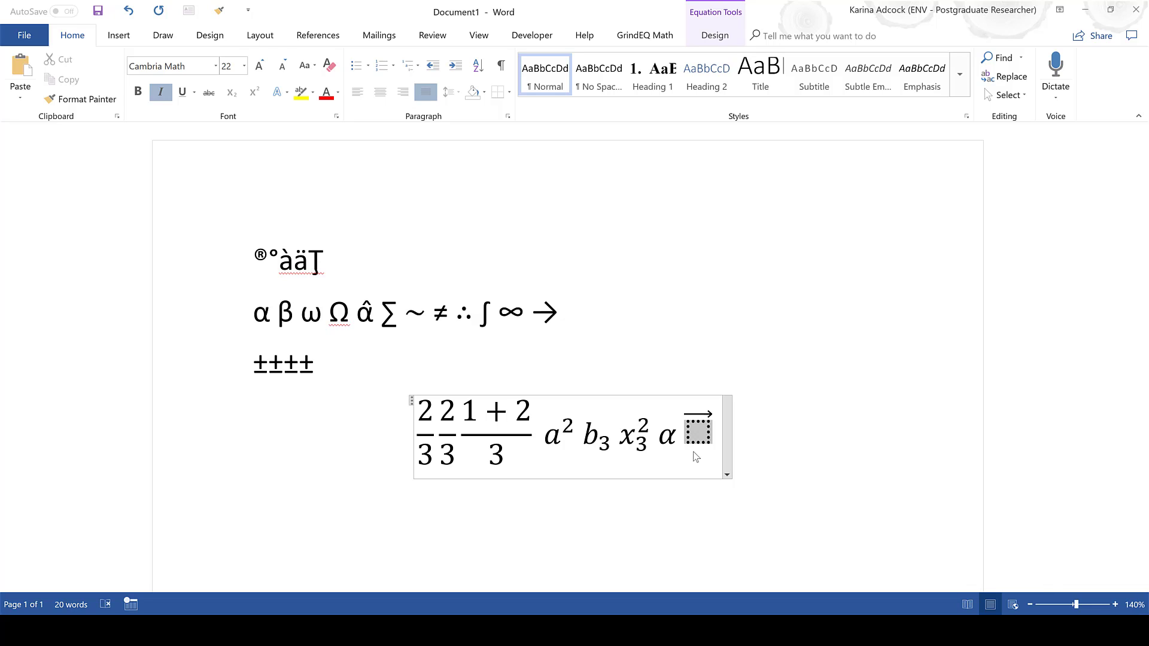
type("a")
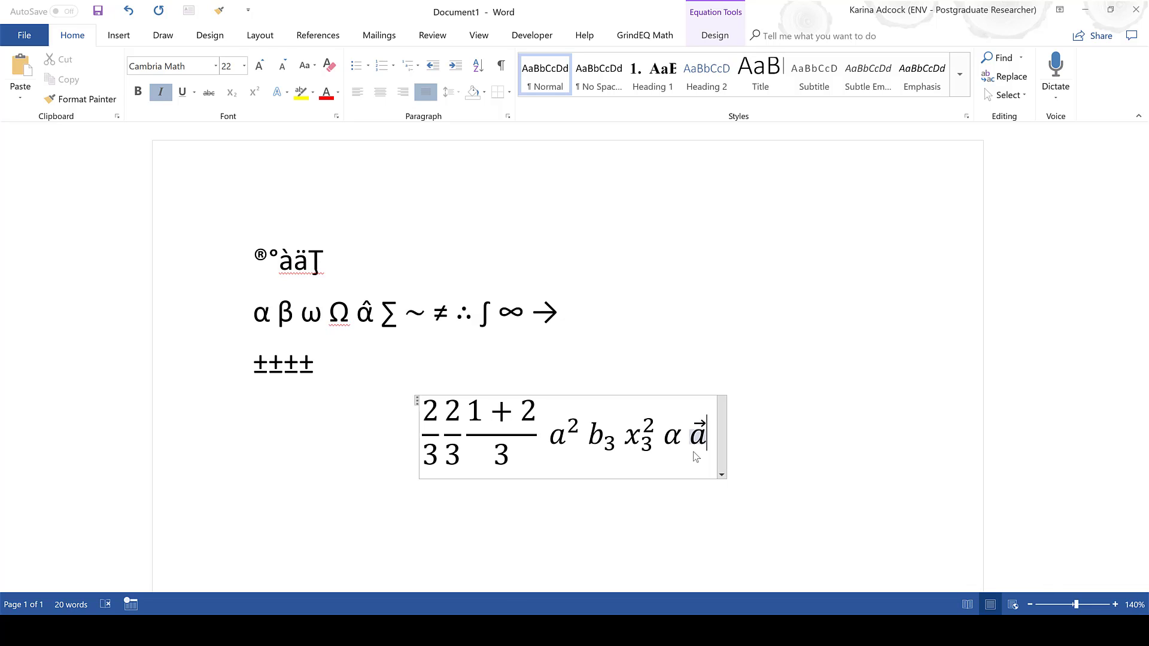
type("+b")
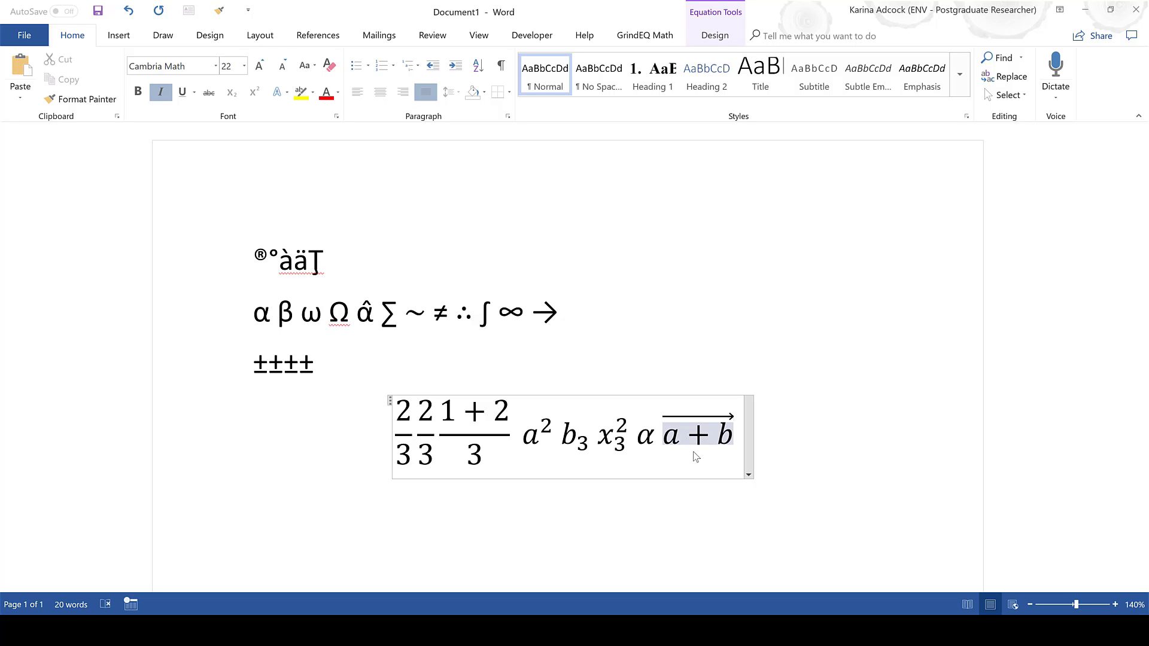
key("Right")
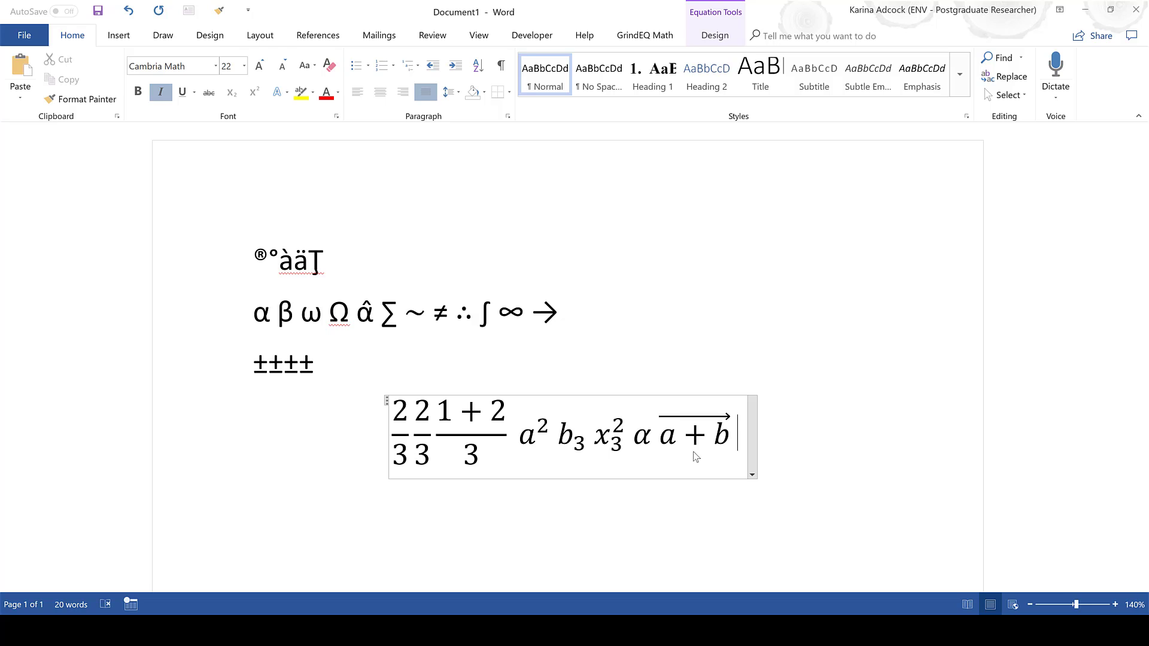
Insert a dot accent with the \dot code, fill its placeholder with e, and place the cursor after it.
type("\\dot")
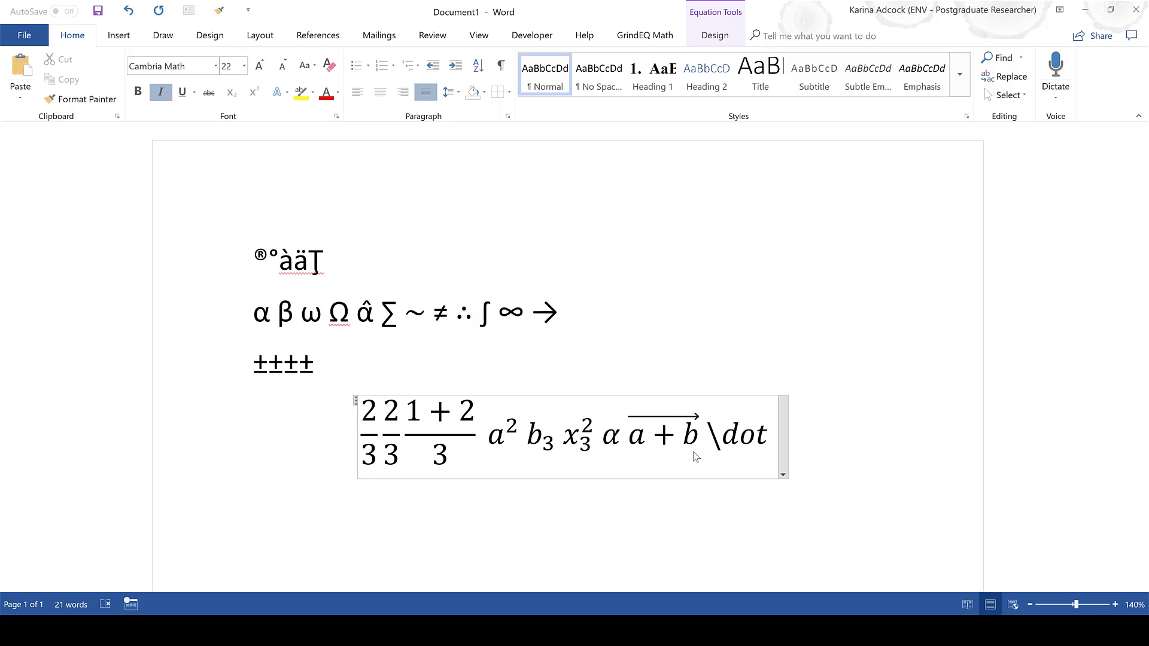
key("space")
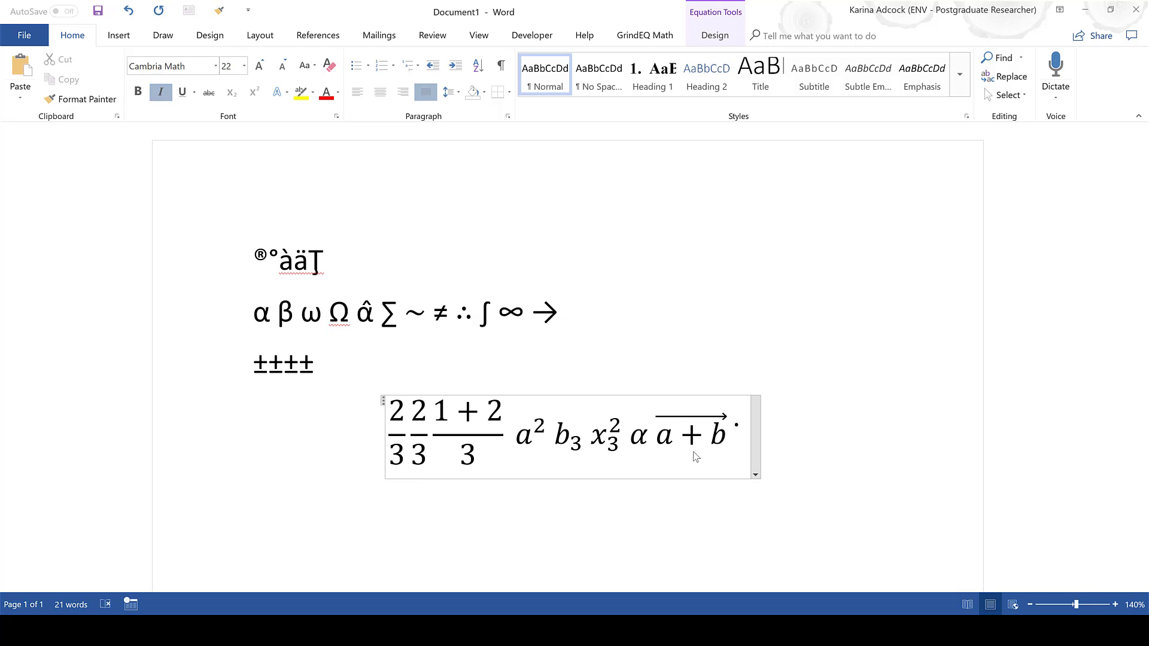
key("space")
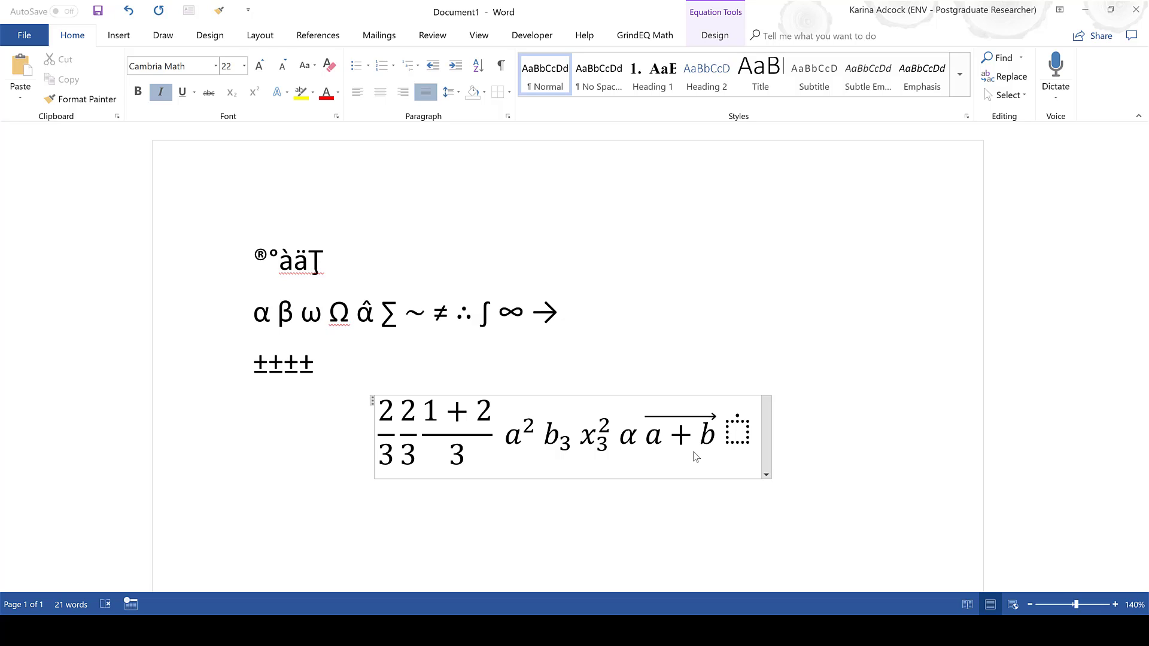
key("Left")
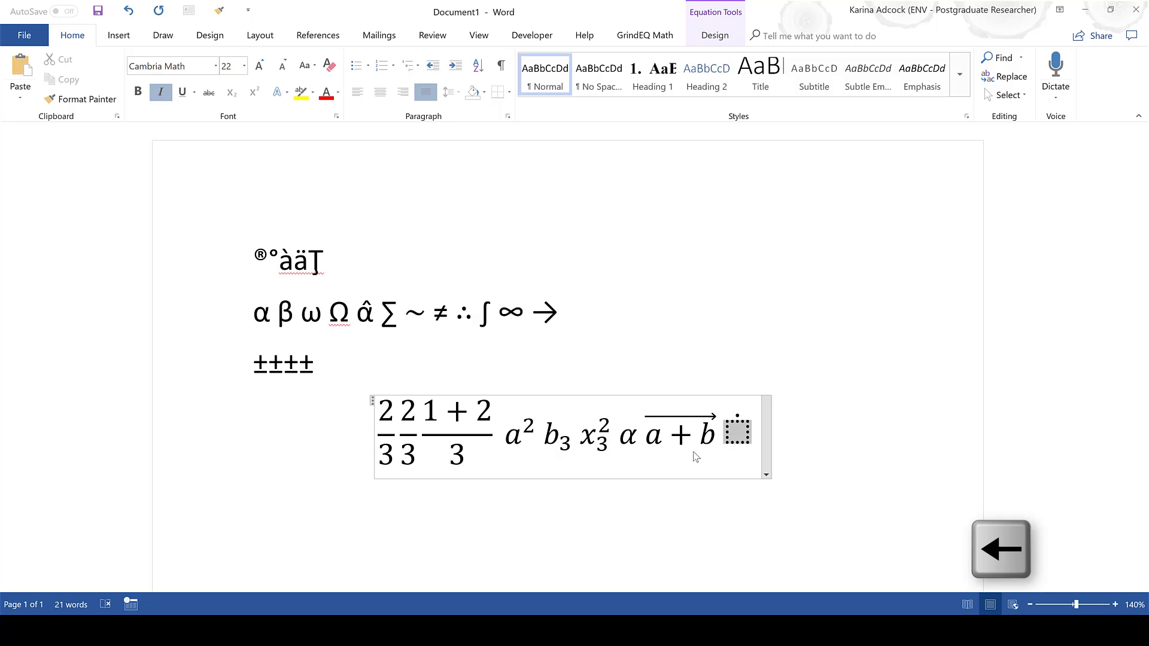
type("e")
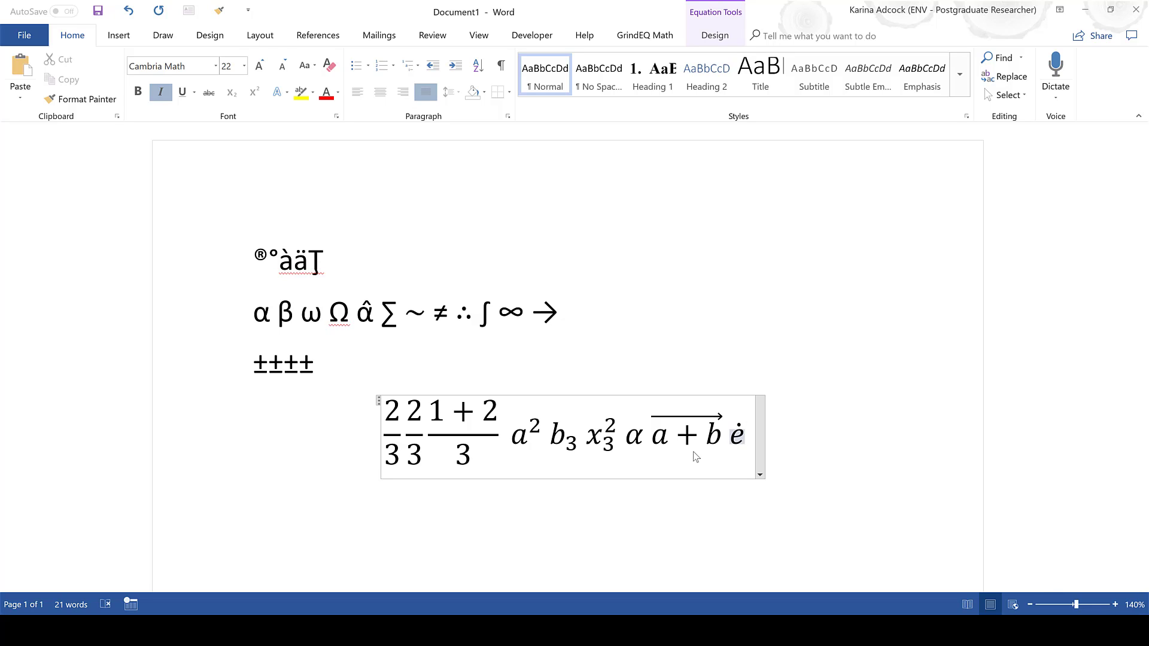
key("Right")
key("Right")
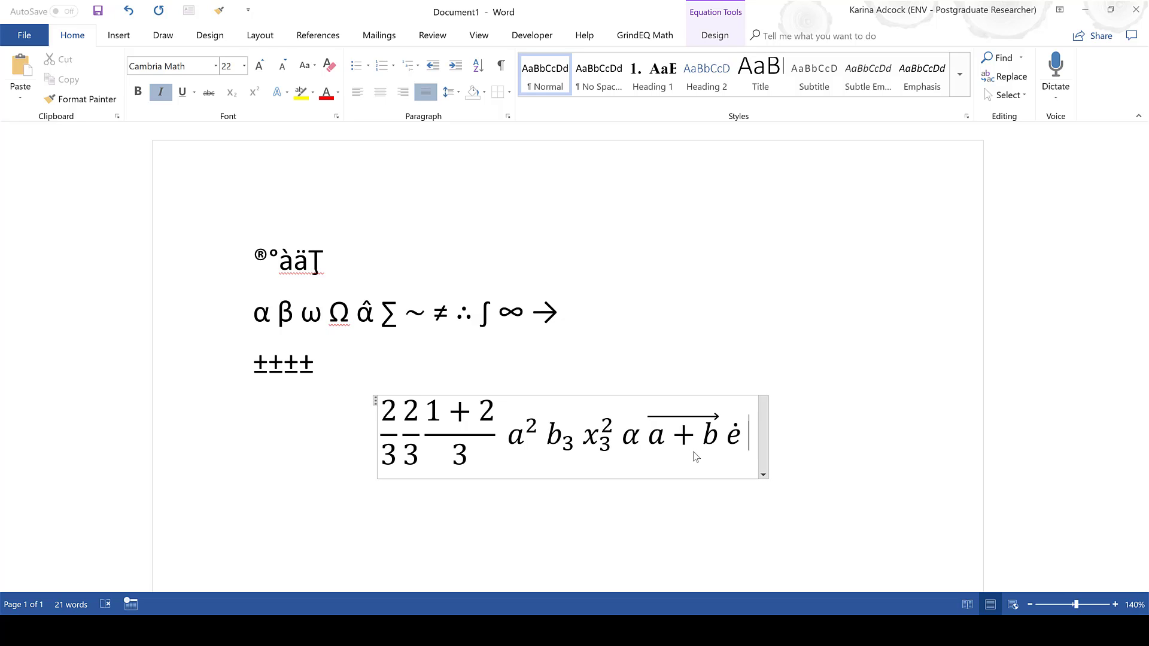
Insert a summation sign with an empty placeholder at the end of the equation, using the \sum code.
type("\\sum")
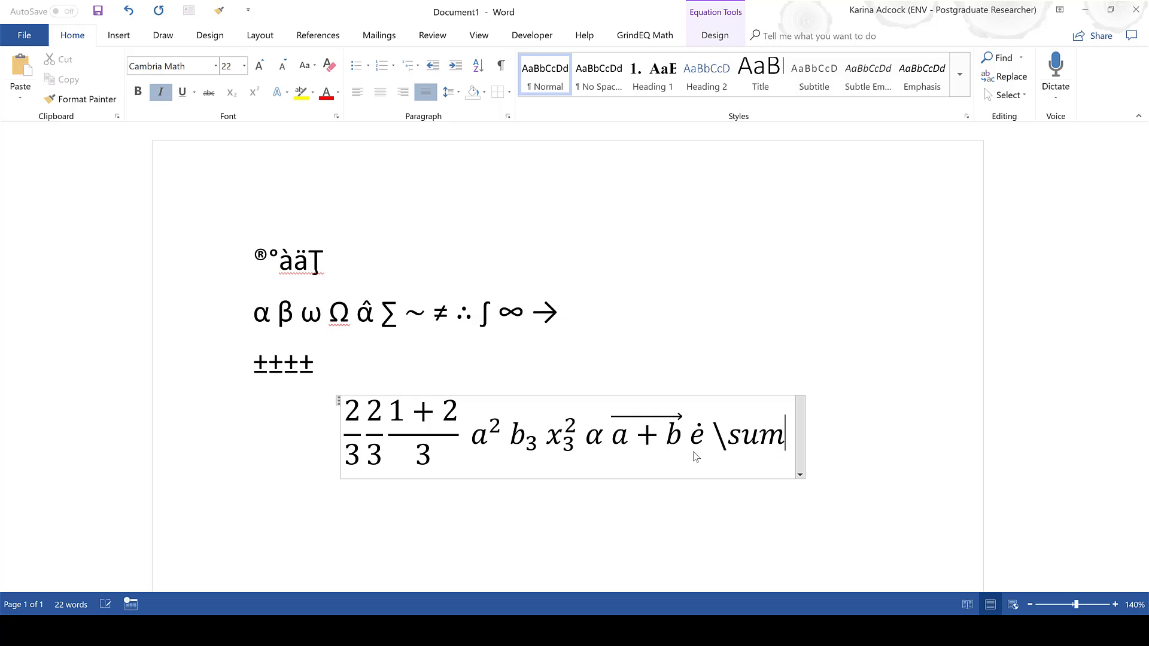
key("space")
key("space")
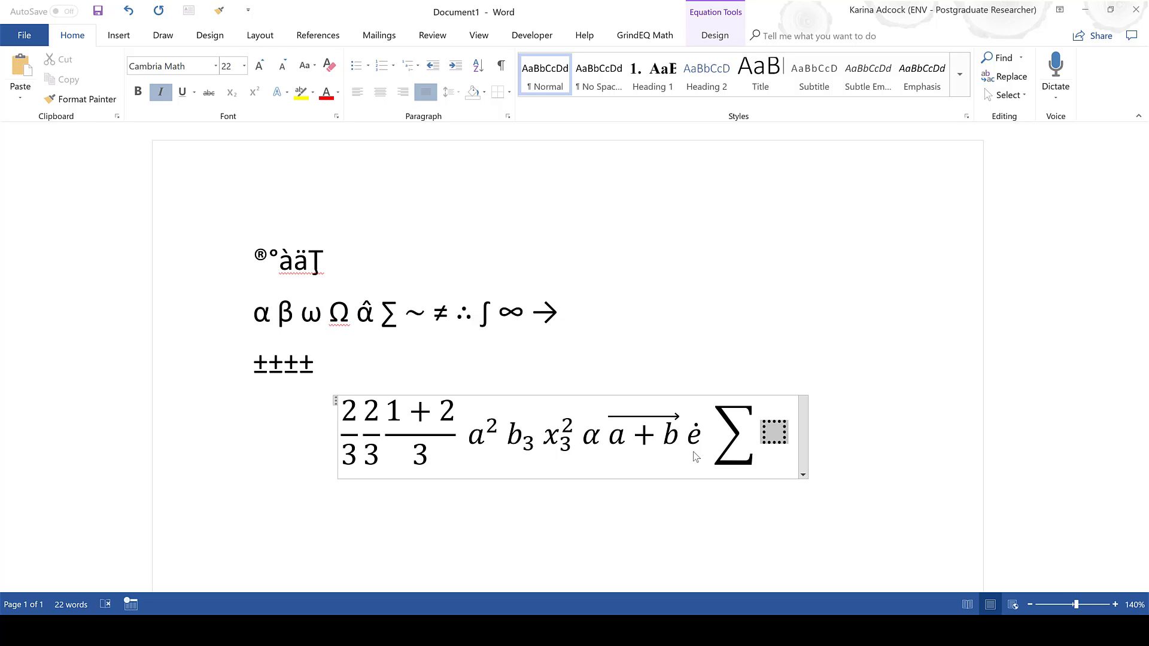
Fill the summation's placeholder with a square root of the fraction v/h using the \sqrt code, and place the cursor after it.
type("\\")
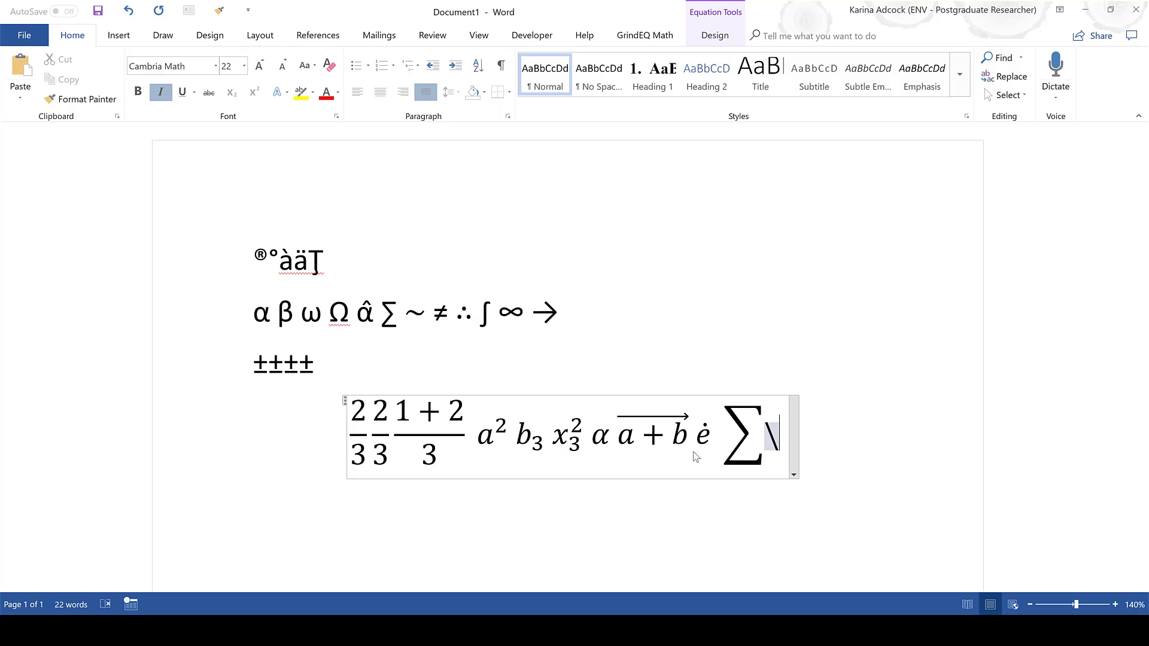
type("sqrt")
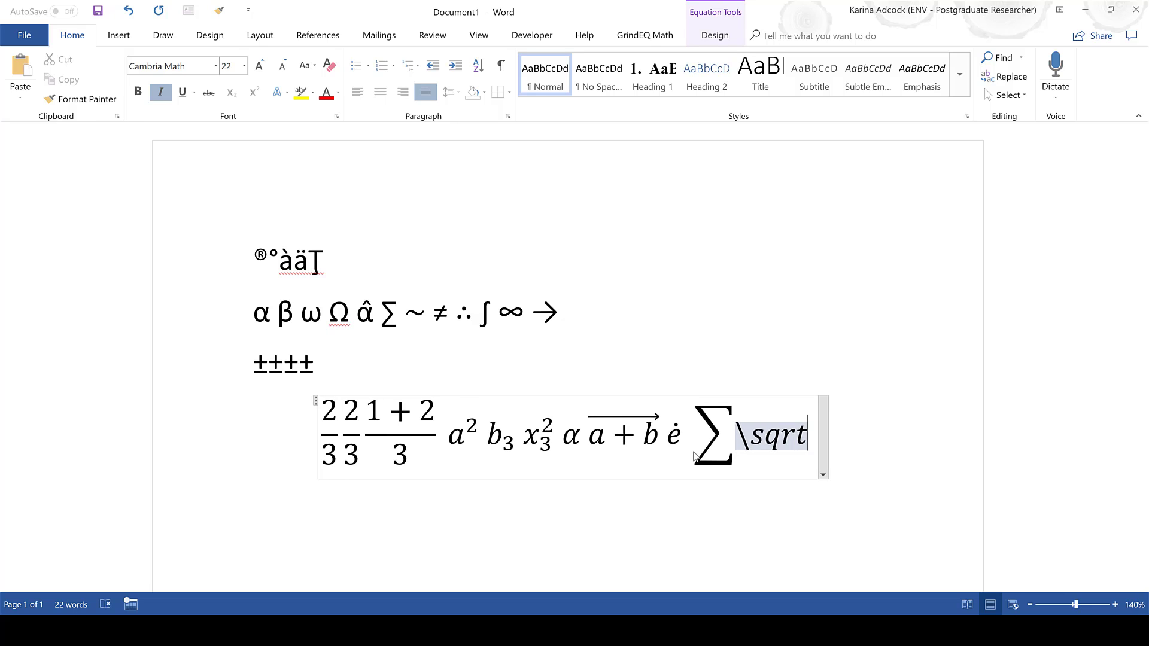
key("space")
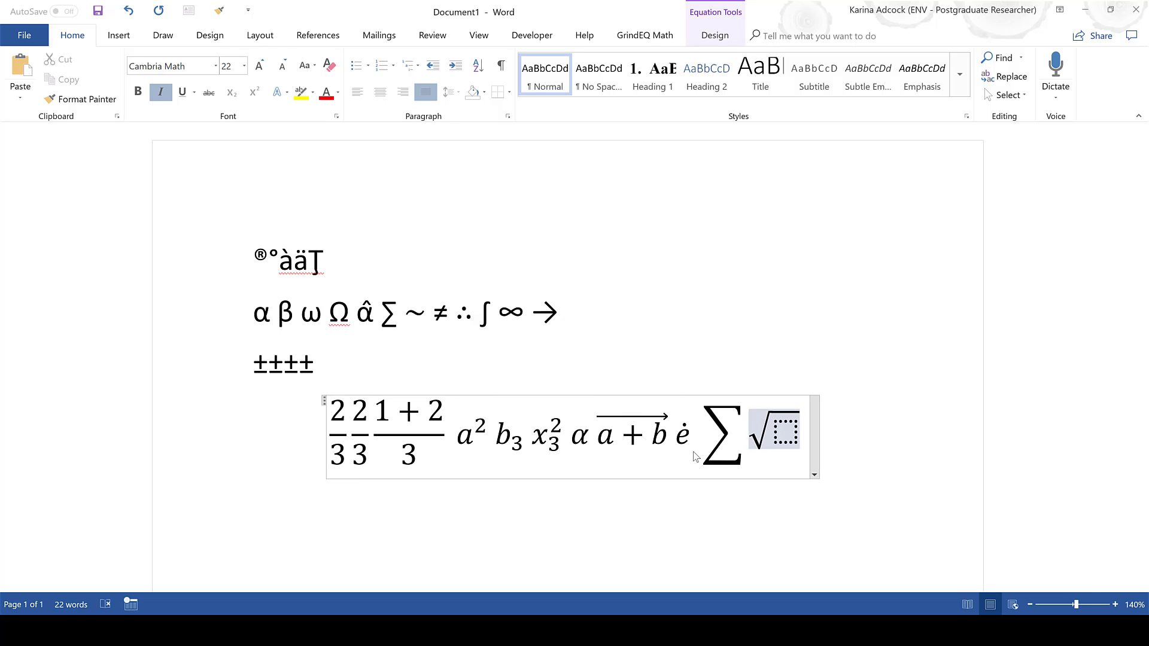
key("Left")
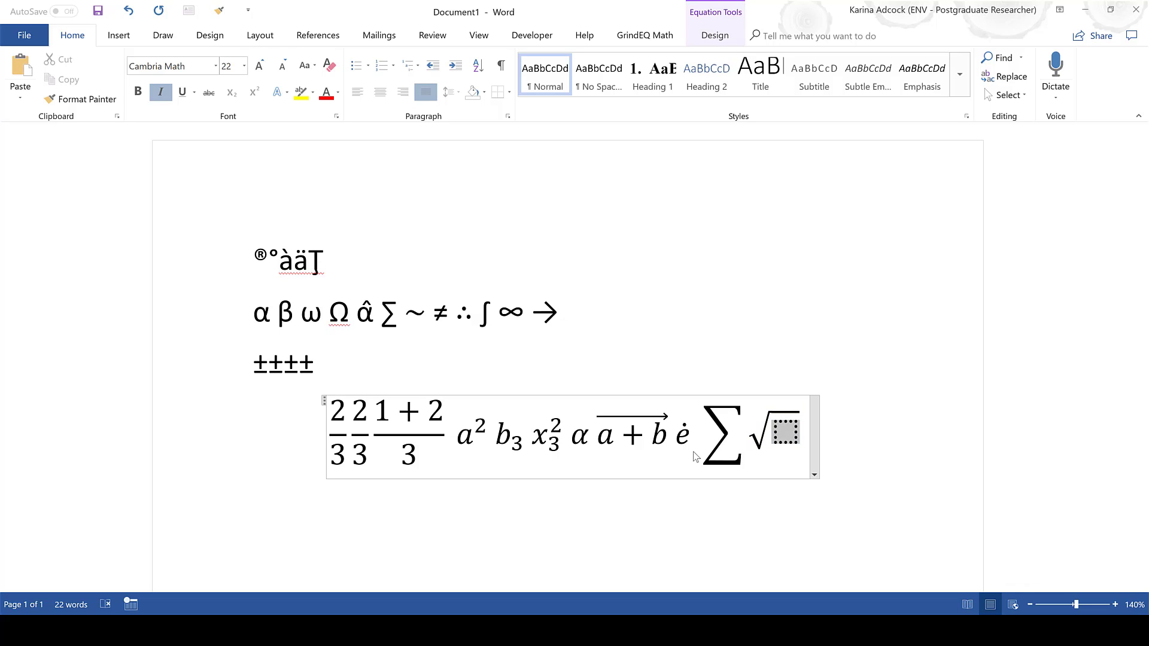
type("v/h")
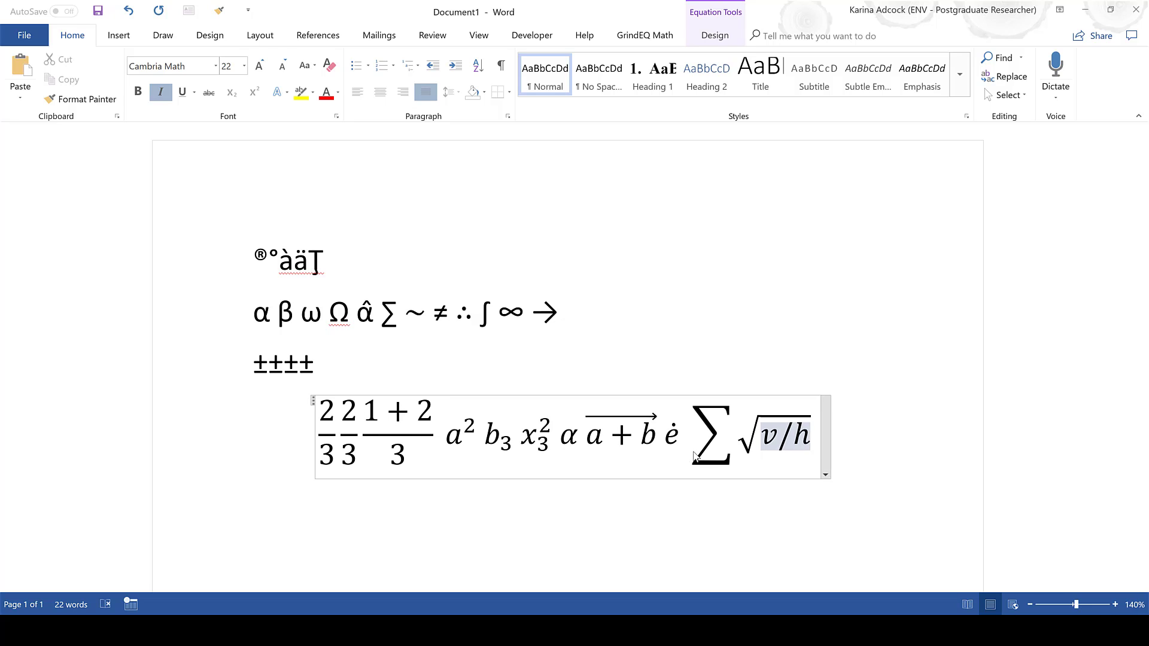
key("space")
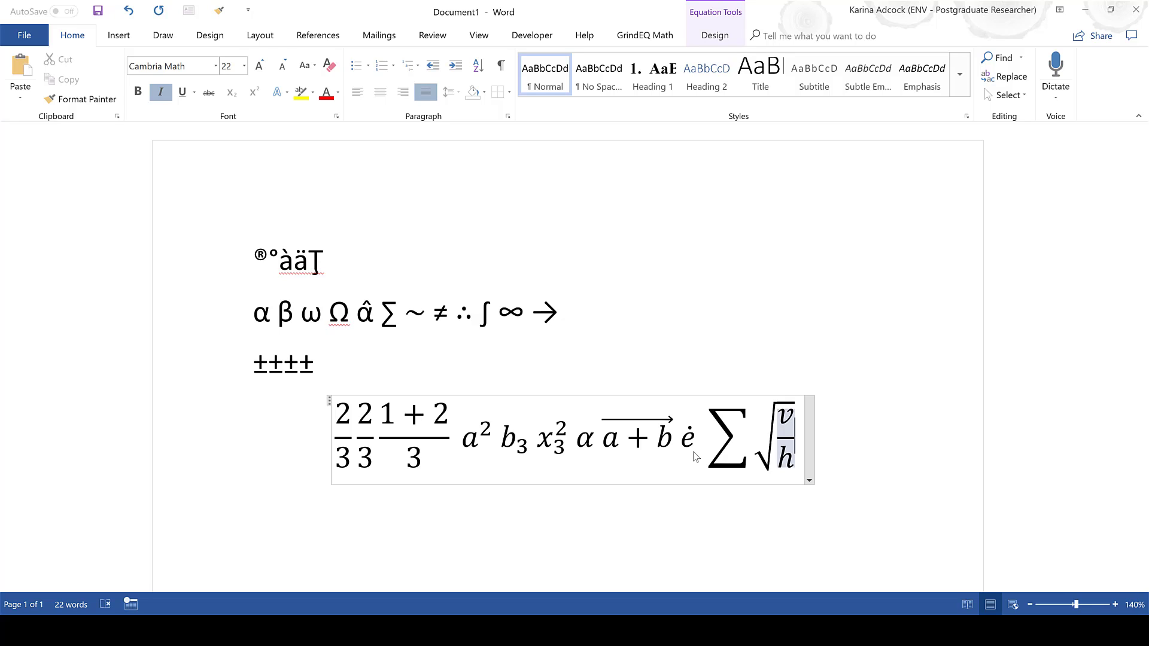
key("Right")
key("Right")
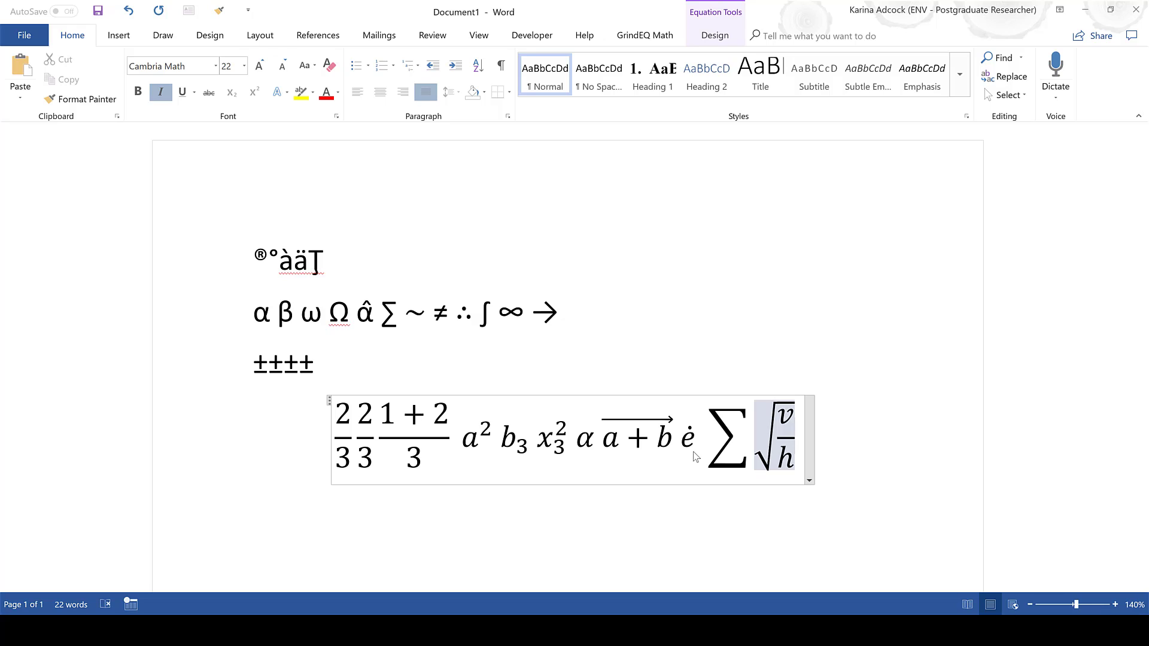
key("Right")
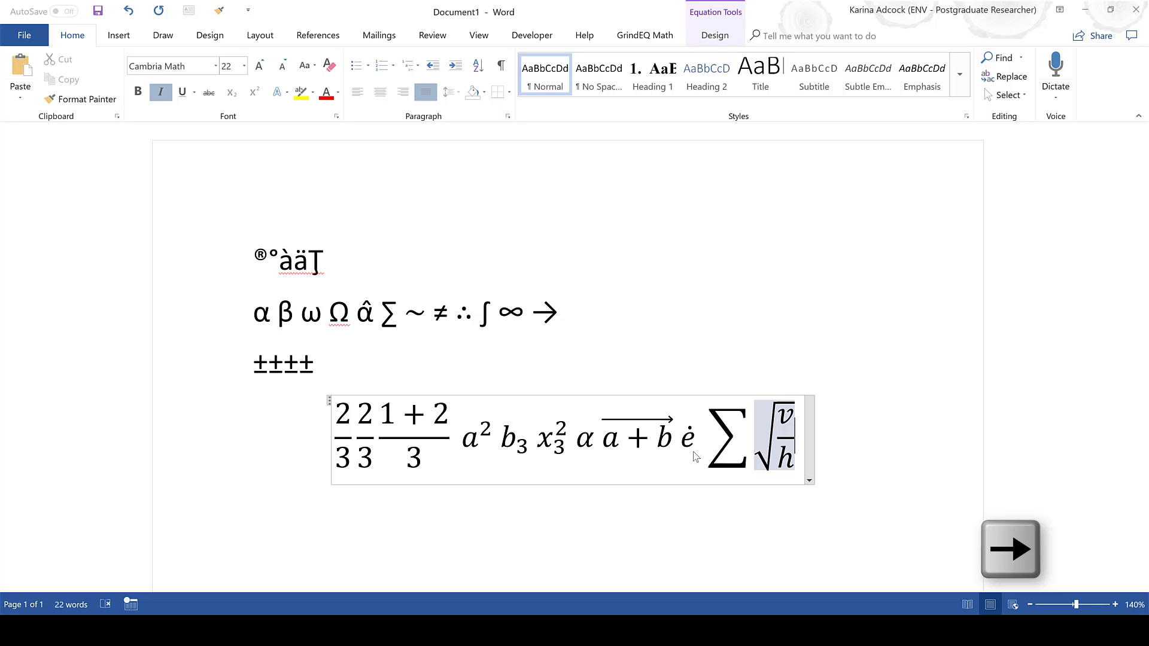
key("Right")
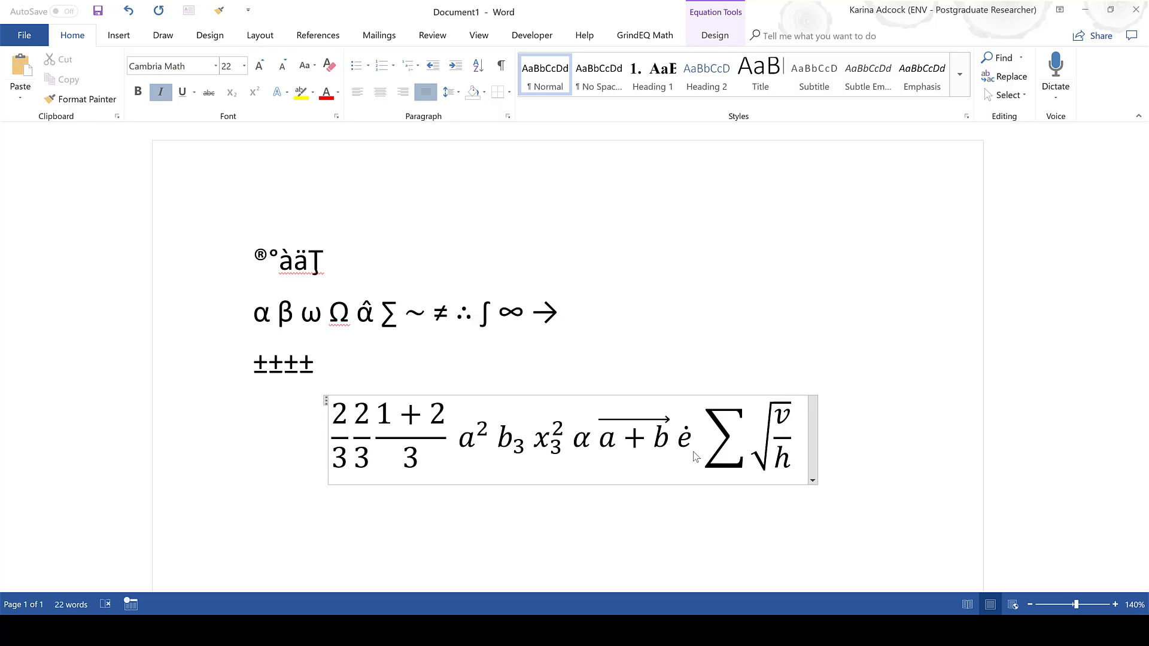
Add an integral of x with upper limit 2 and lower limit 3, using the \int code with ^2_3.
type("\\in")
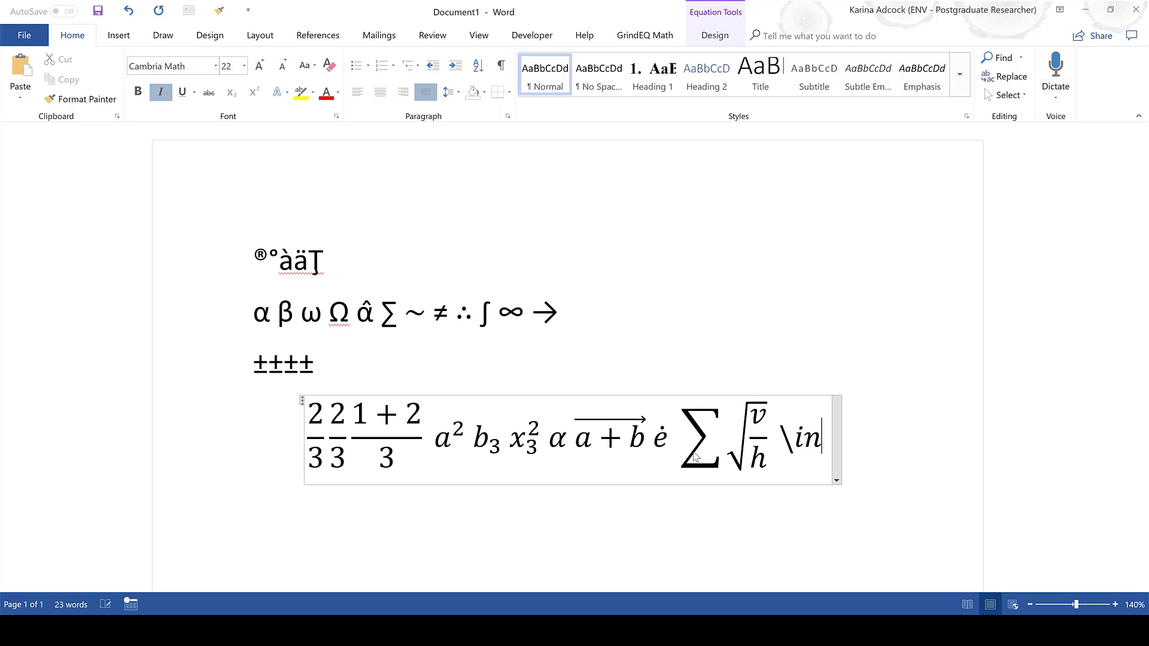
type("t")
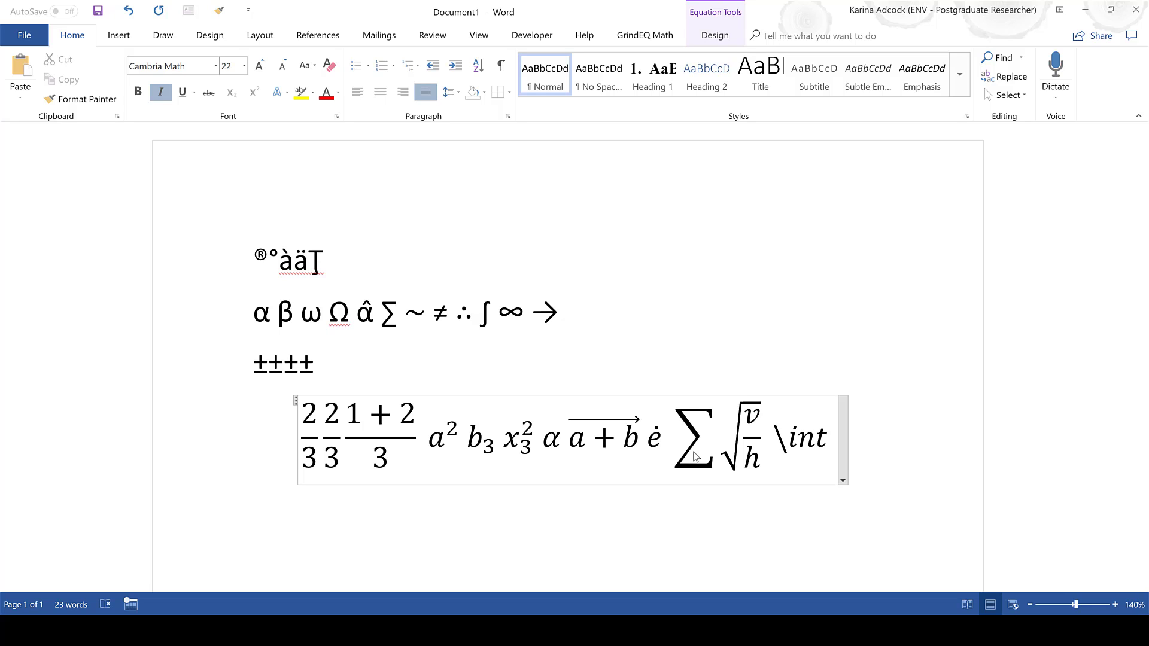
type(" ^2")
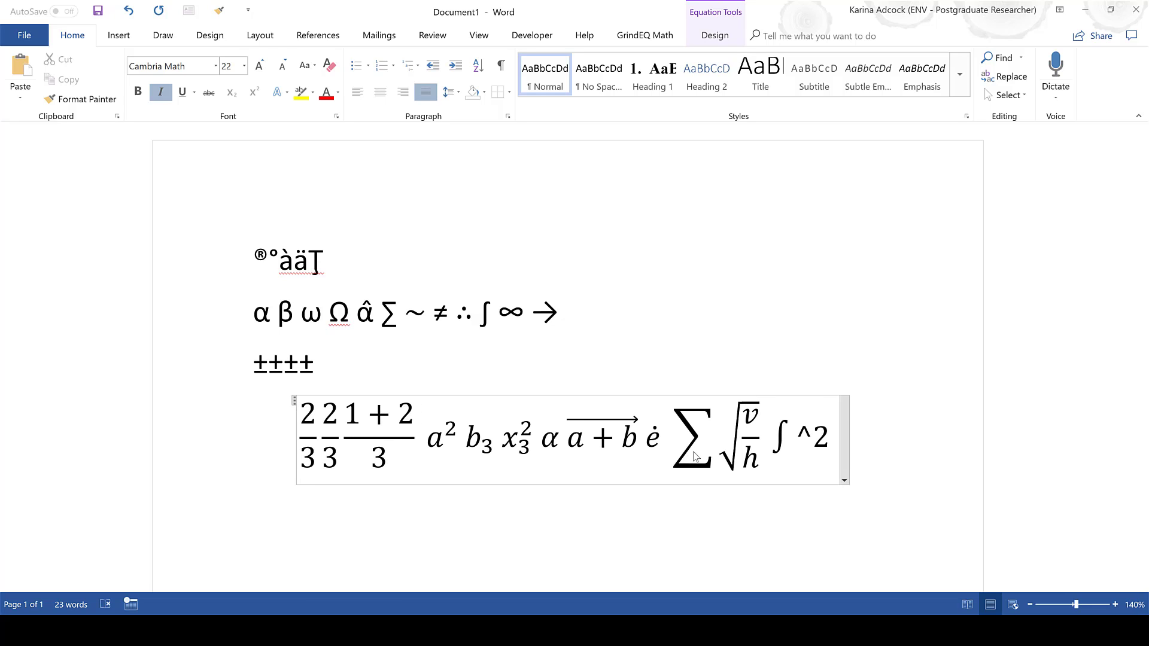
type("_3")
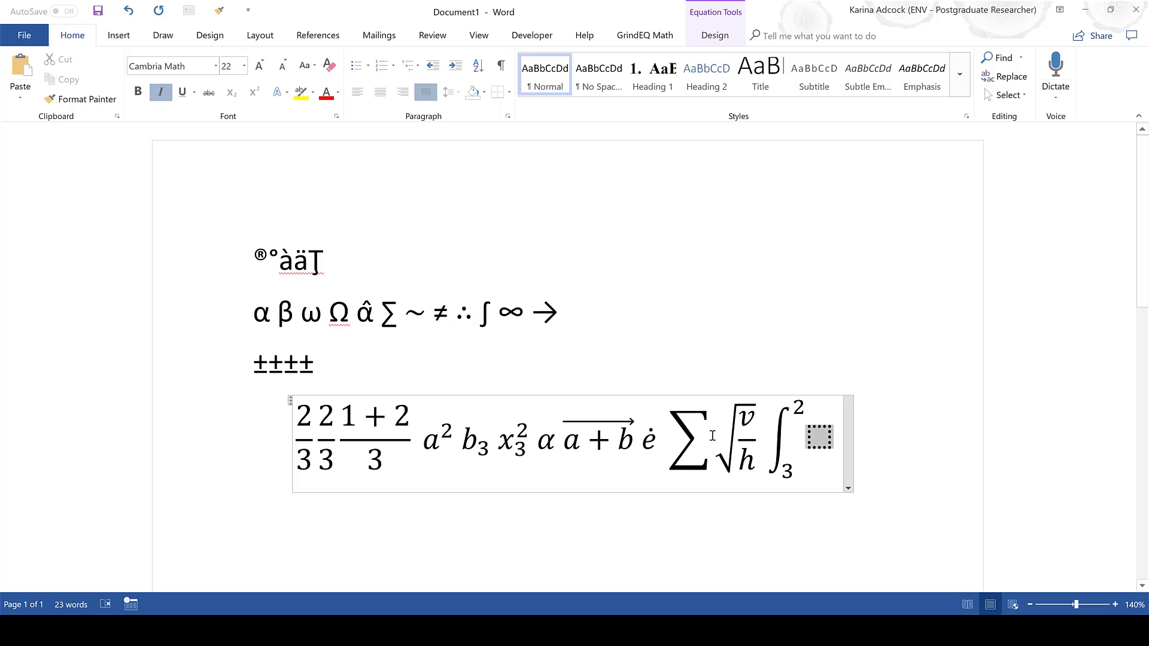
type("x")
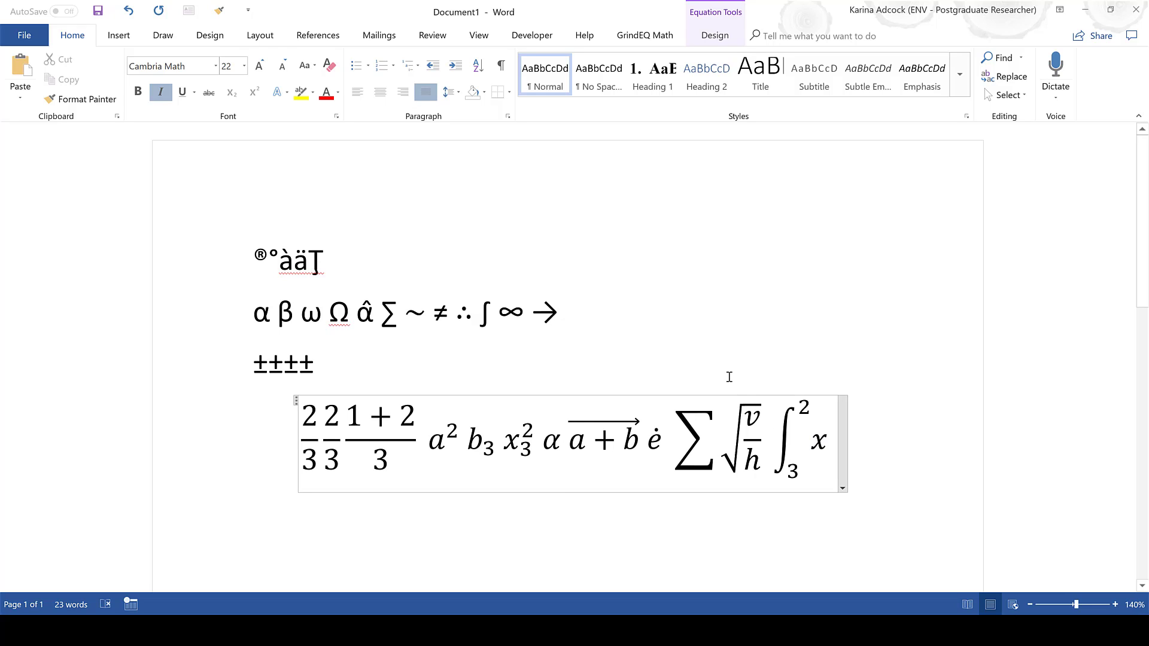
Save the whole equation to the Equations gallery as a new building block named testing.
left_click(842, 432)
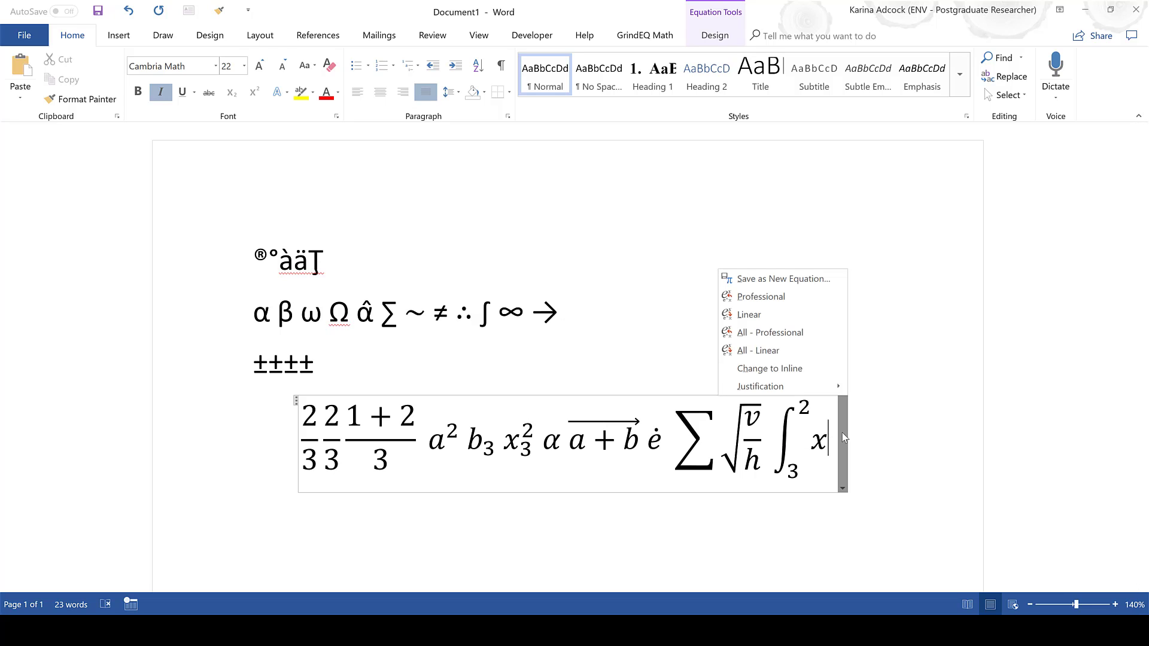
left_click(800, 278)
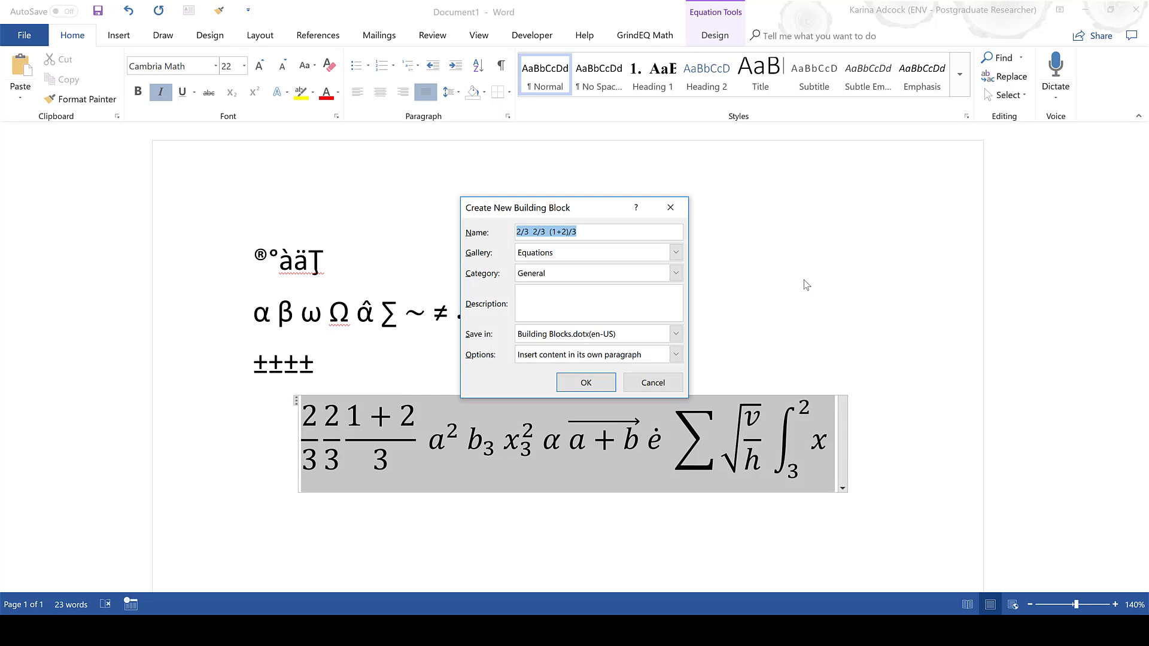
key("BackSpace")
type("testing")
left_click(586, 382)
Insert the saved testing equation from the equation gallery on a new line below the original equation.
left_click(886, 457)
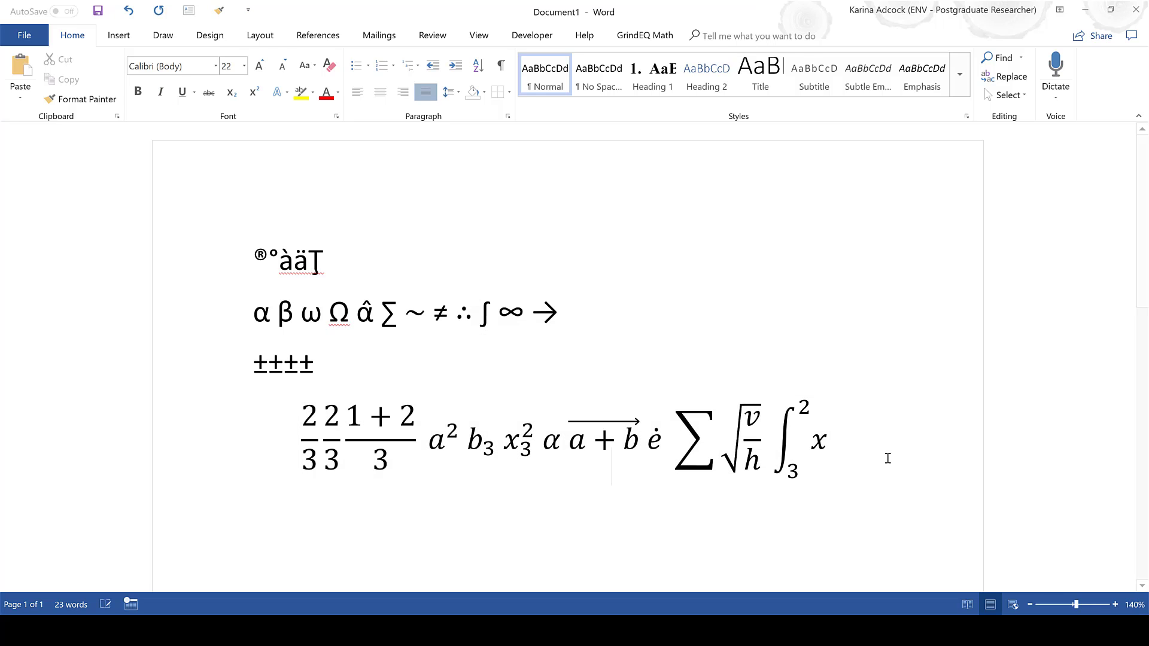
key("Return")
left_click(118, 35)
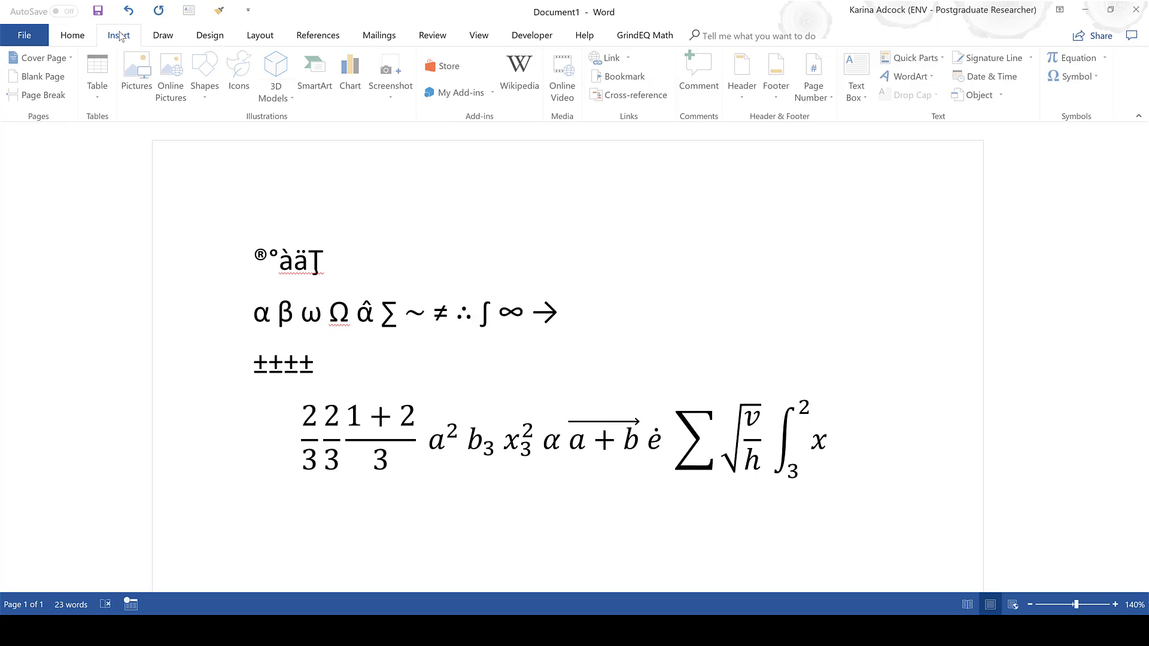
left_click(1106, 58)
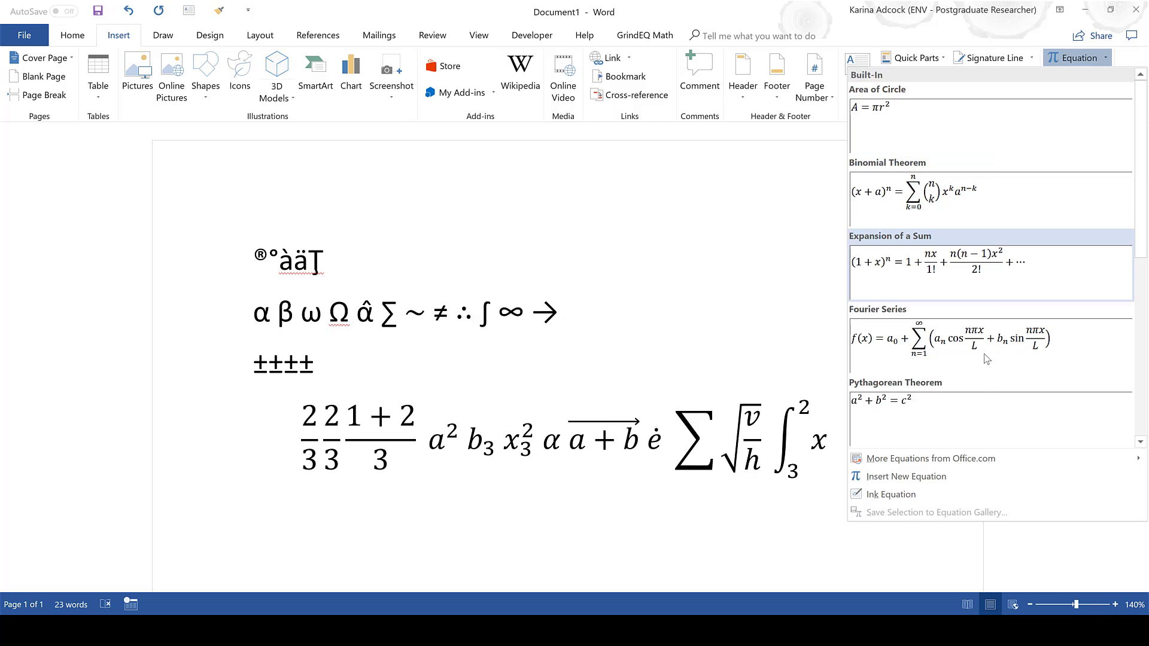
scroll(1139, 136, "down", 5)
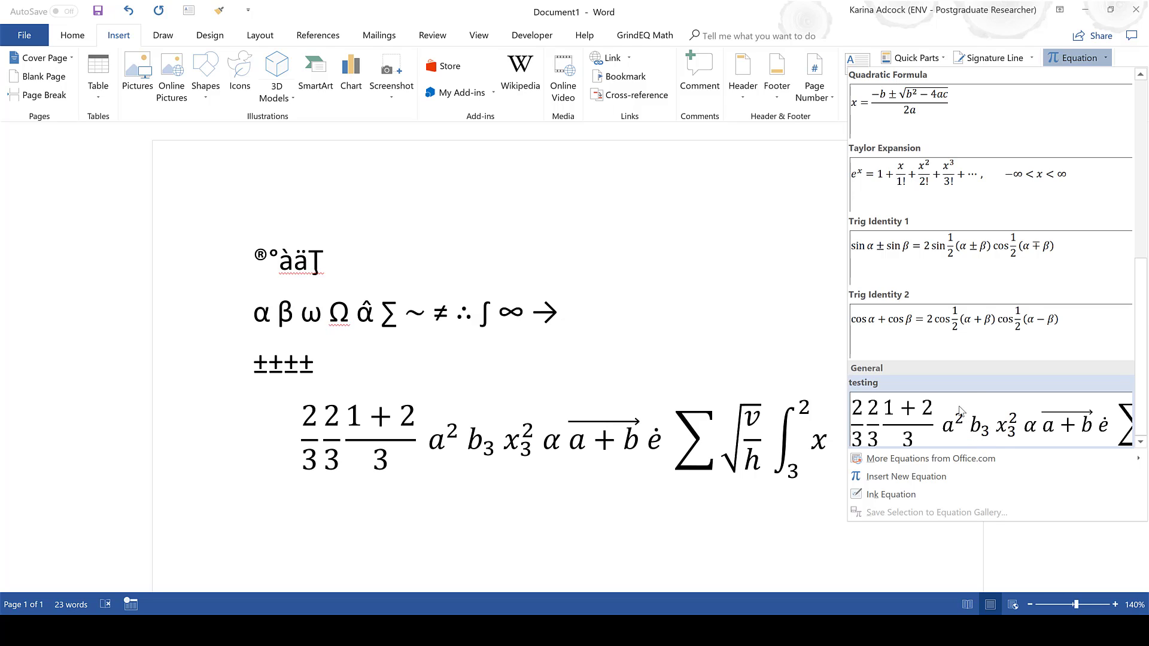
left_click(960, 410)
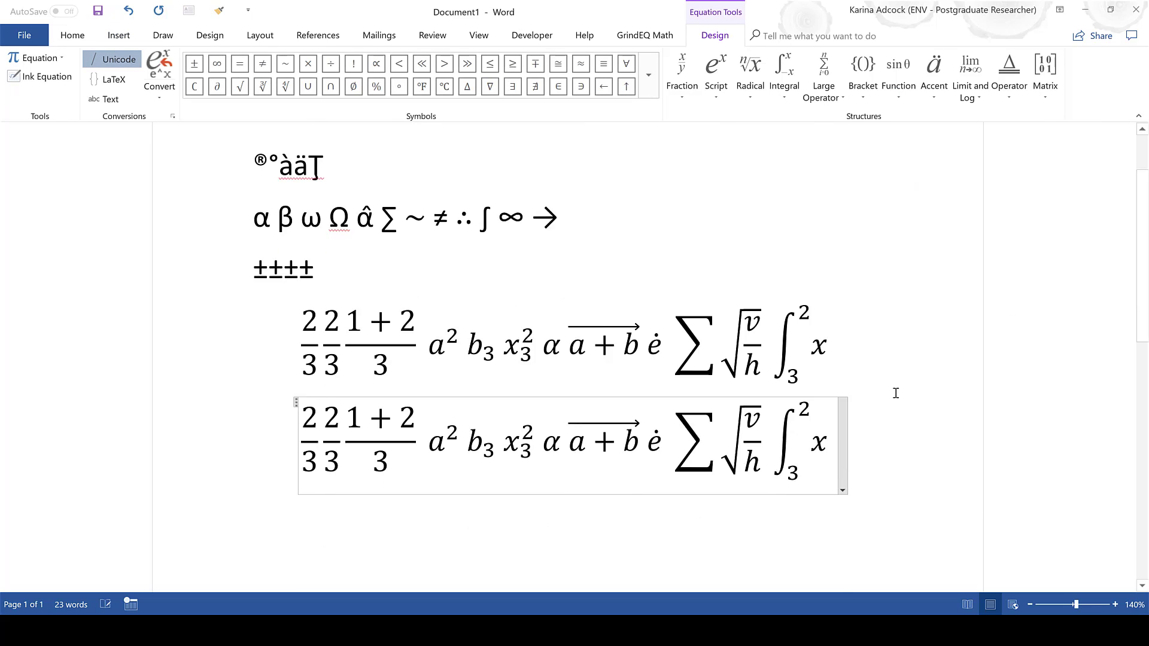
Start a new line below the second equation, try an empty equation on it, and undo that equation.
scroll(892, 383, "down", 3)
left_click(882, 367)
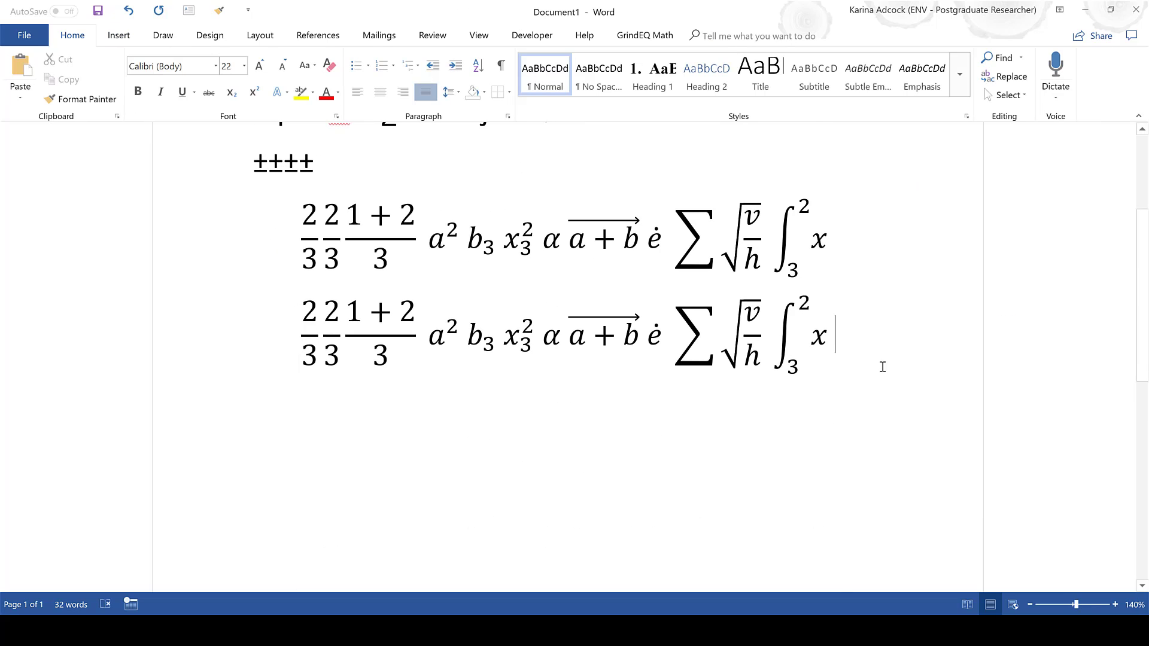
key("Return")
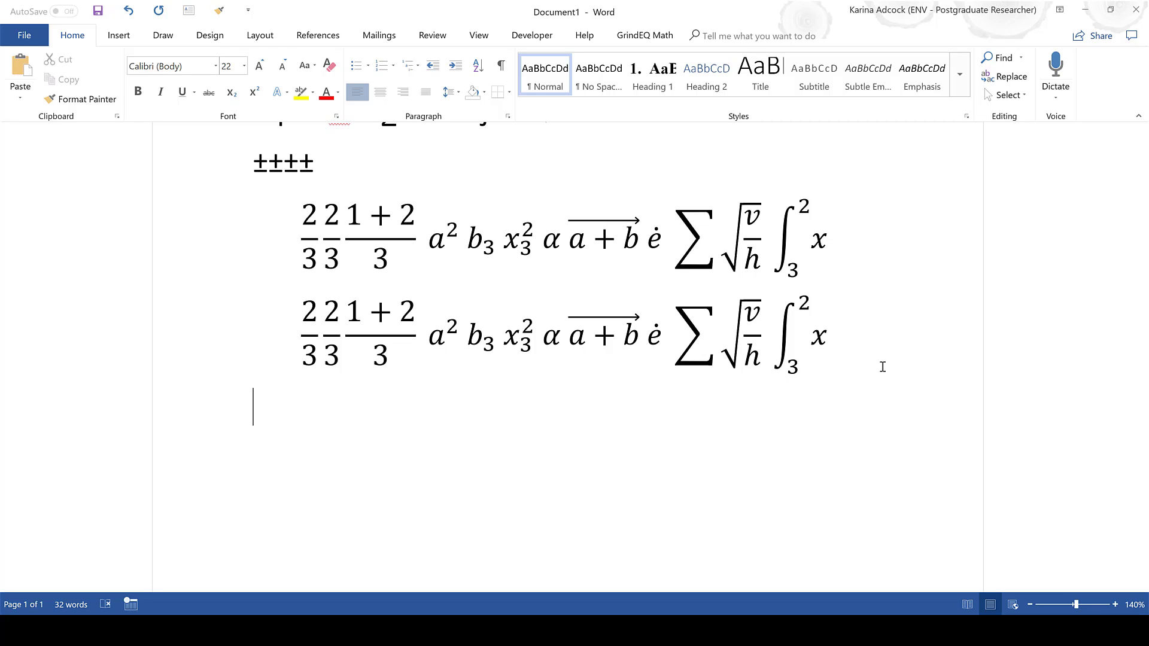
key("alt+equal")
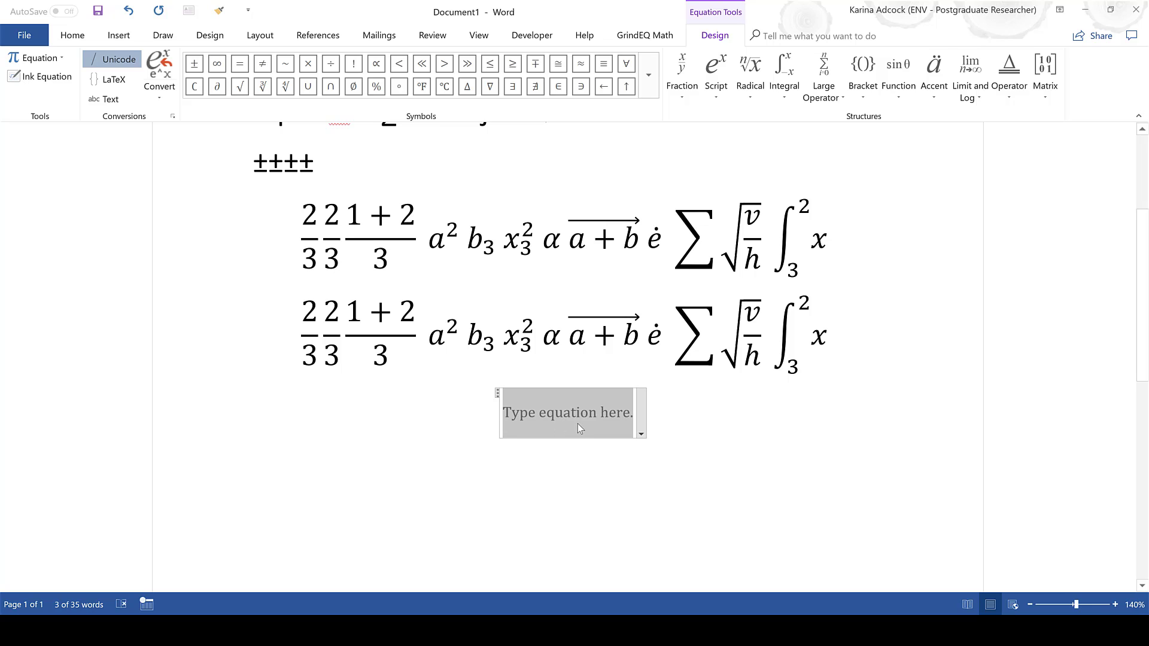
key("ctrl+z")
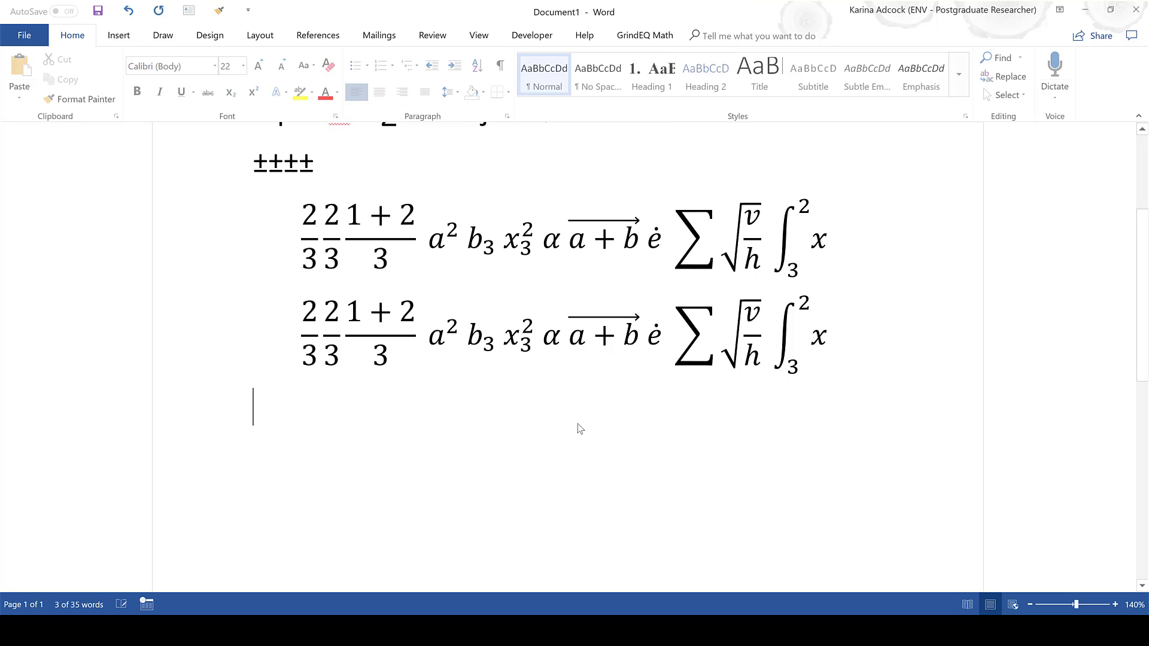
Write "If" as normal text on the new line, followed by an inline equation reading x^2 = 36.
type("If")
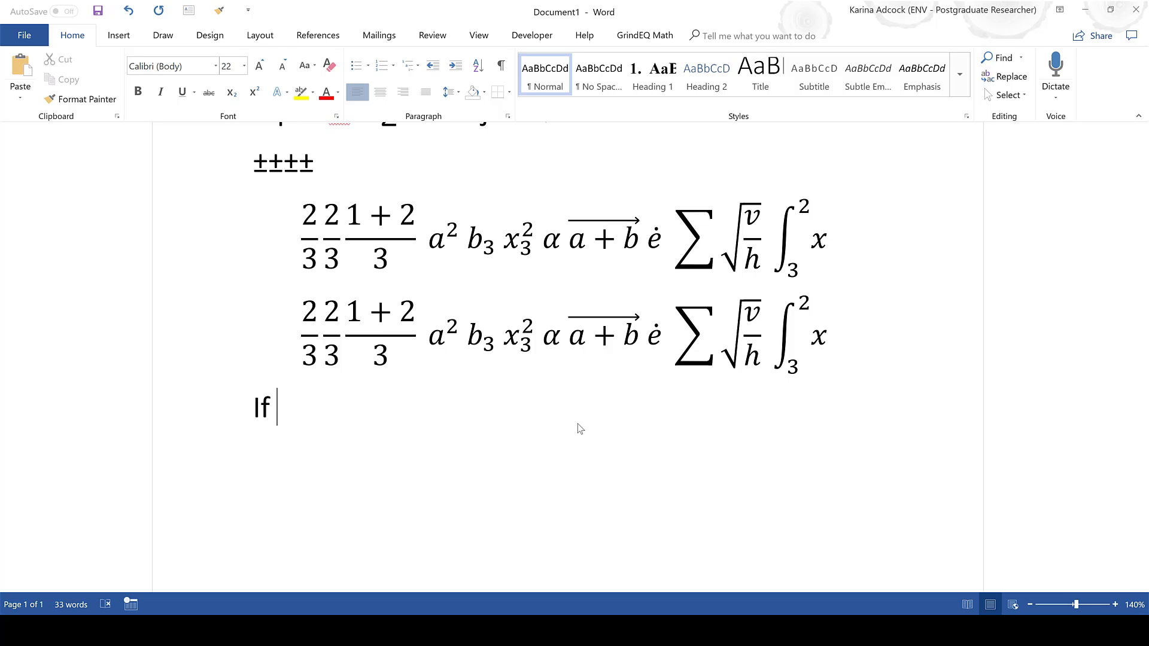
key("alt+equal")
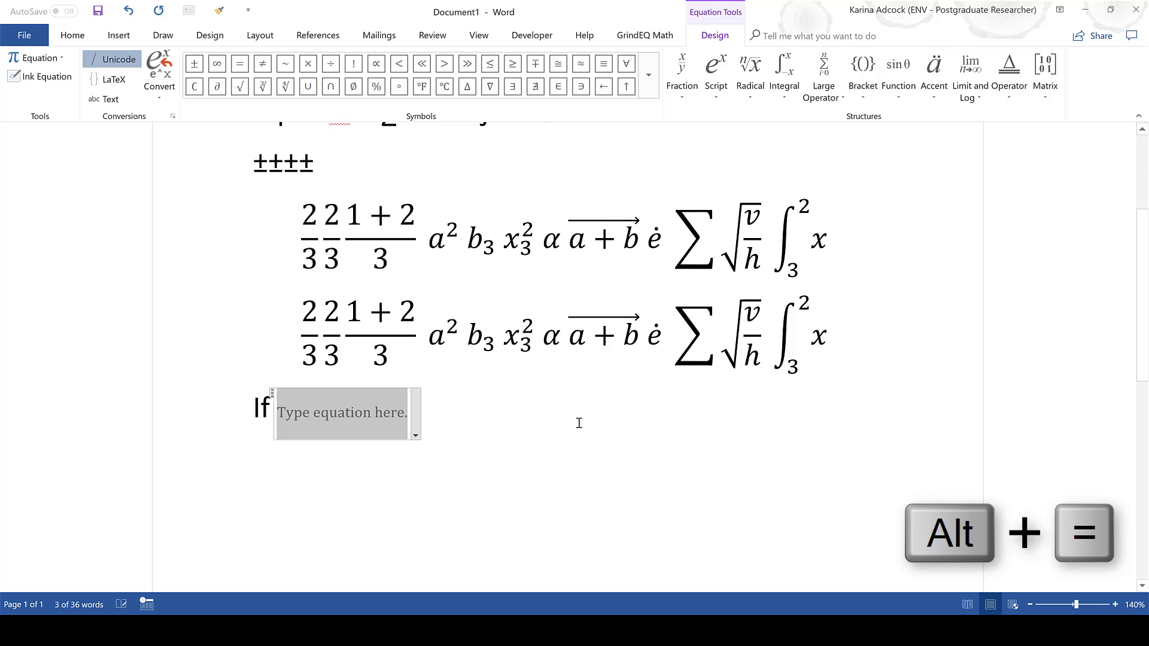
type("x")
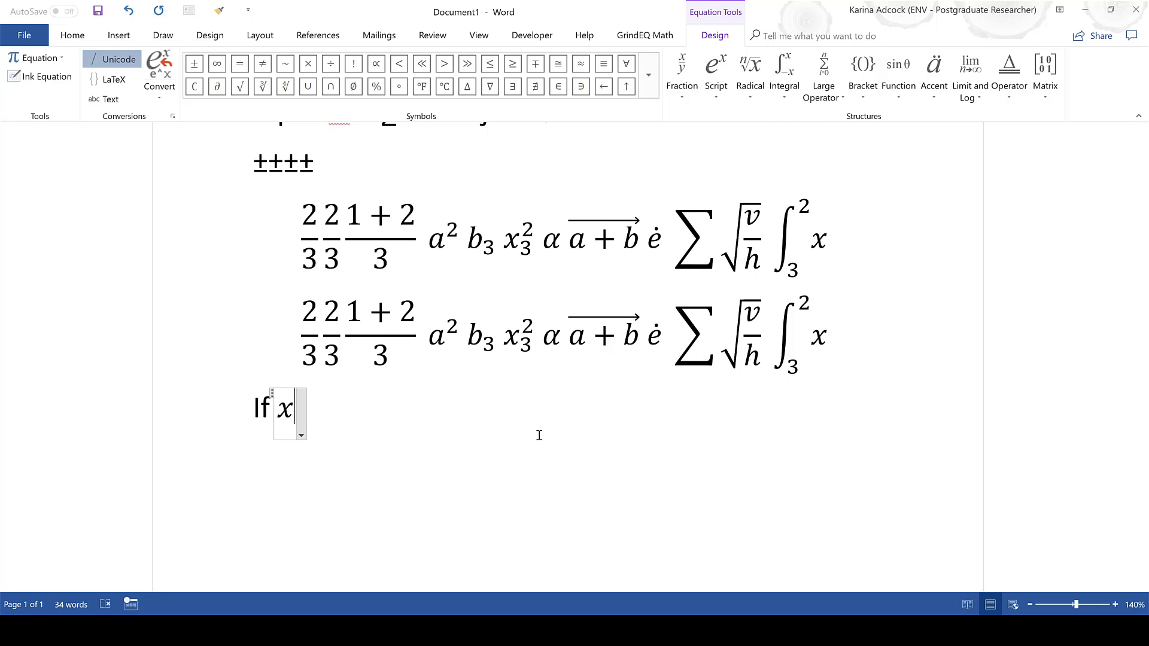
type("^2 ")
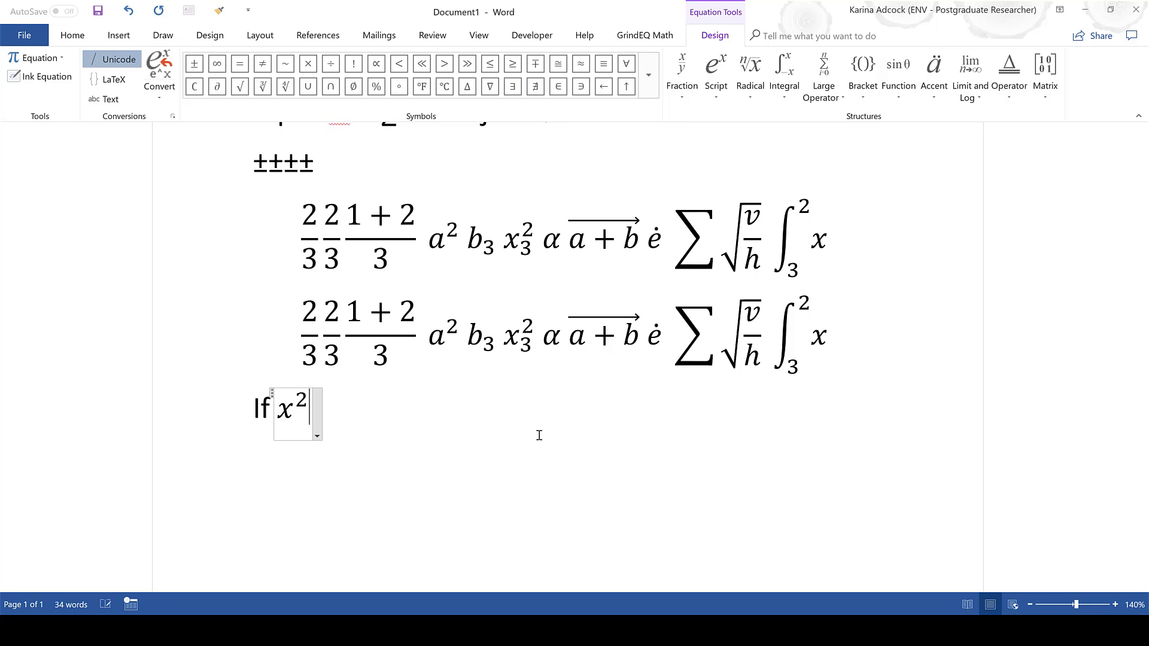
type("= 36")
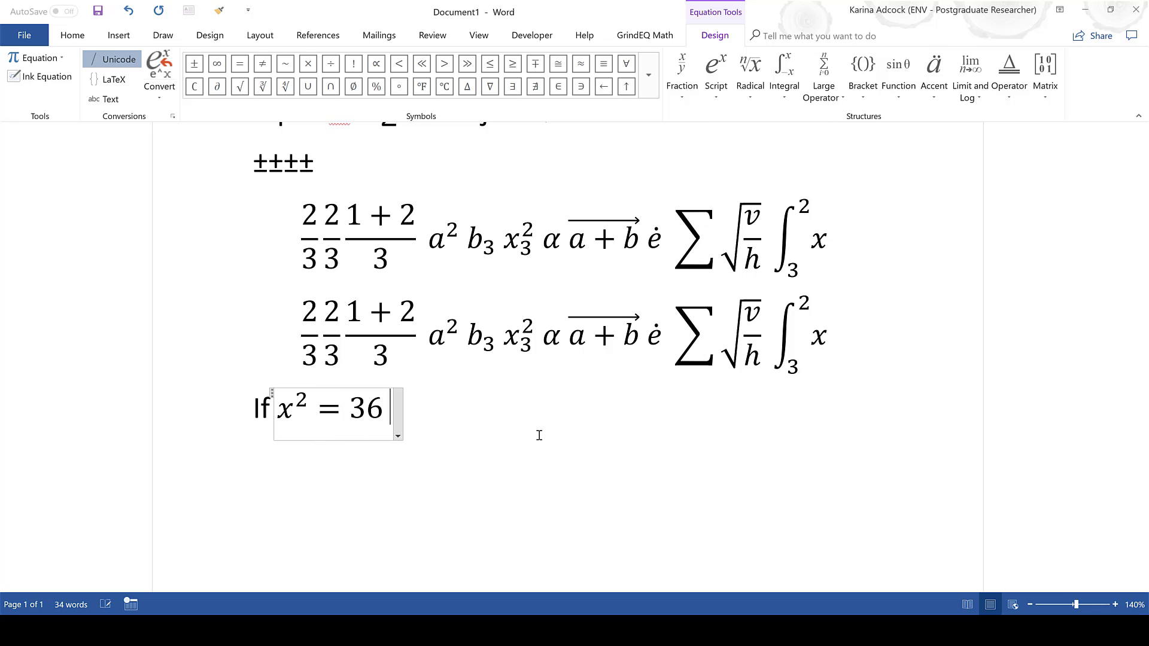
Continue inside the inline equation with "then solve 3x + 5".
type(" then solve ")
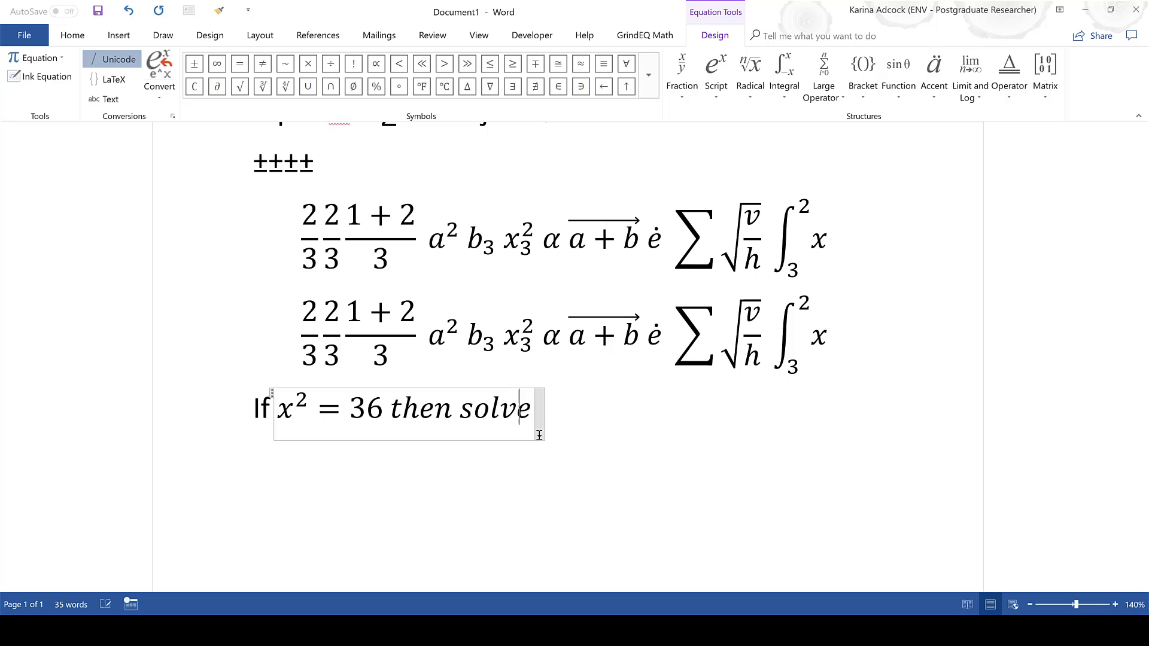
type("3x ")
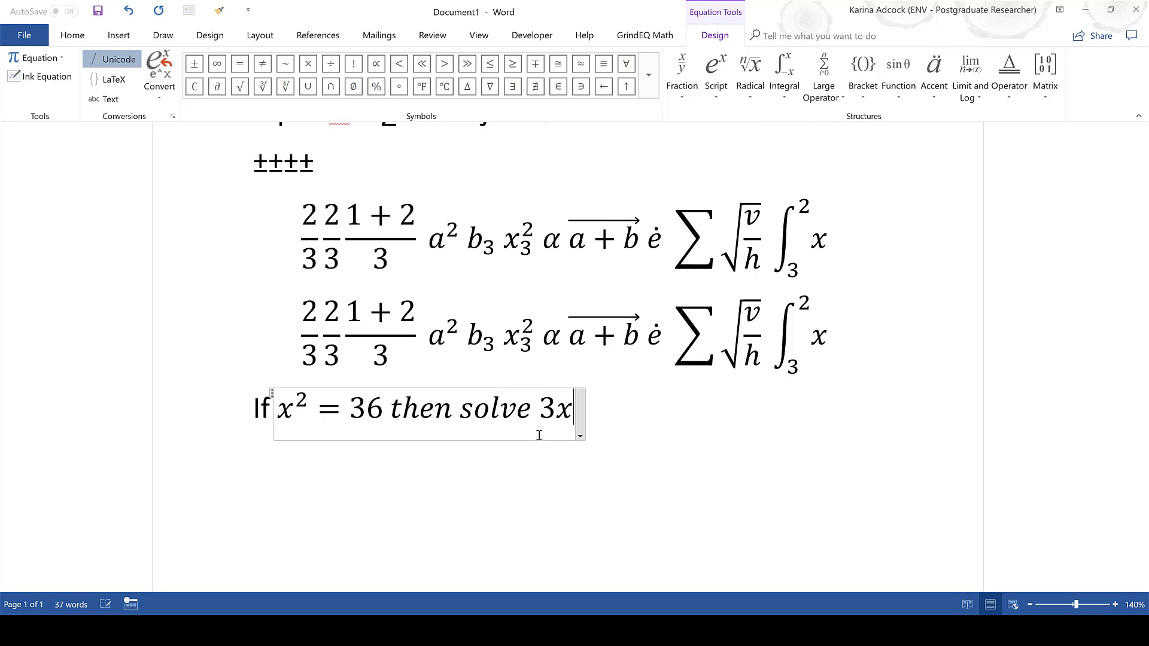
type("+ 5")
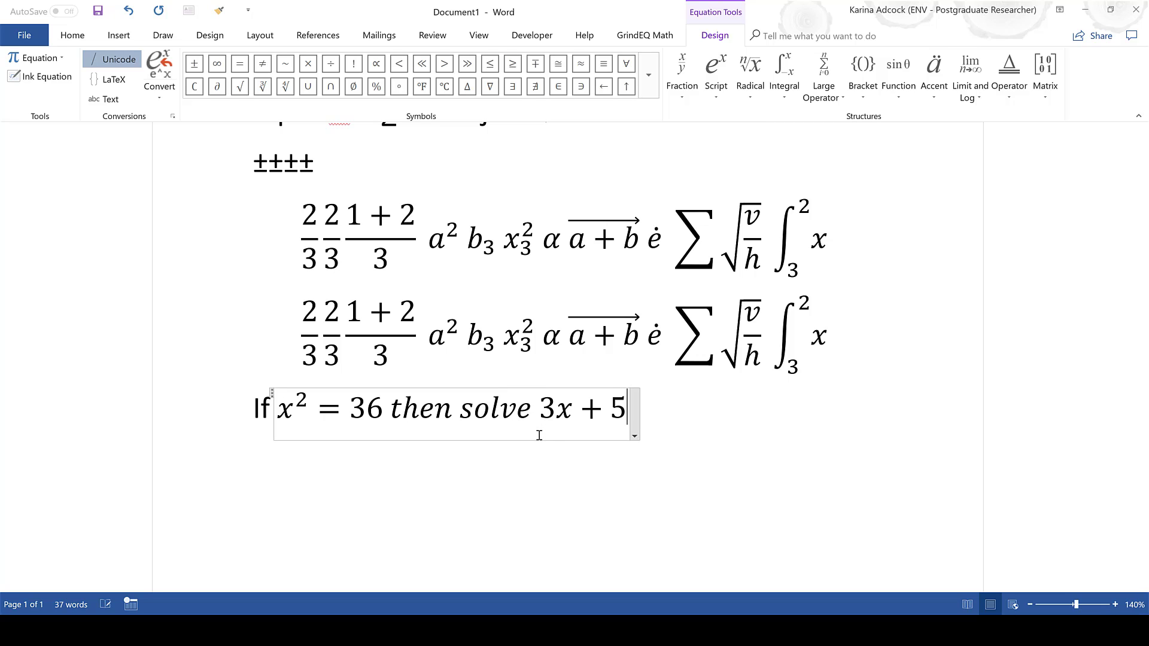
Try the equation text format on "then solve" in the inline equation, and instead convert those words to normal document text.
left_click_drag(395, 411, 517, 411)
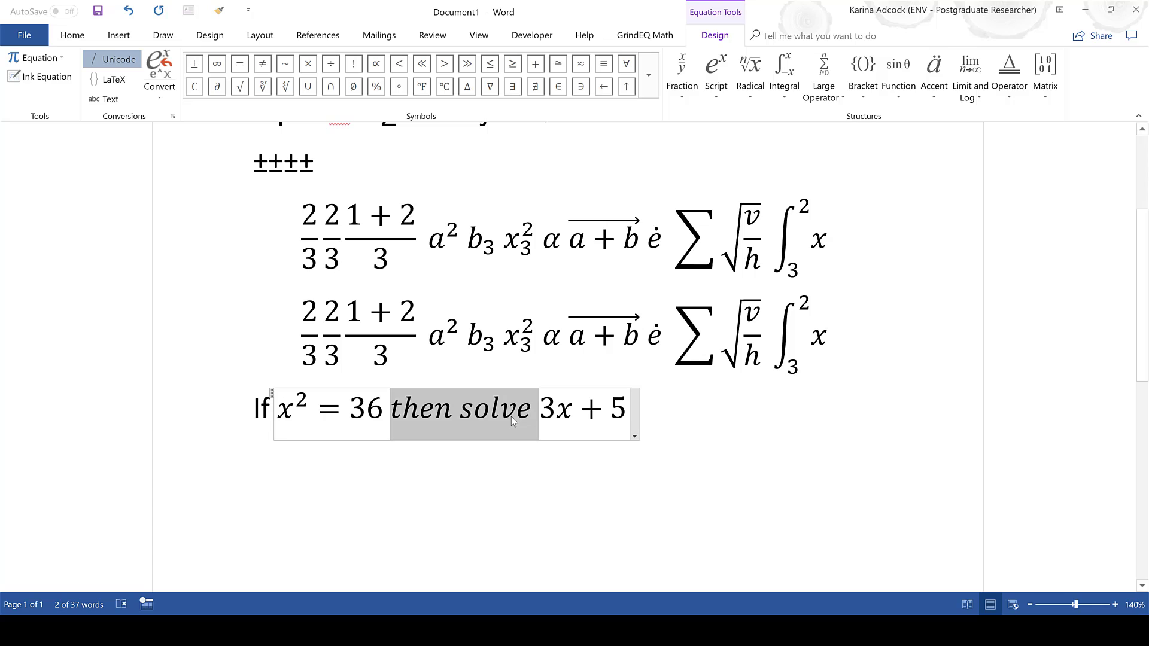
left_click(111, 100)
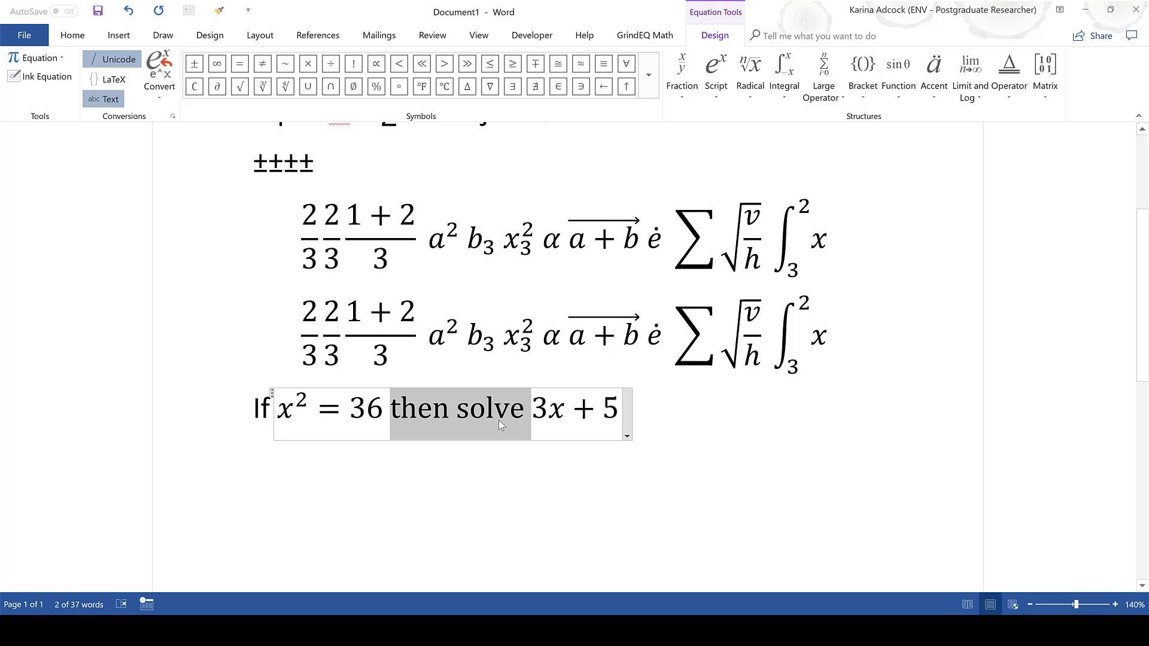
left_click(90, 102)
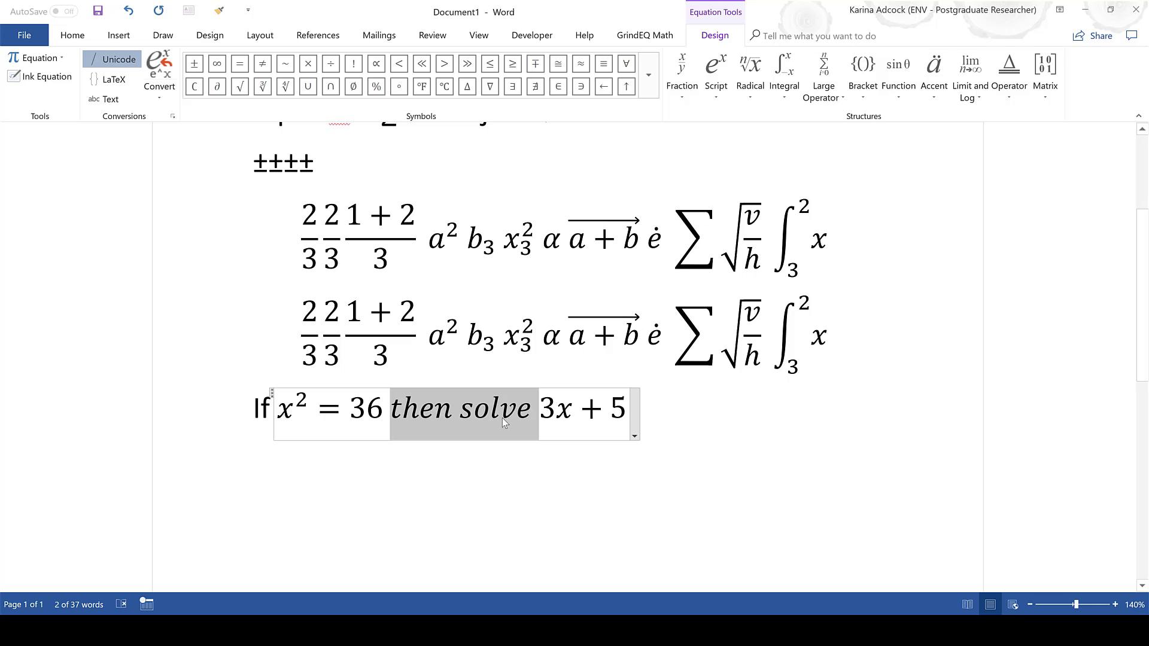
key("alt+equal")
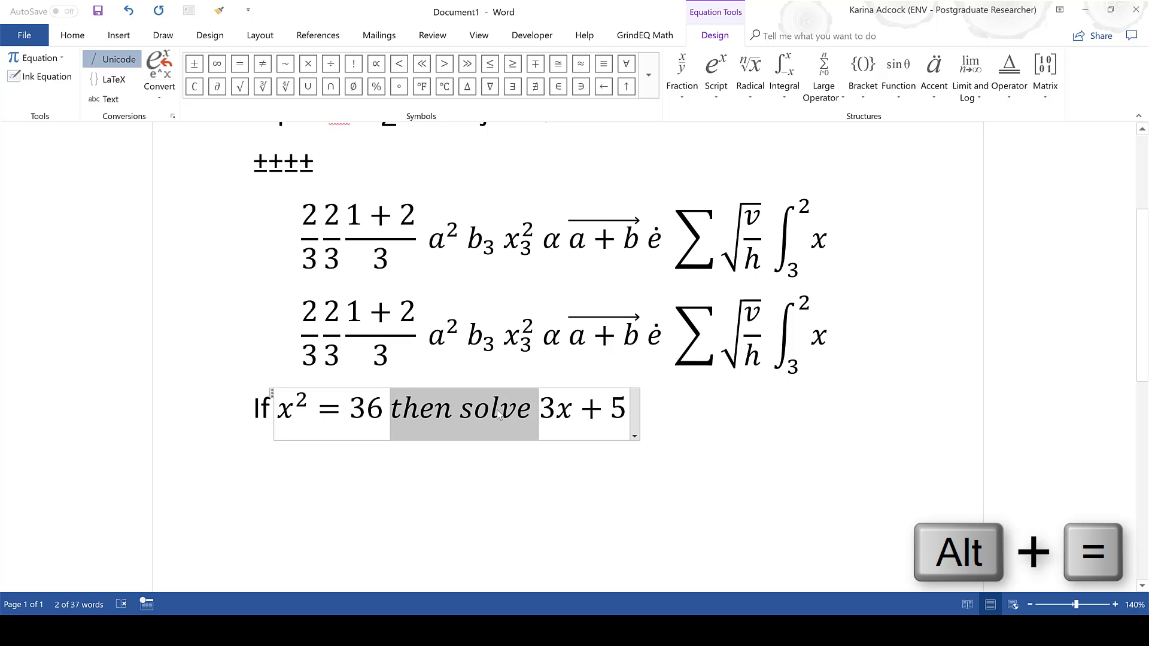
left_click(461, 419)
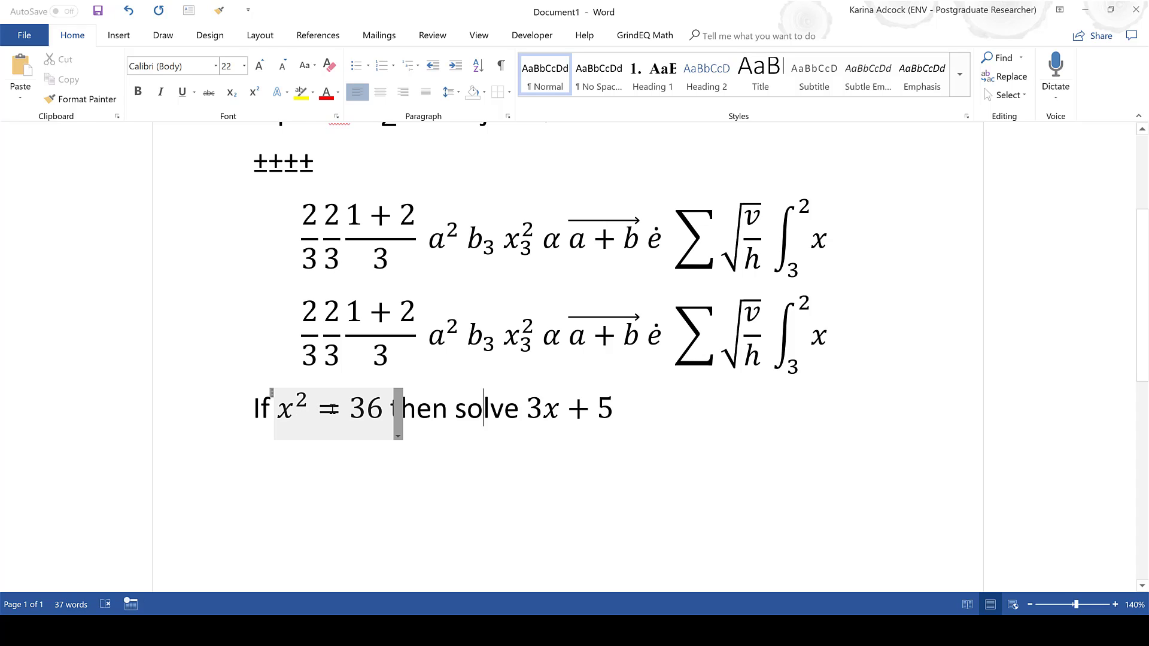
Start a new line below the "If x^2 = 36 then solve 3x + 5" sentence and insert an empty equation on it.
key("Right")
key("Right")
key("Right")
key("Right")
key("Right")
key("Right")
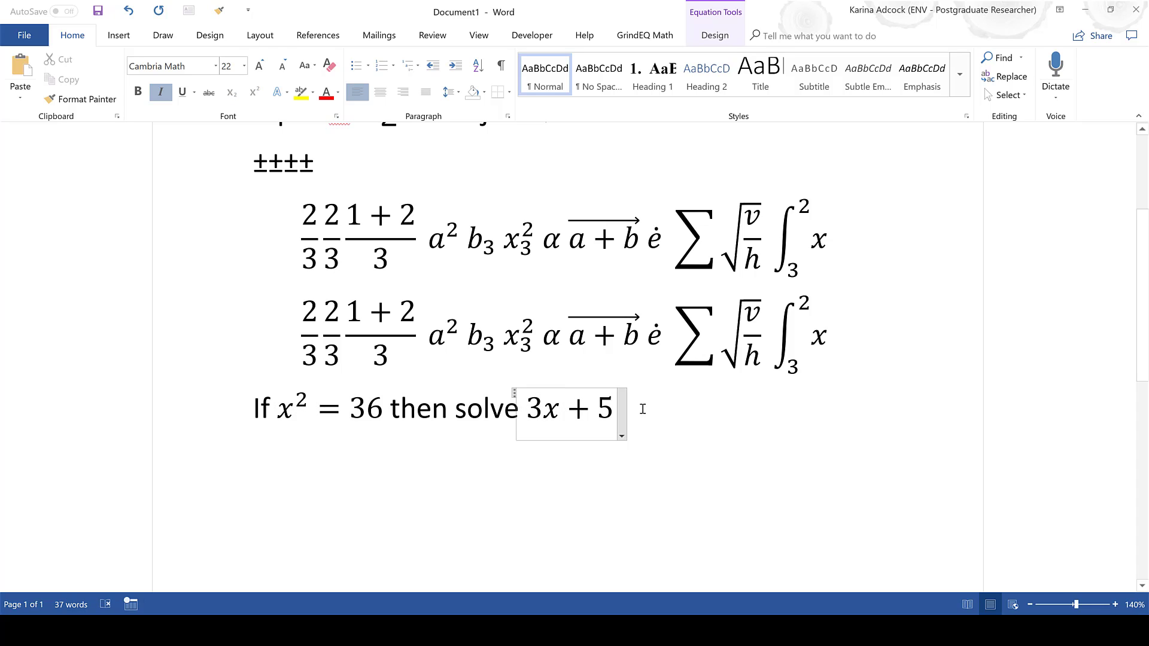
key("Right")
key("Right")
key("Right")
key("Return")
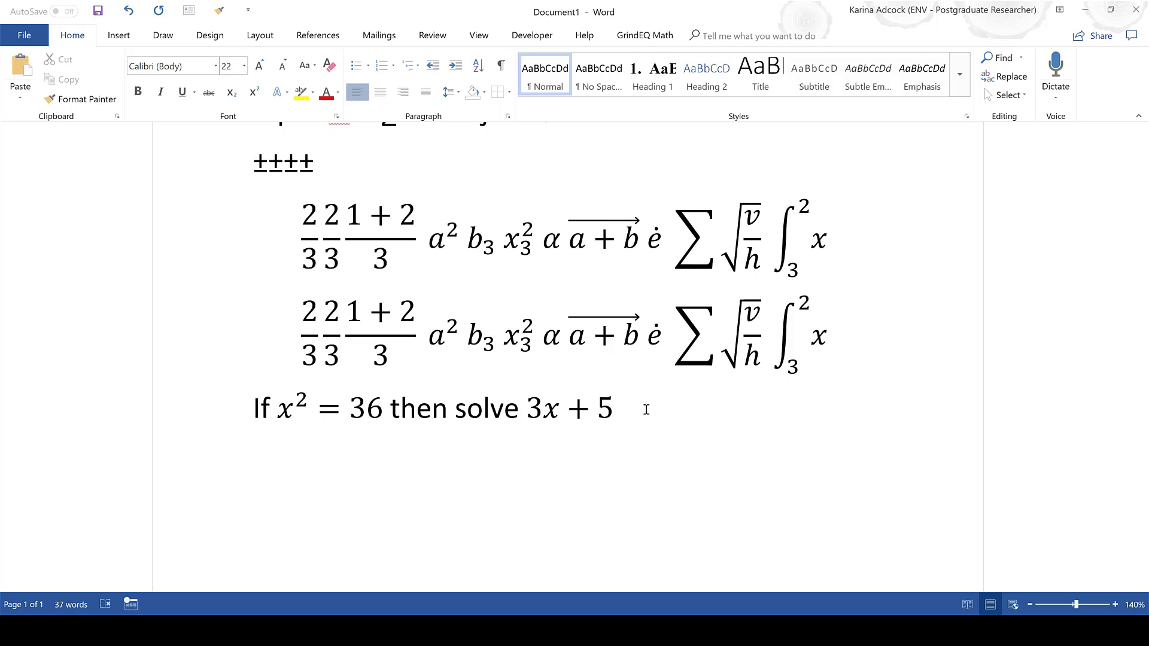
key("alt+equal")
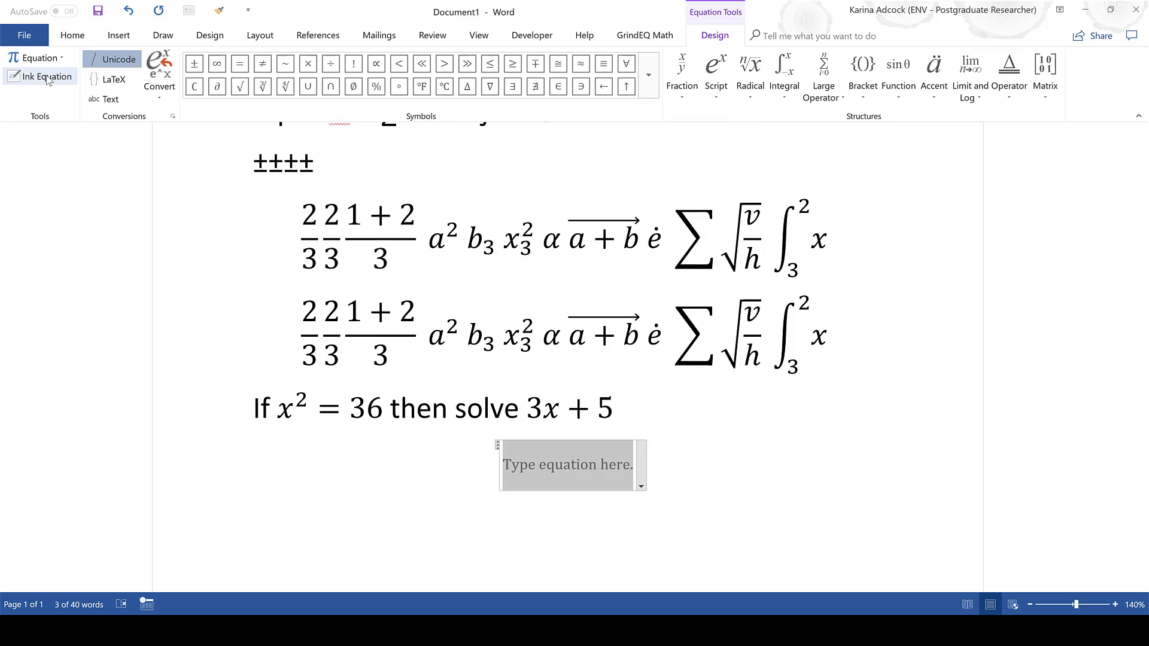
Handwrite x^2 with Ink Equation and insert it into the empty equation.
left_click(47, 80)
left_click_drag(694, 378, 896, 501)
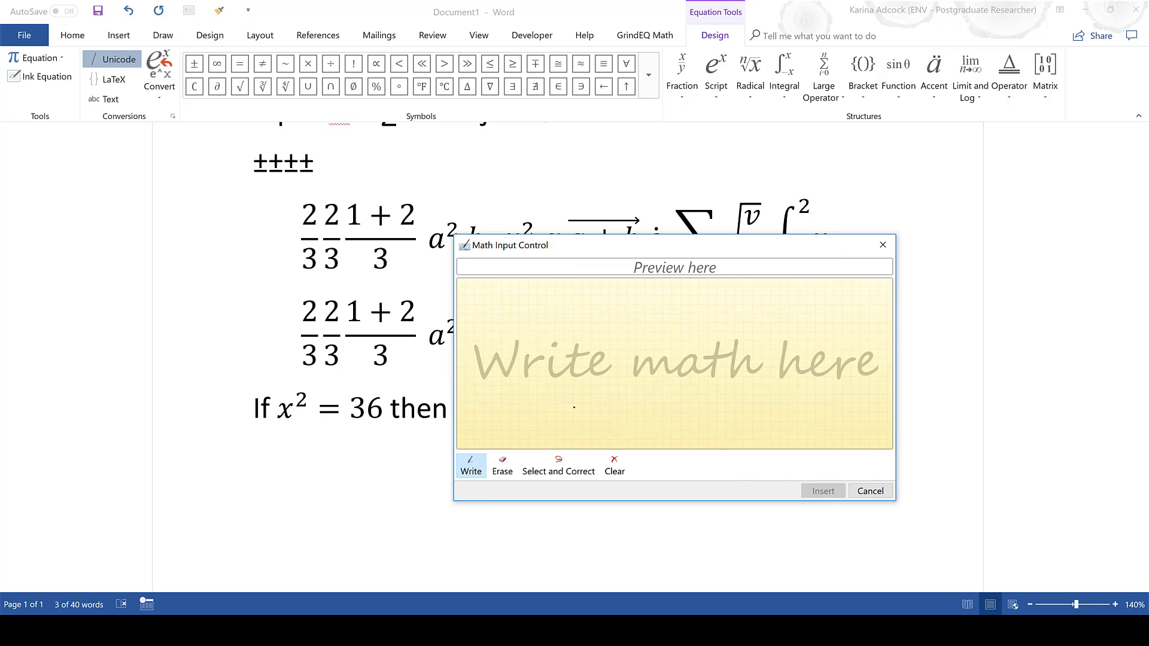
left_click_drag(493, 337, 476, 396)
mouse_move(573, 338)
left_mouse_down()
mouse_move(543, 375)
mouse_move(582, 389)
left_mouse_up()
mouse_move(606, 312)
left_mouse_down()
mouse_move(600, 339)
mouse_move(618, 341)
left_mouse_up()
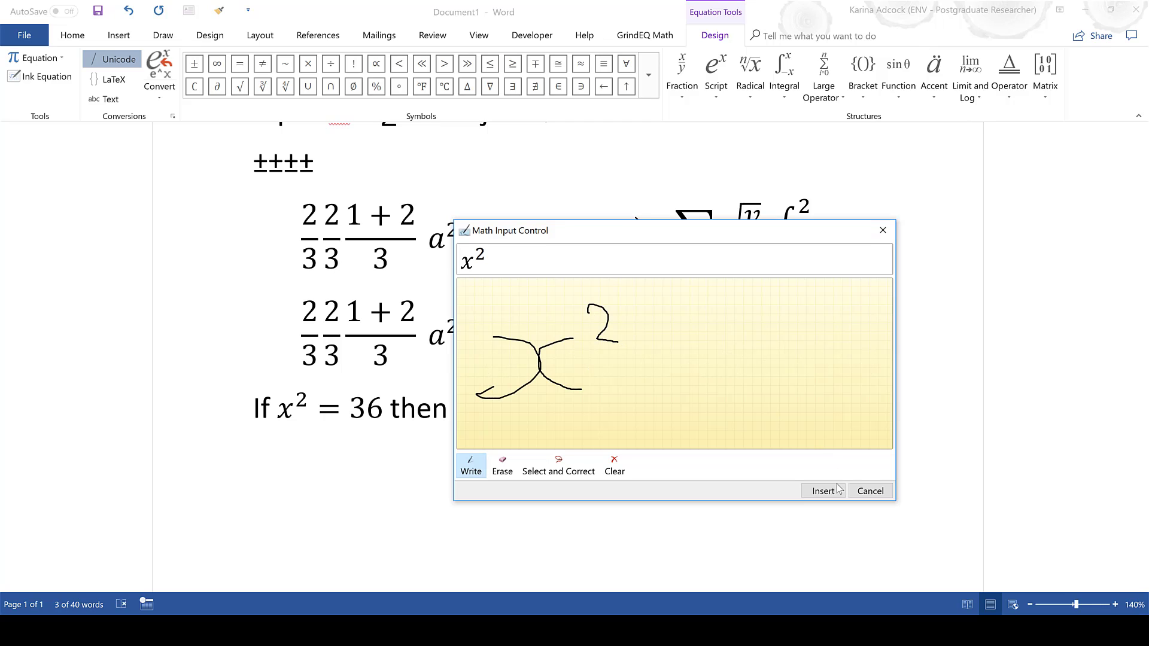
left_click(823, 491)
On a new line below x^2, add an equation in LaTeX format from the code \frac{1}{2} and build it.
scroll(687, 397, "down", 3)
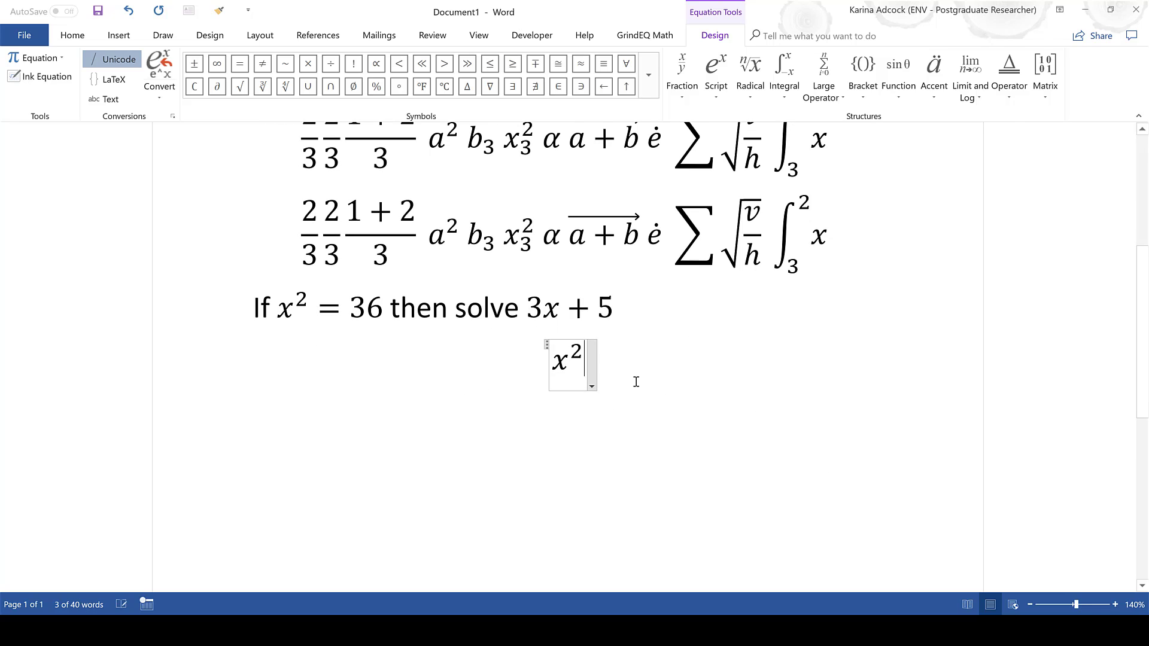
left_click(636, 379)
key("Return")
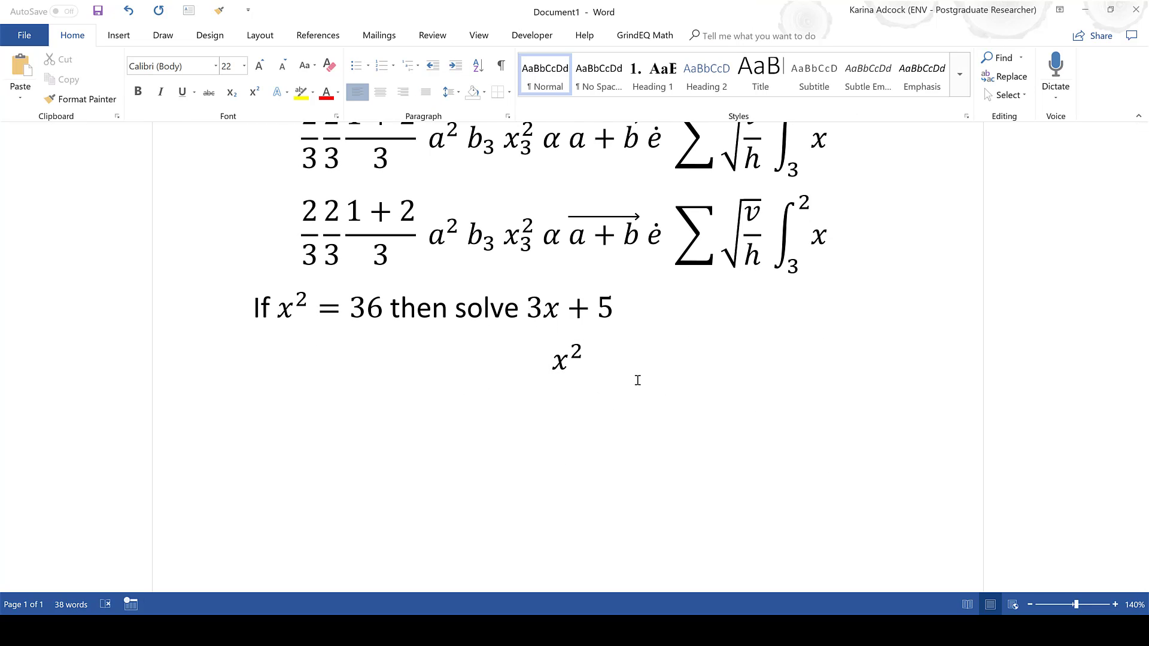
key("alt+equal")
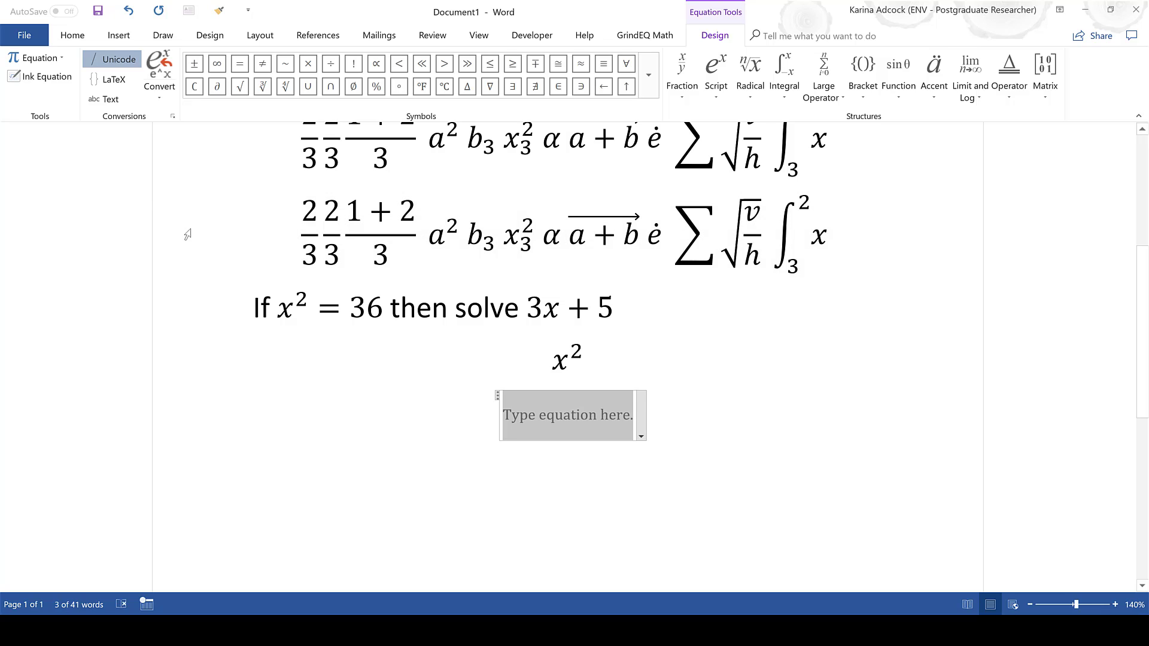
left_click(111, 82)
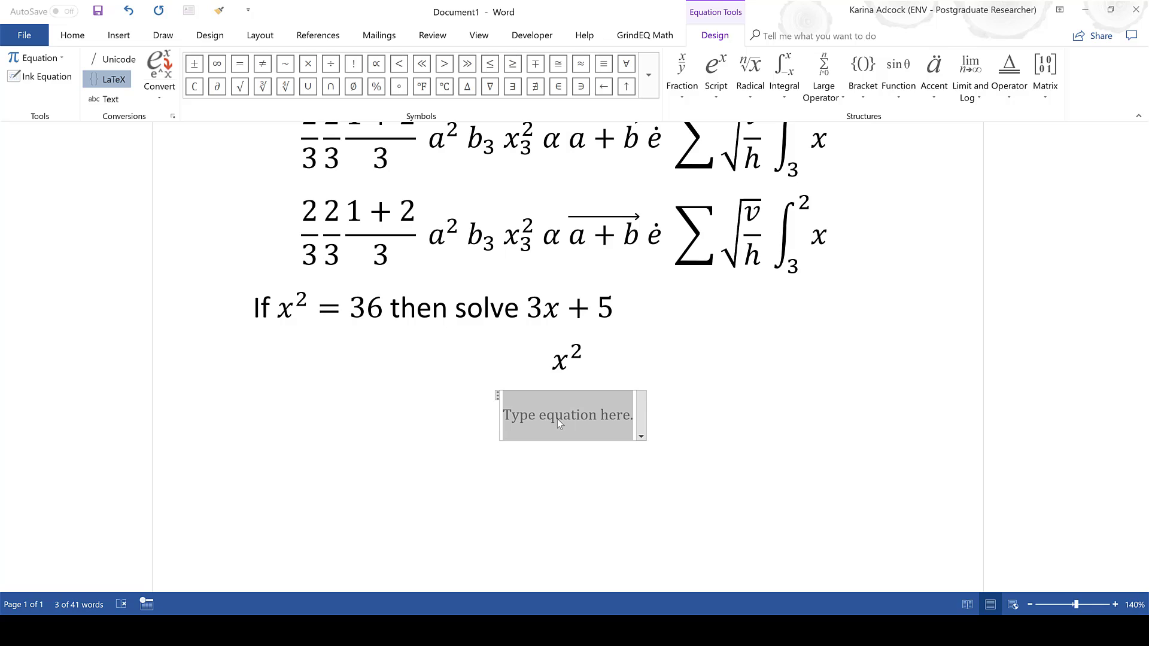
type("\\")
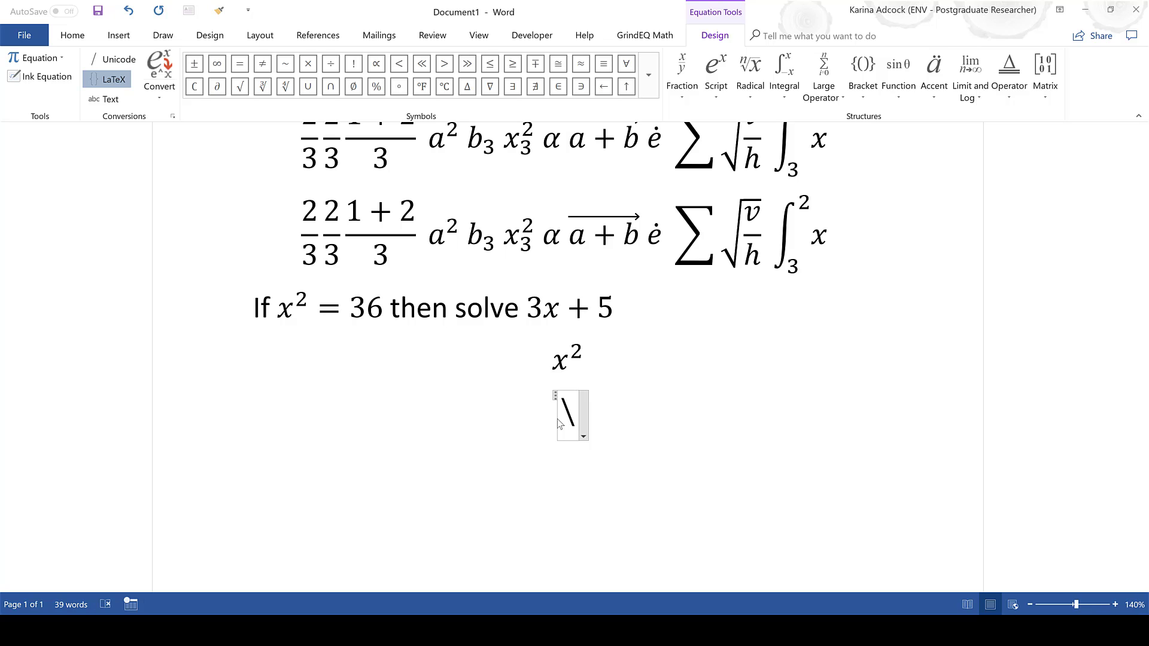
type("frac{1")
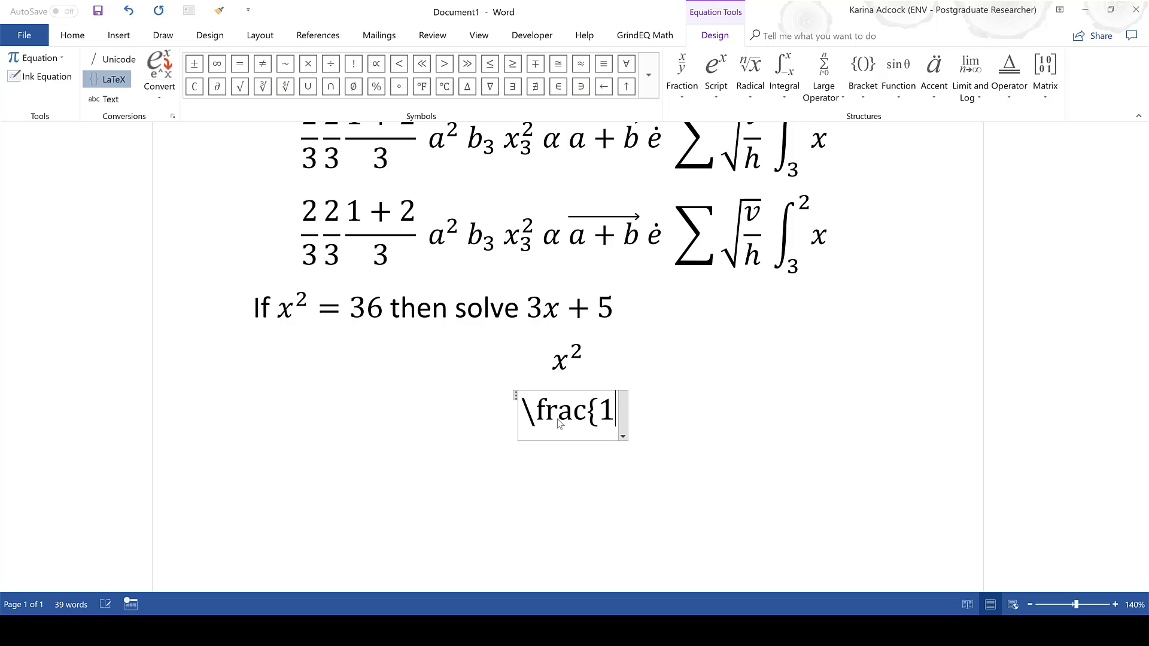
type("}{2}")
key("Return")
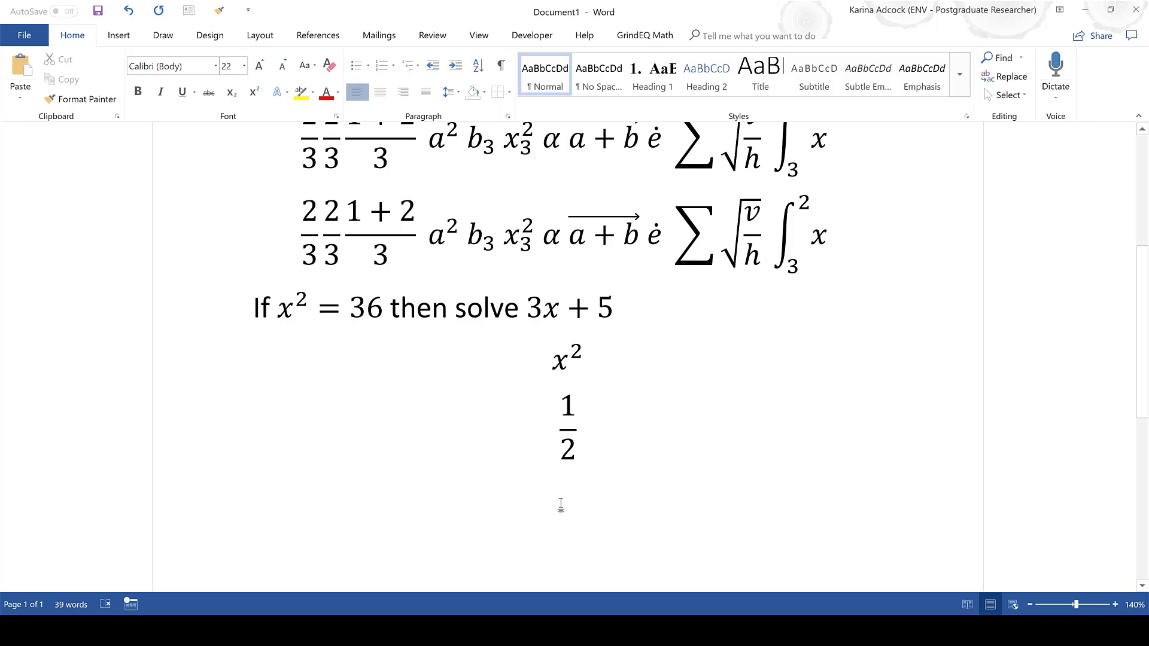
Add another LaTeX equation below the fraction from the code \vec{a + b} and build it.
key("alt+equal")
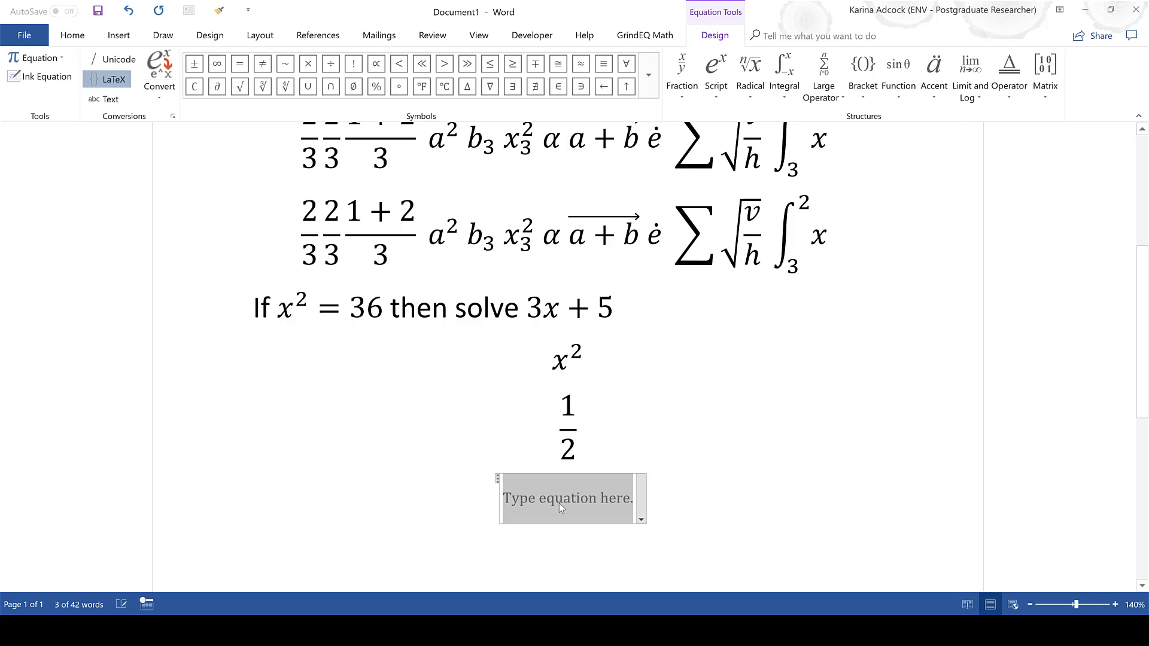
type("\\")
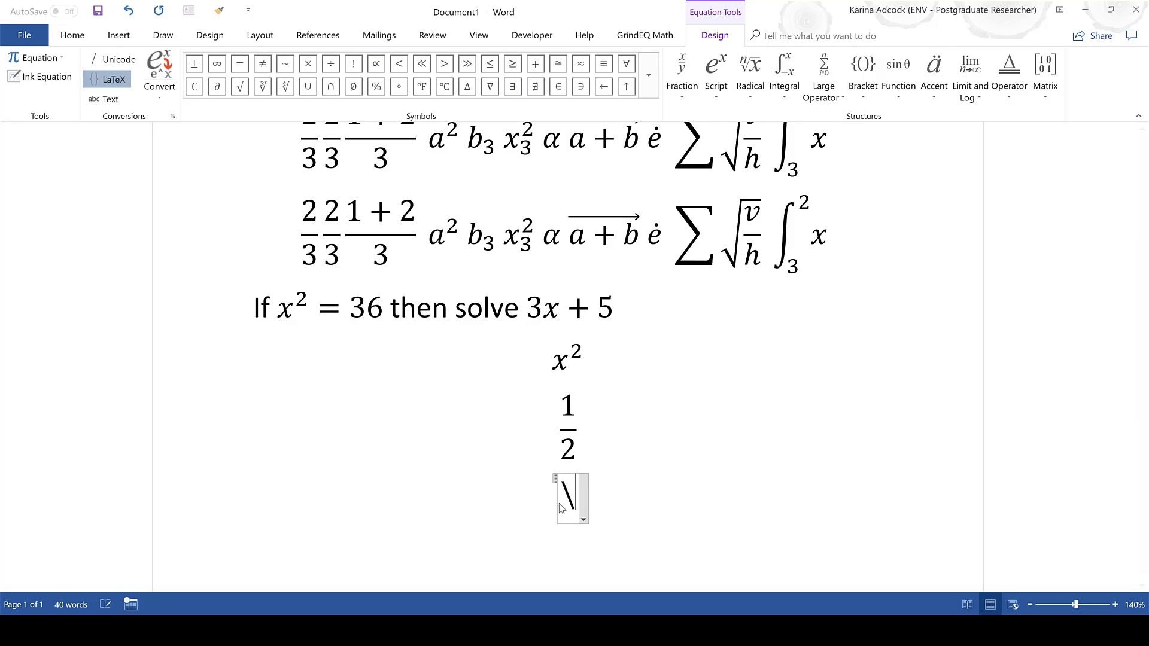
type("vec")
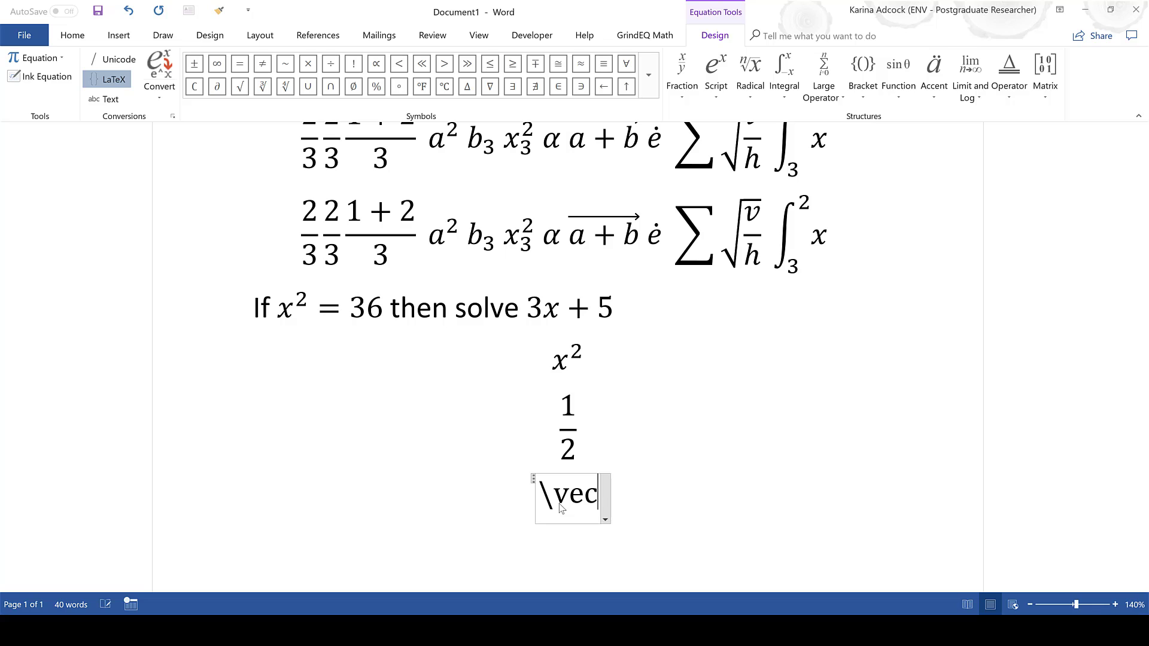
type("{a")
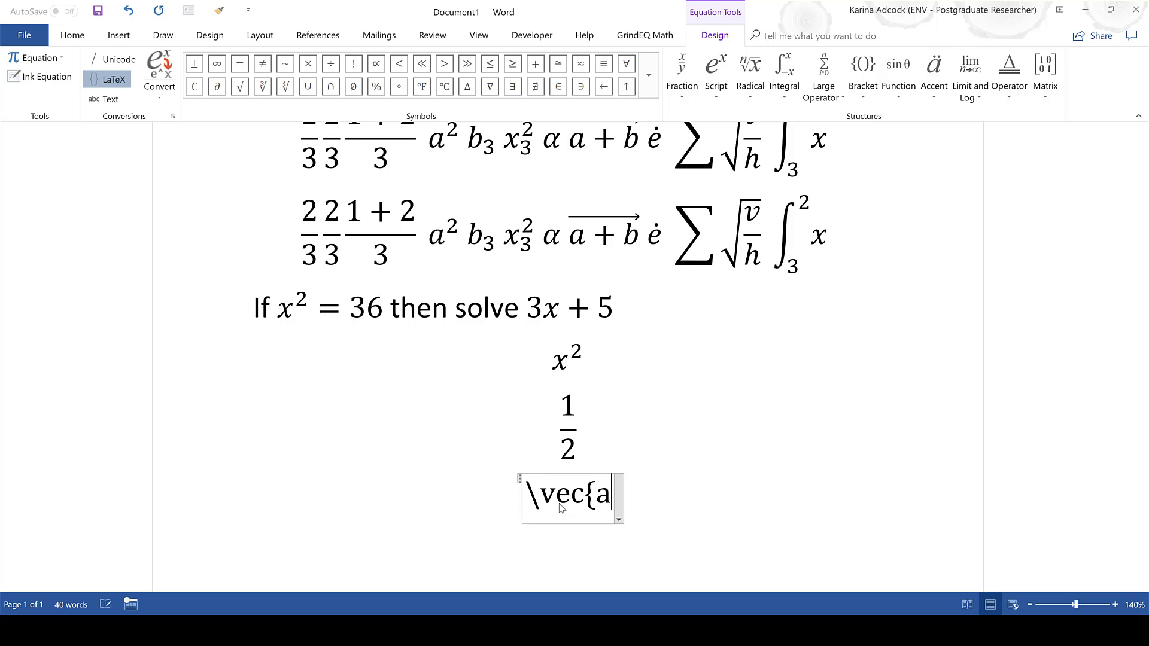
type(" + b")
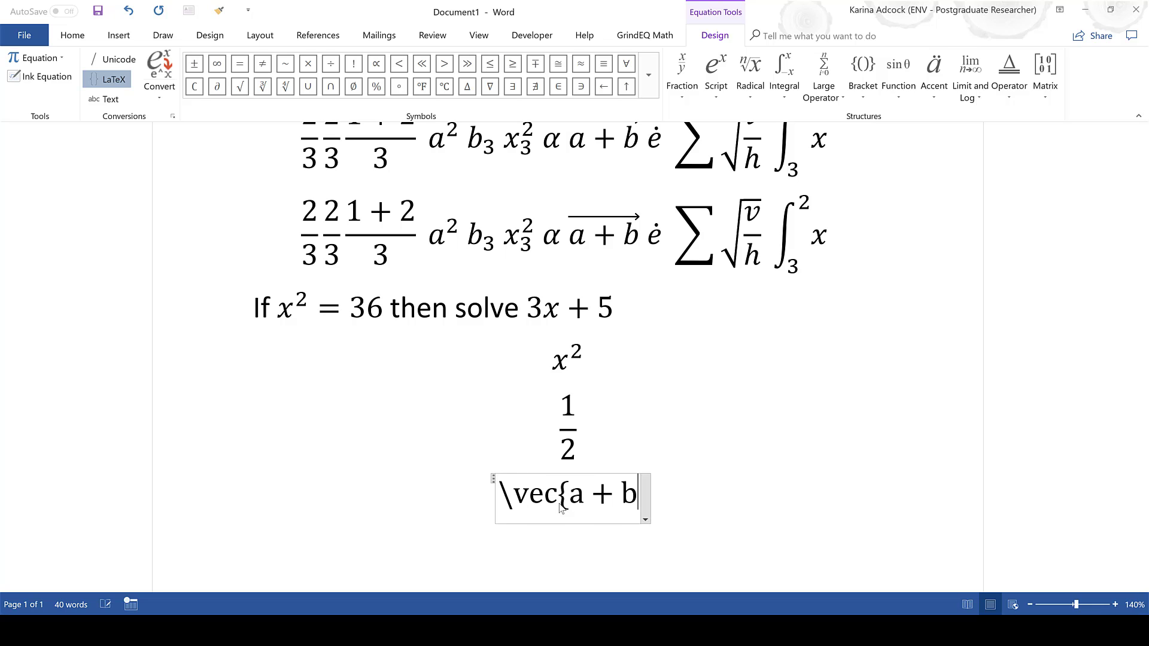
type("}")
key("Return")
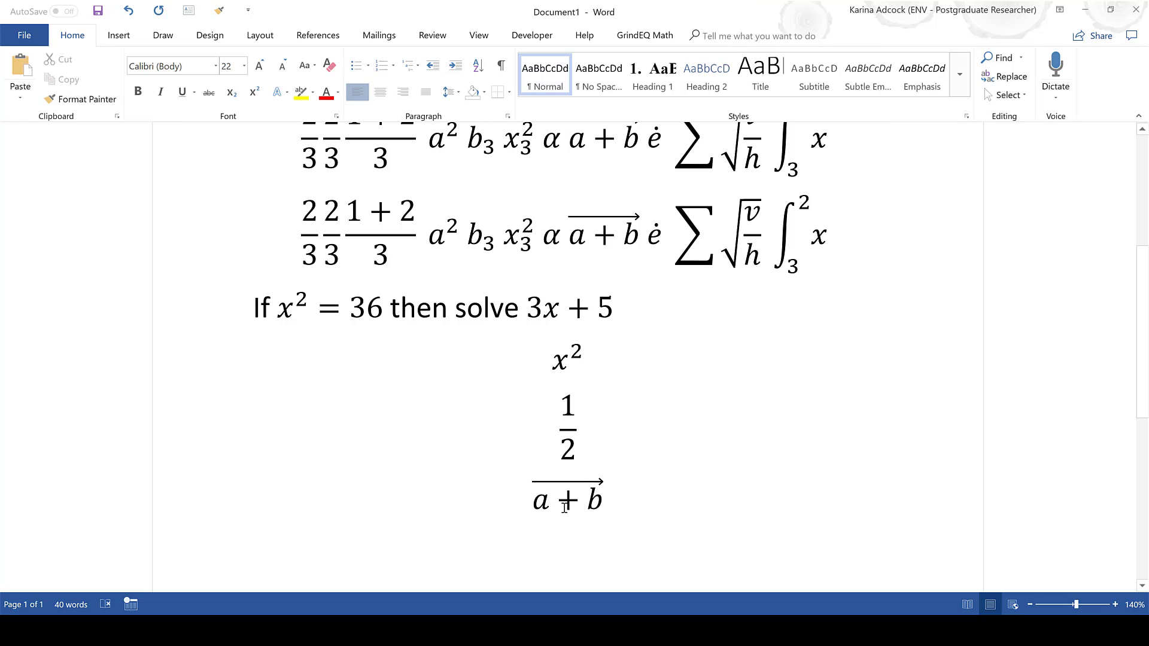
Convert the second long equation to linear LaTeX form and undo the conversion.
scroll(815, 309, "up", 1)
left_click(815, 308)
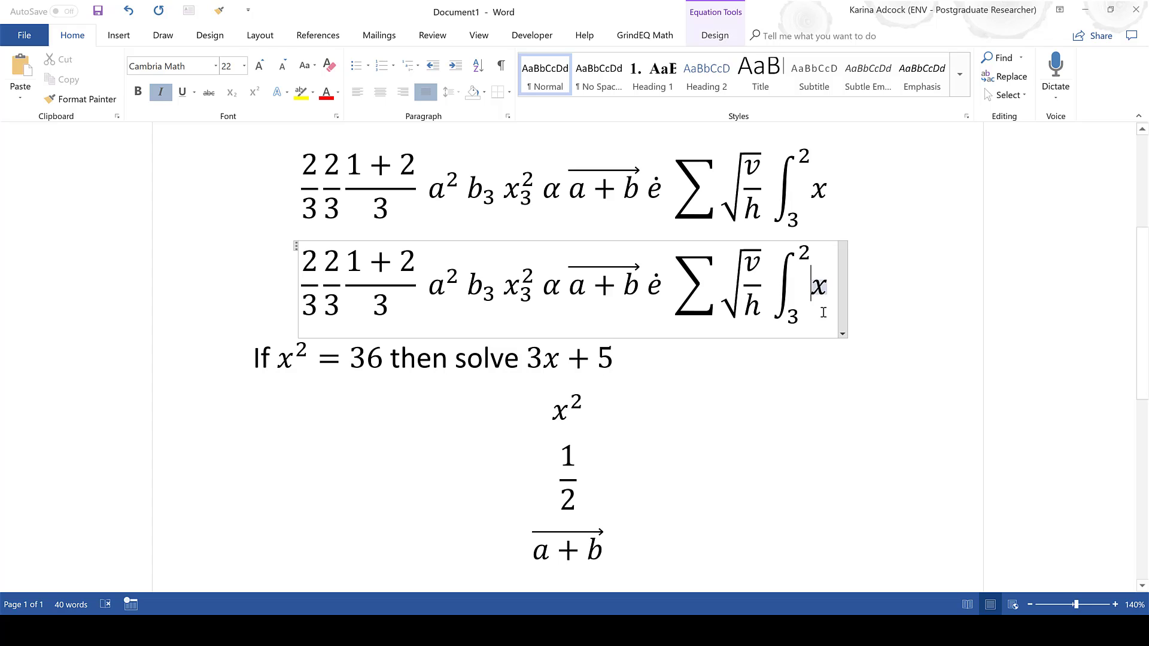
left_click(716, 36)
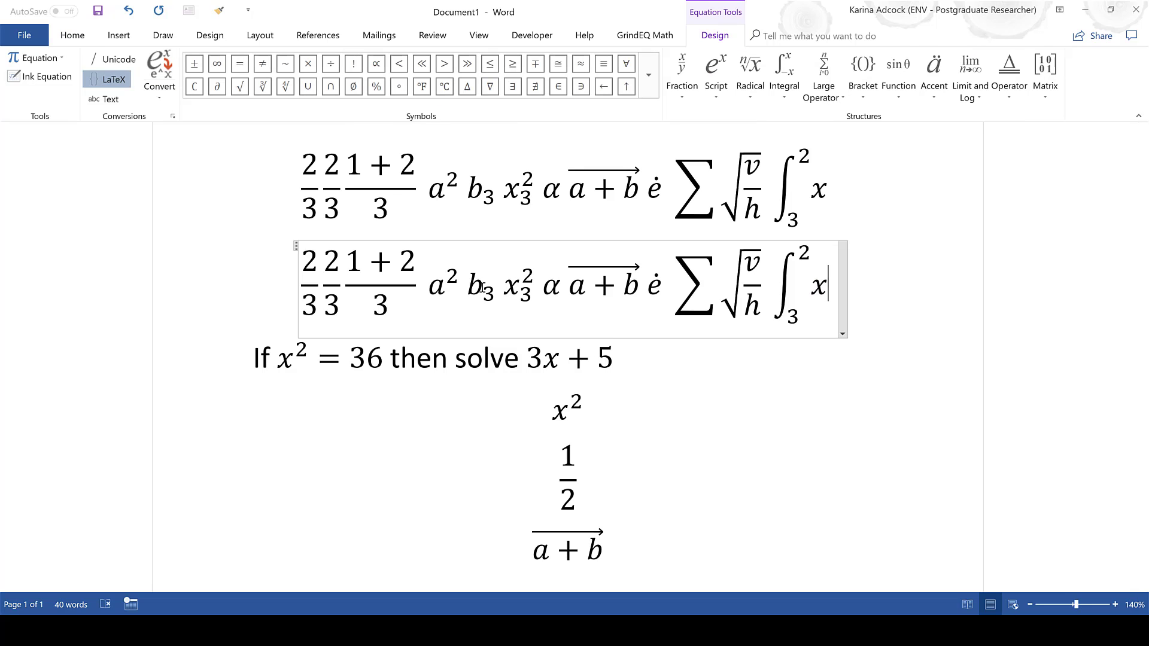
left_click(159, 96)
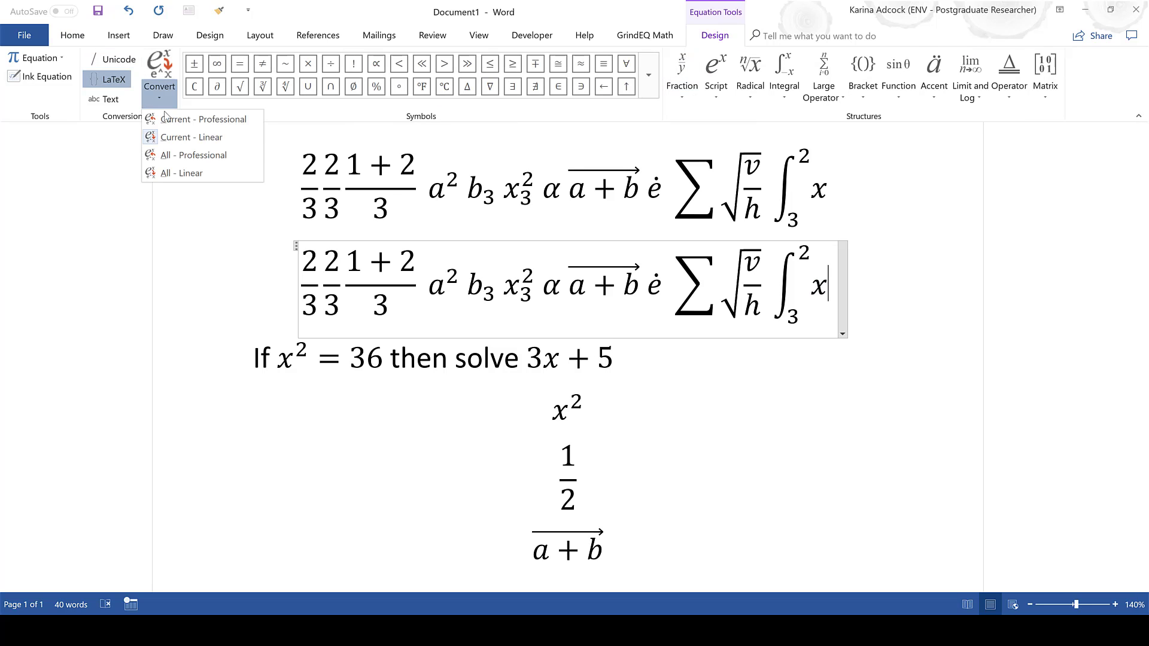
left_click(188, 143)
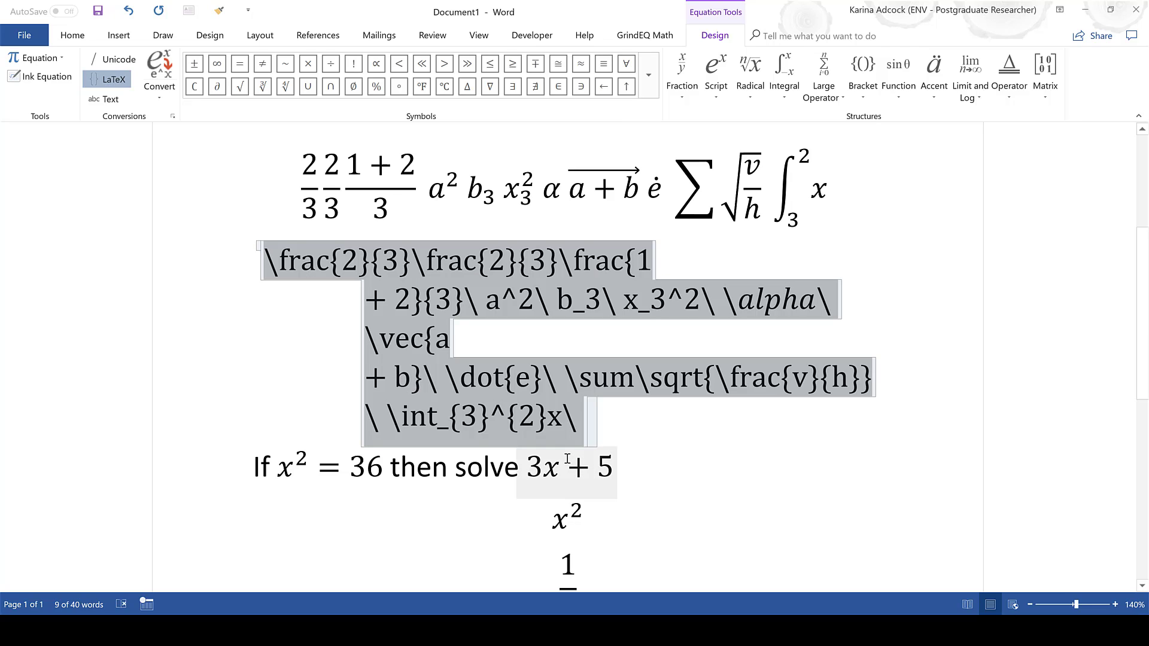
key("ctrl+equal")
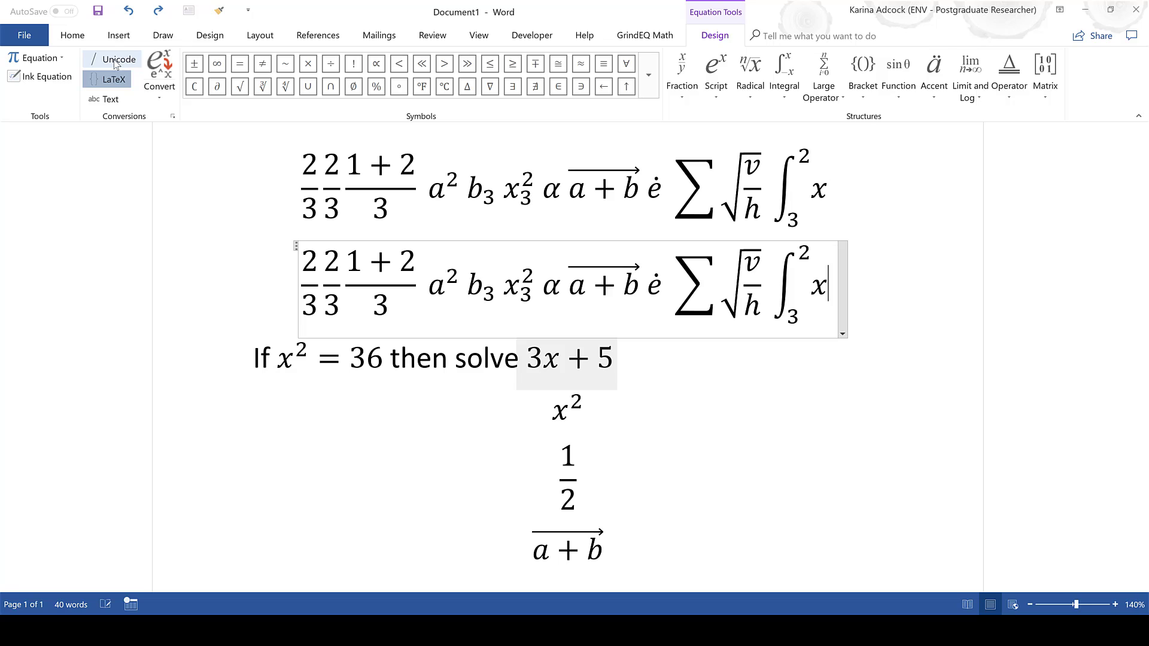
Switch the equation format to Unicode and convert the second long equation to linear form.
left_click(116, 63)
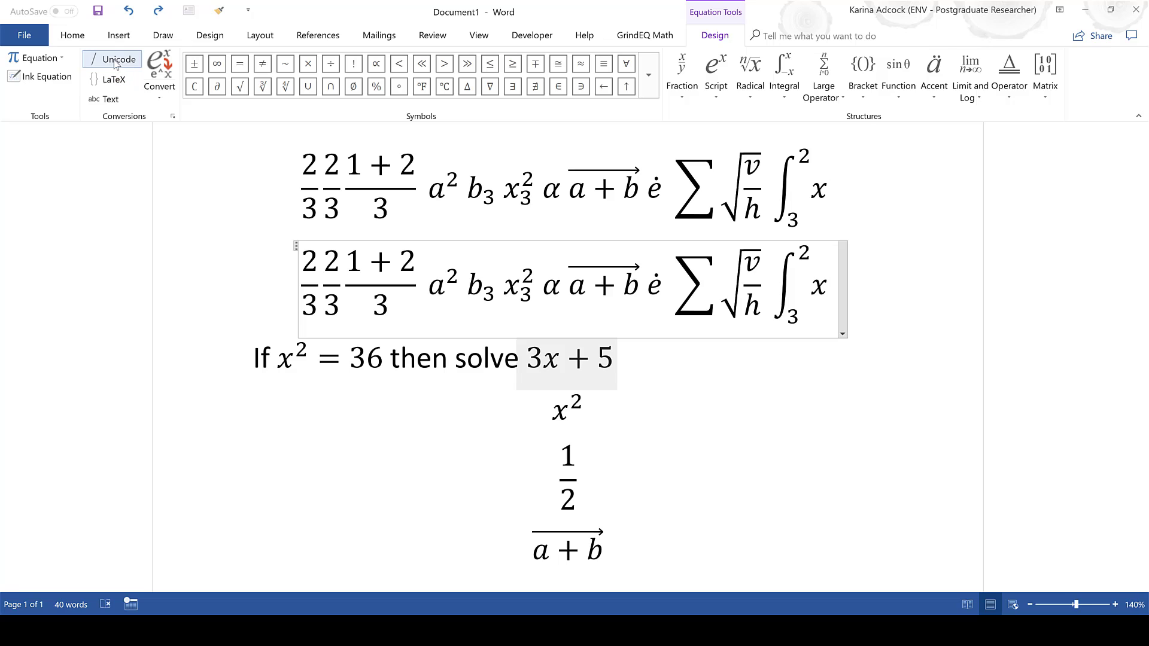
left_click(165, 102)
left_click(192, 134)
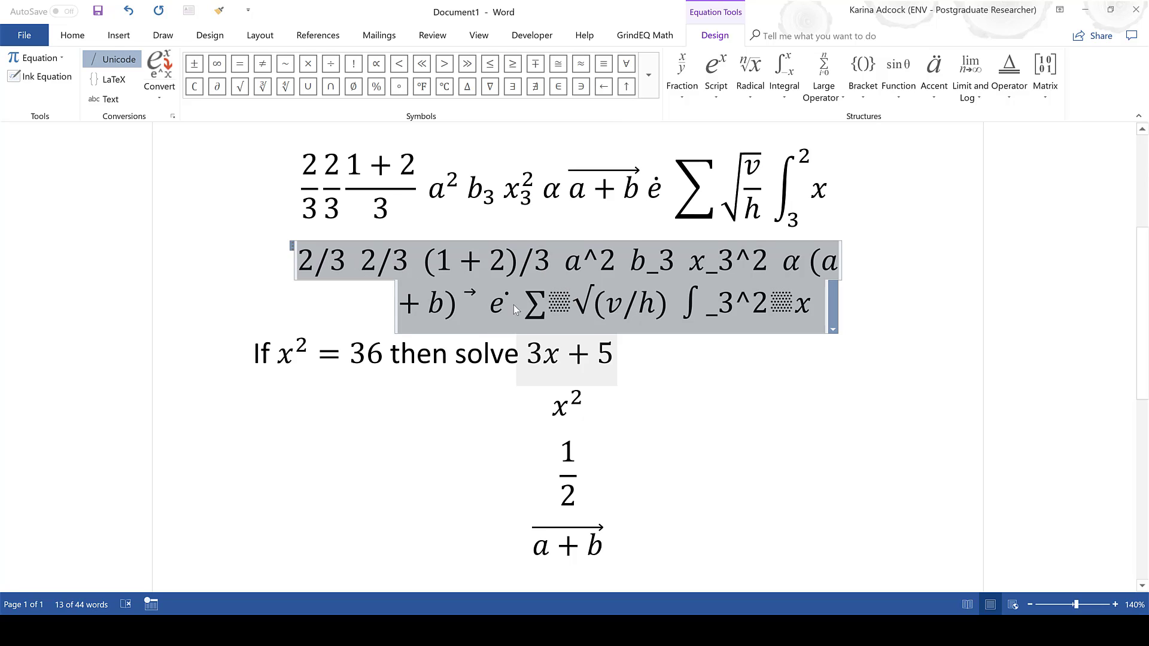
Convert all equations in the document to linear form, and convert them all back to professional form.
left_click(169, 102)
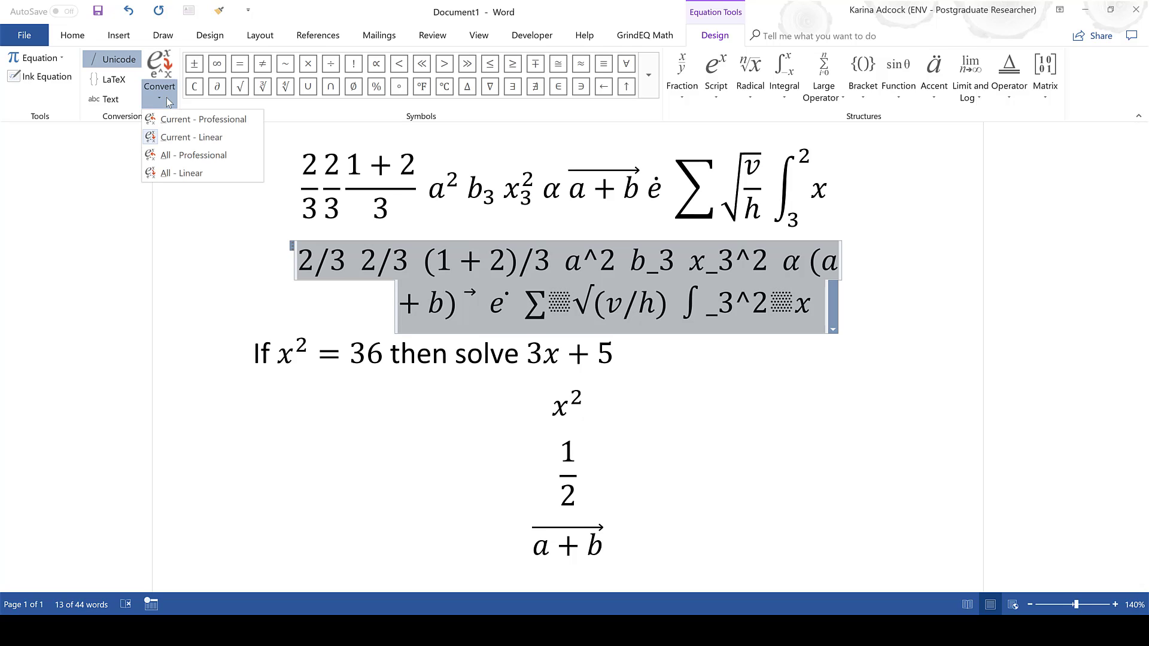
left_click(182, 173)
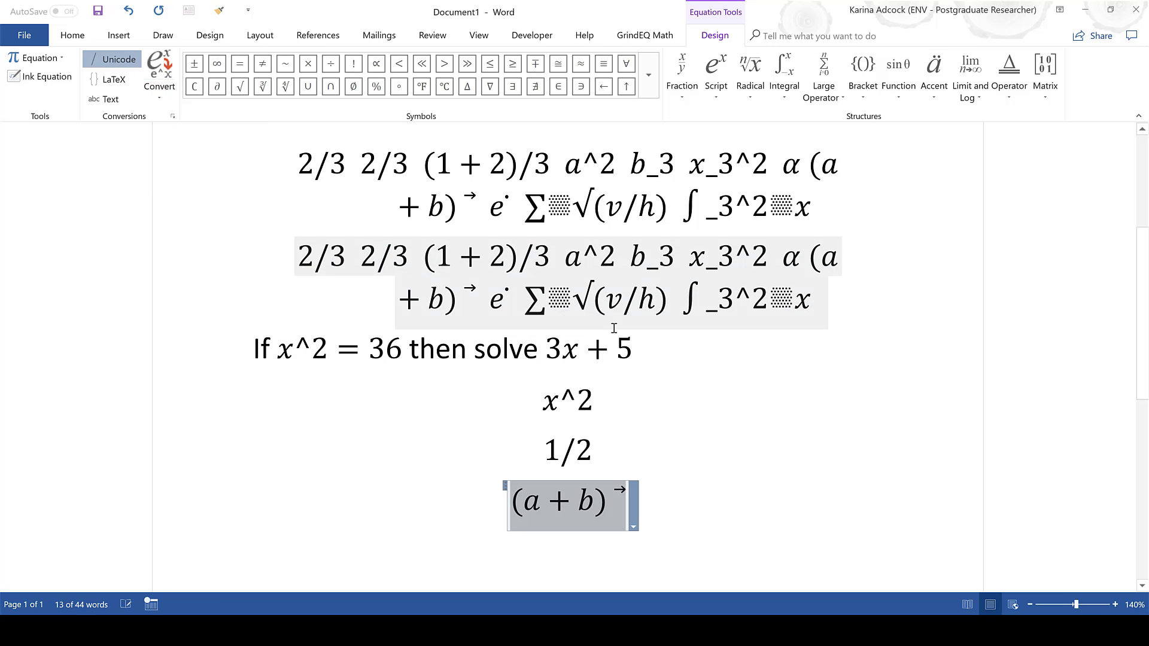
left_click(159, 93)
left_click(198, 156)
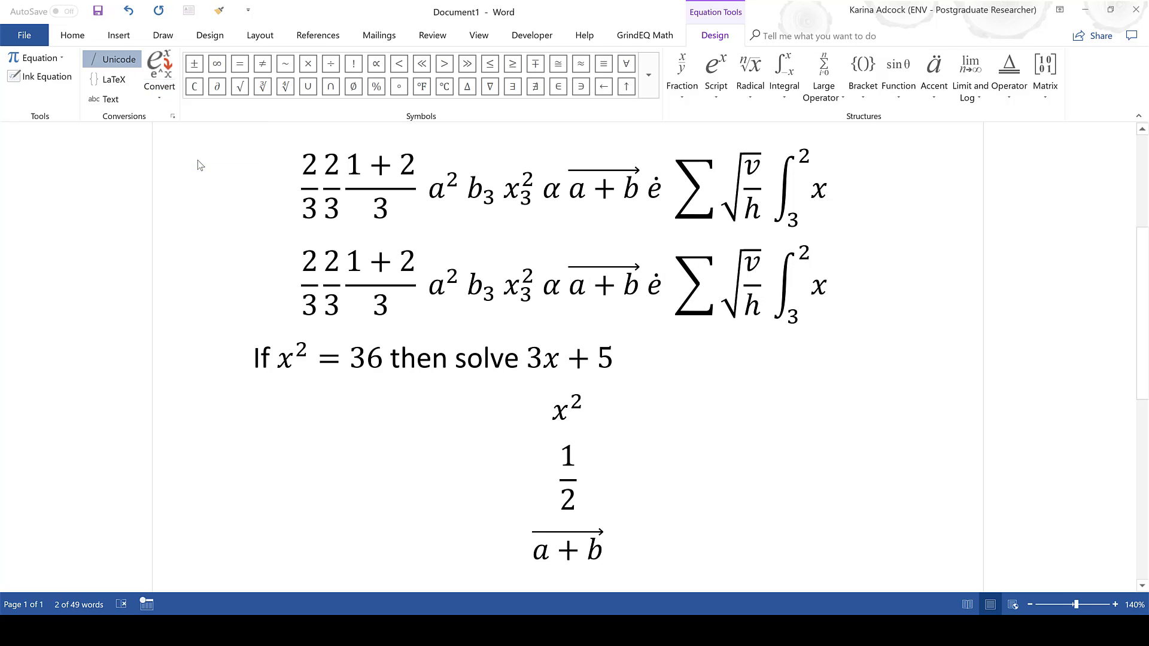
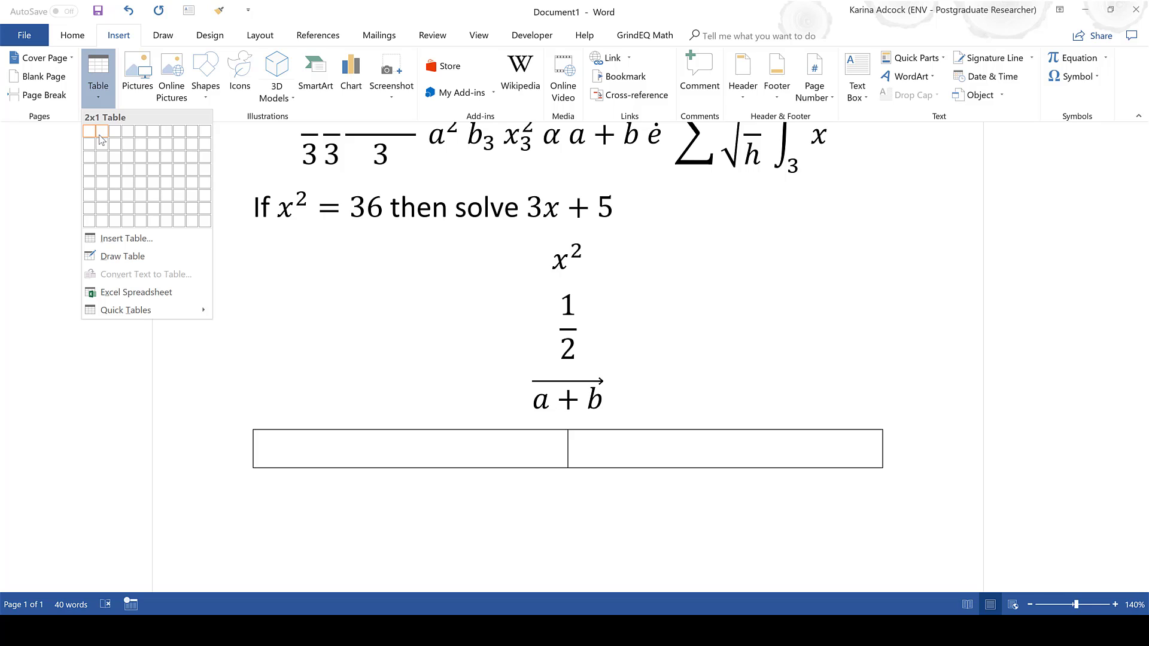
Insert a table with two columns and one row below the a + b vector equation.
left_click(100, 136)
left_click(515, 392)
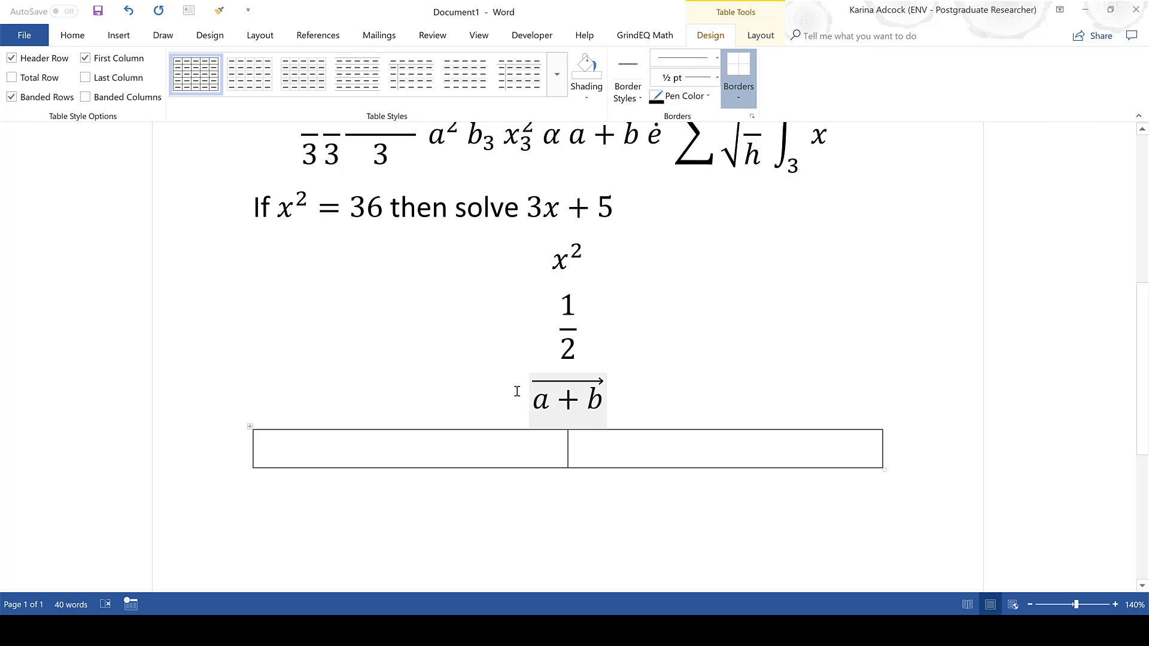
Move the a + b vector equation into the table's first cell and set its justification to Left.
key("Delete")
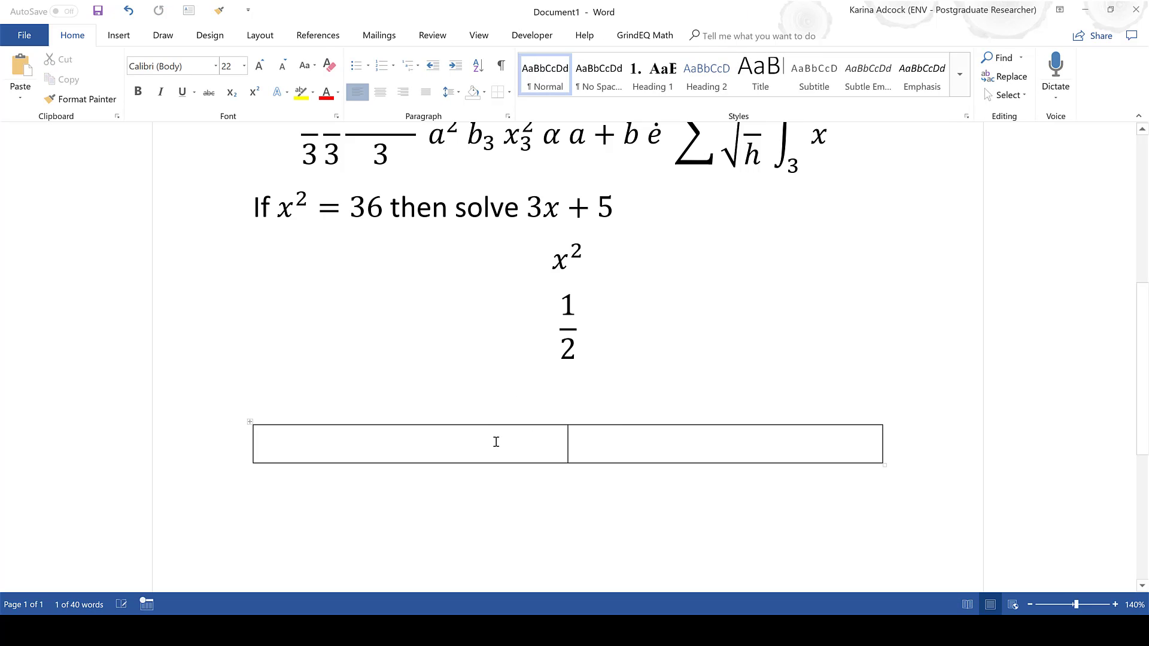
left_click(496, 442)
key("ctrl+v")
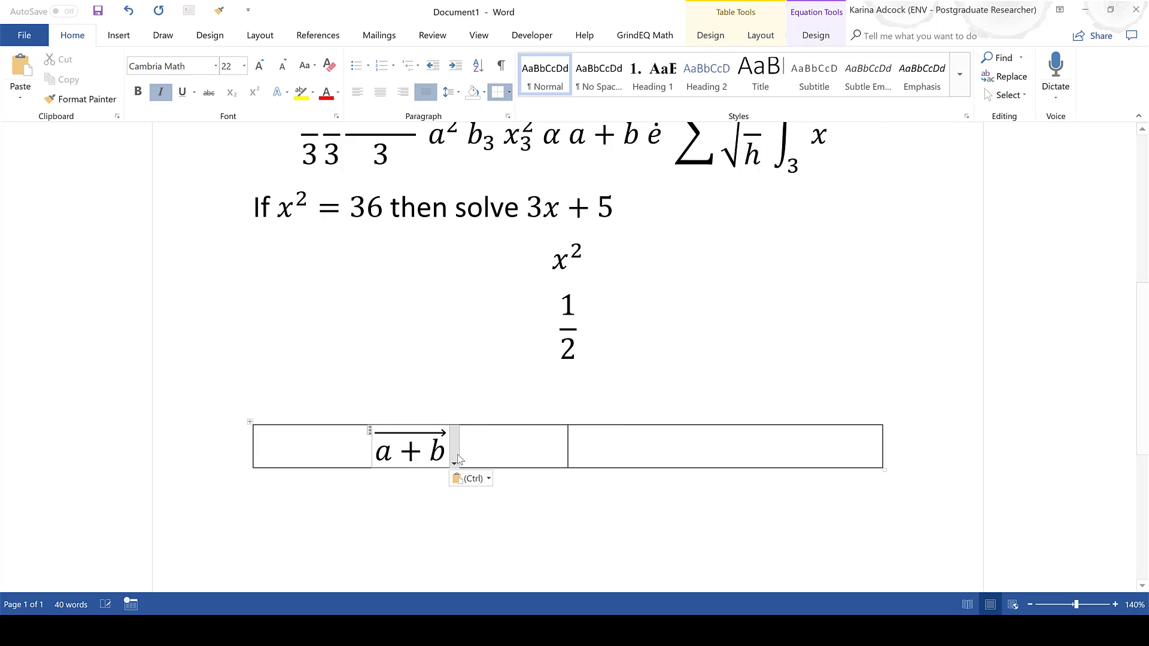
left_click(454, 462)
mouse_move(407, 586)
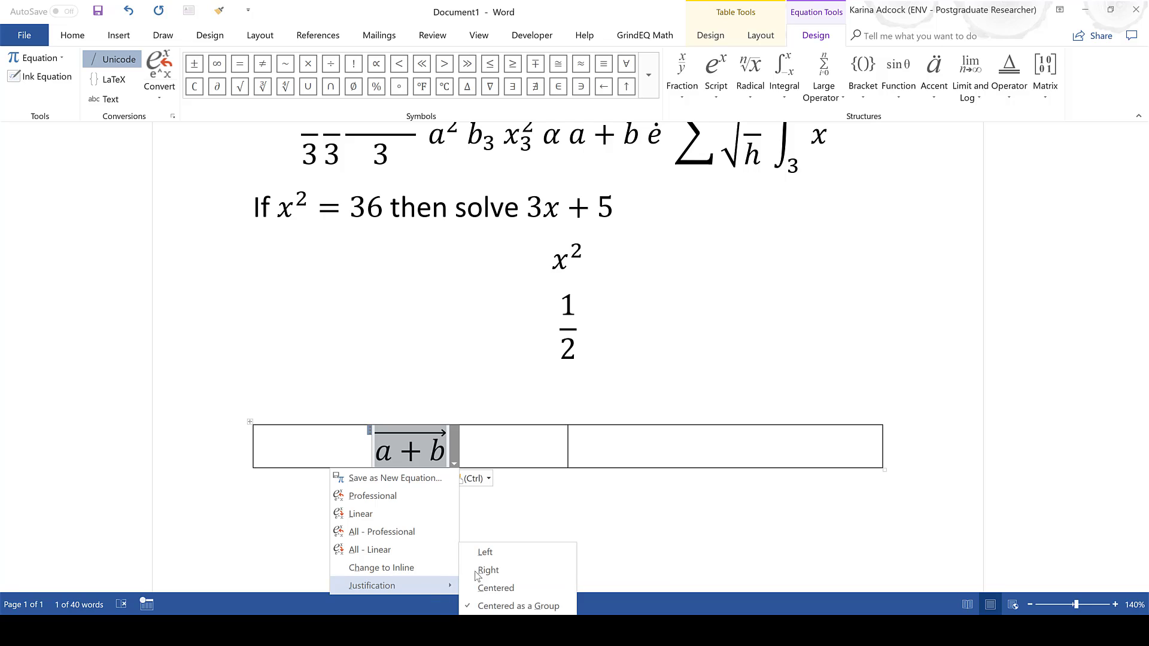
left_click(507, 551)
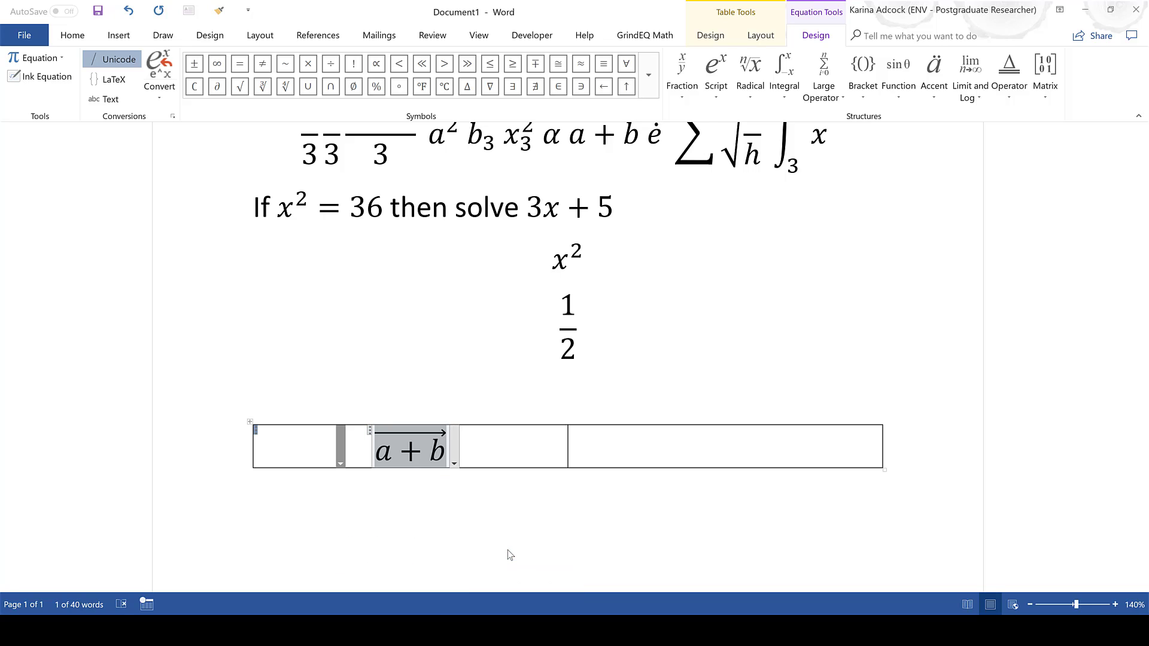
left_click(355, 443)
Insert an automatically numbered caption above the table, using the Equation label type and excluding the label from the caption.
left_click(318, 35)
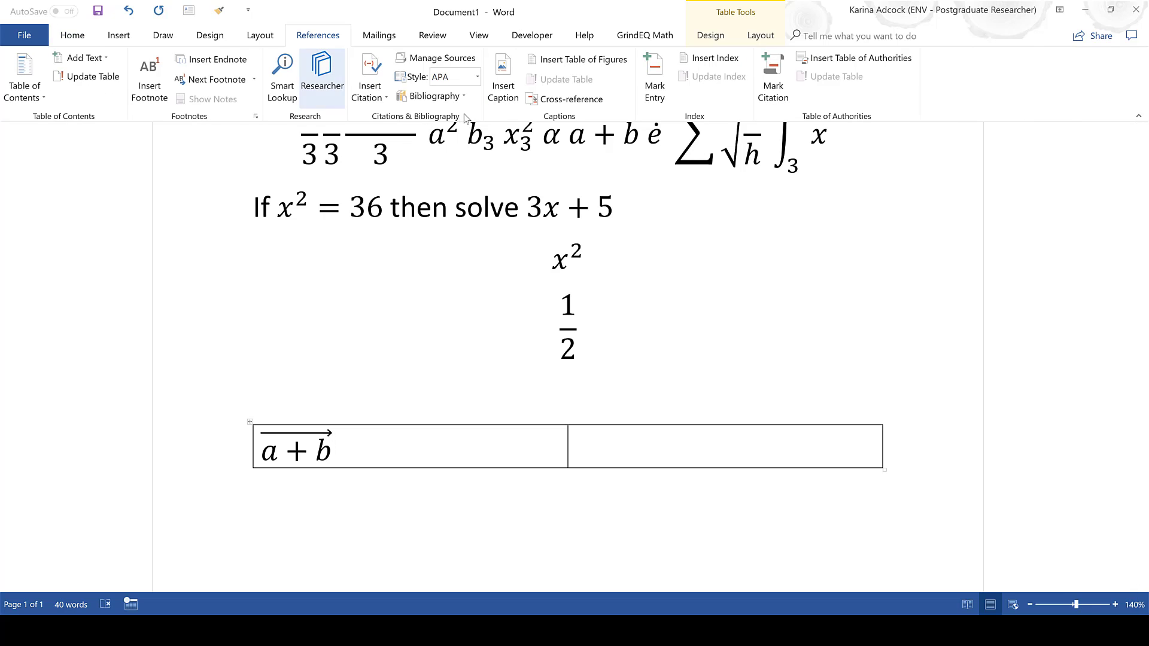
left_click(503, 90)
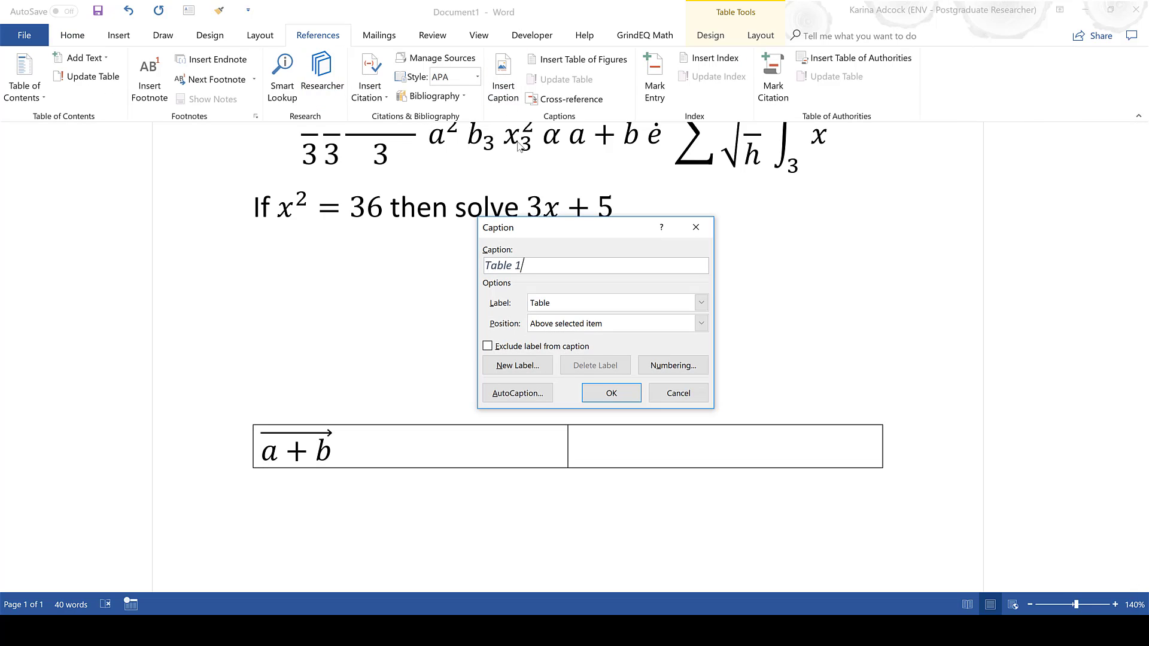
left_click(702, 303)
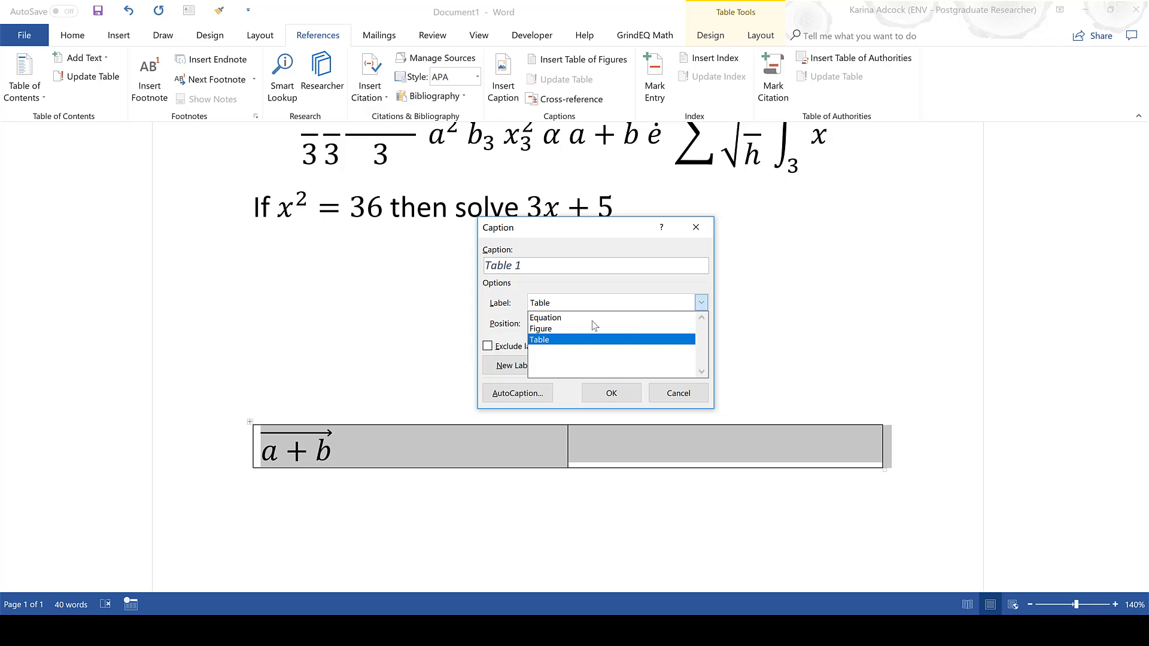
left_click(573, 318)
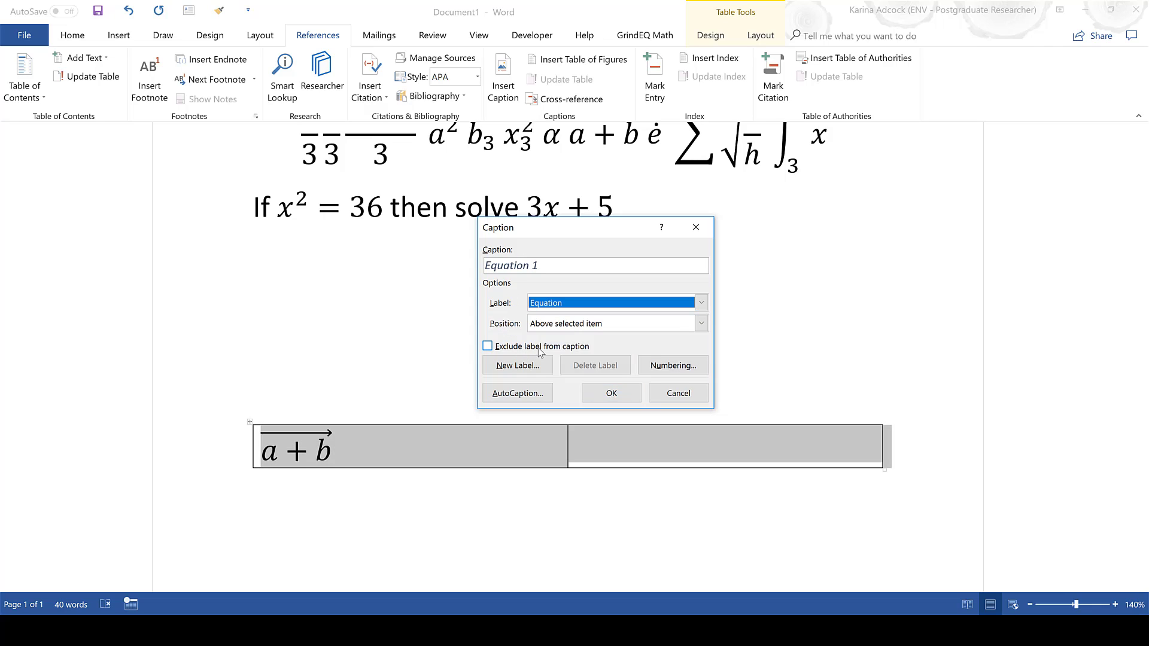
left_click(487, 347)
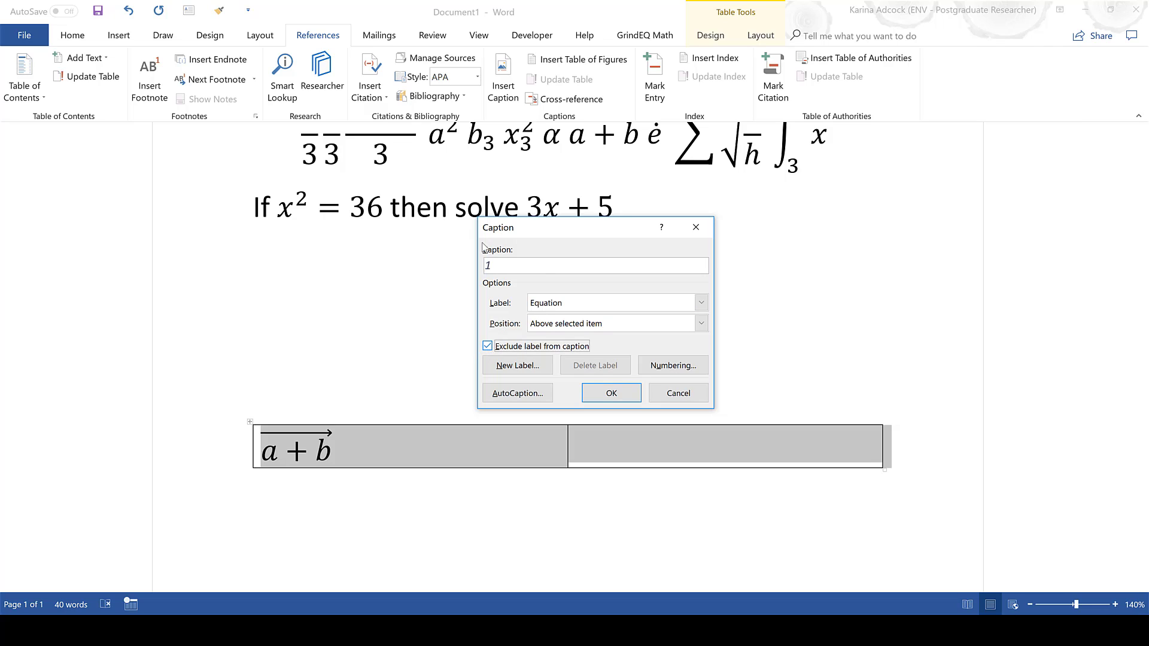
left_click(611, 393)
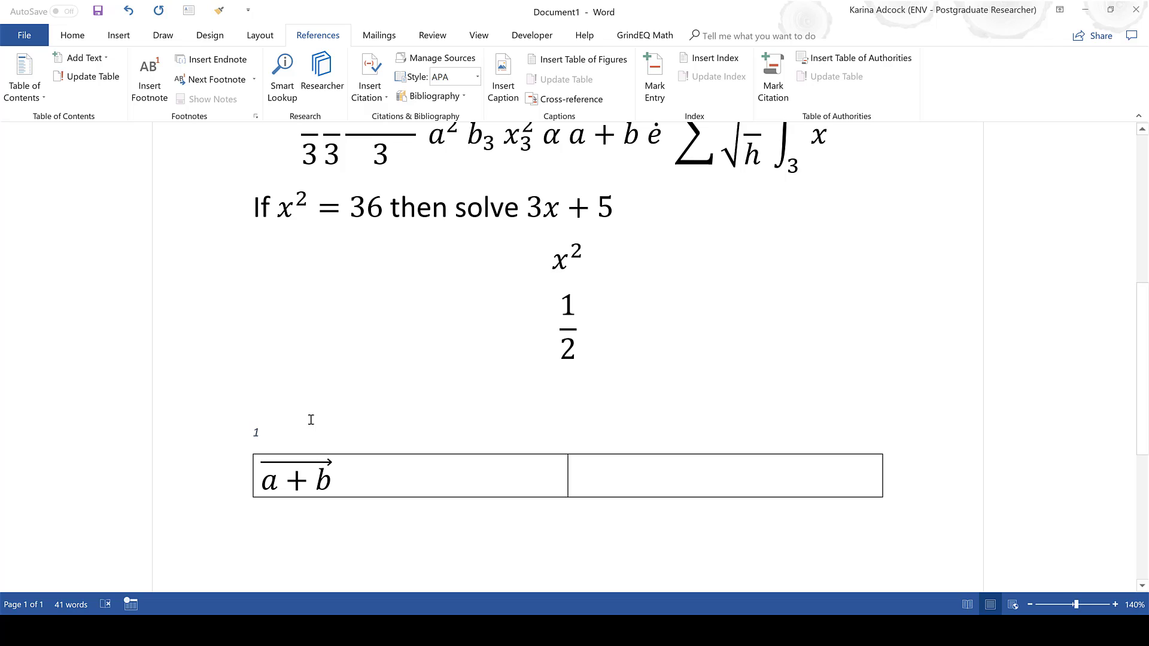
Move the caption number into the table's second cell and enclose it in parentheses.
double_click(258, 432)
right_click(260, 435)
left_click(284, 446)
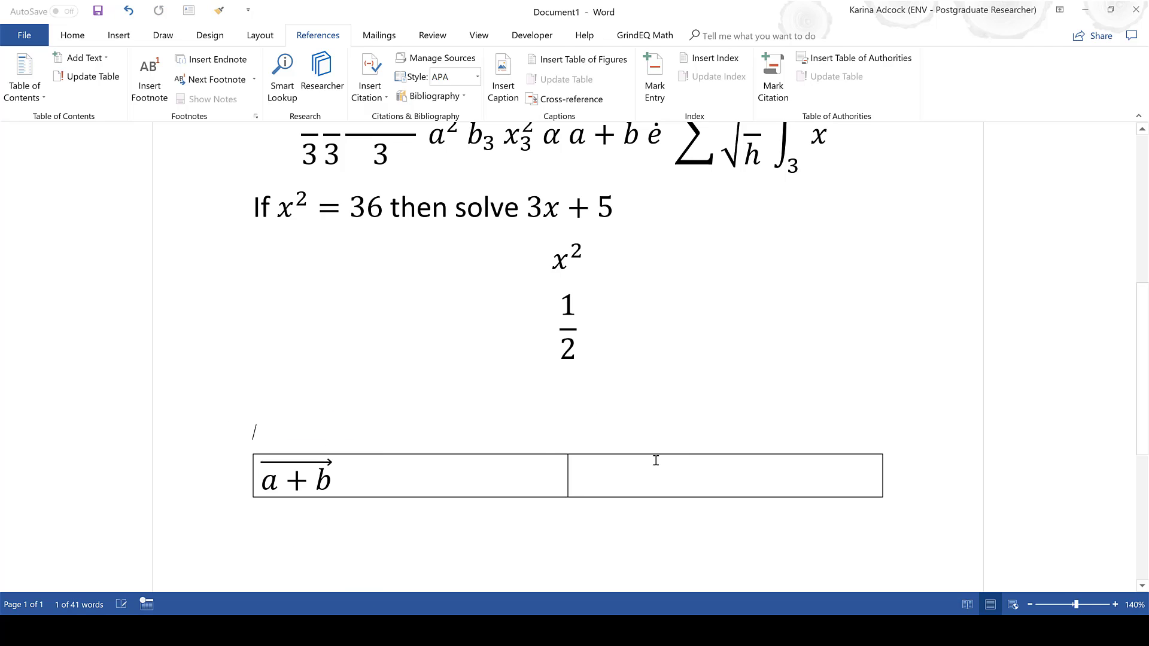
left_click(639, 476)
right_click(638, 477)
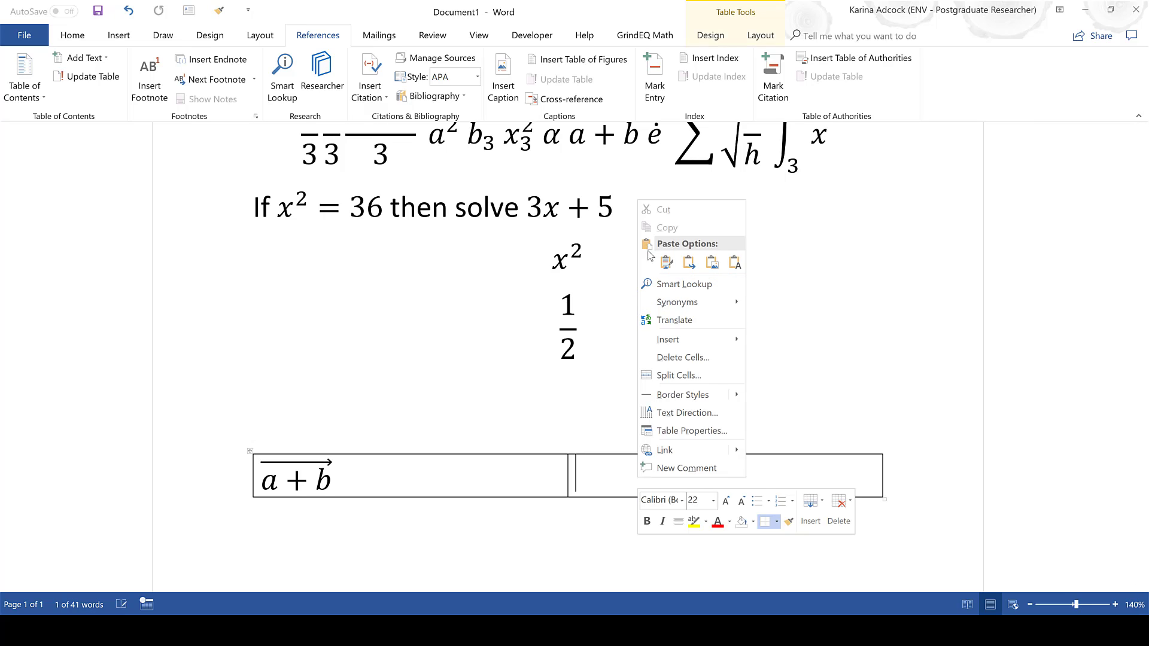
left_click(666, 262)
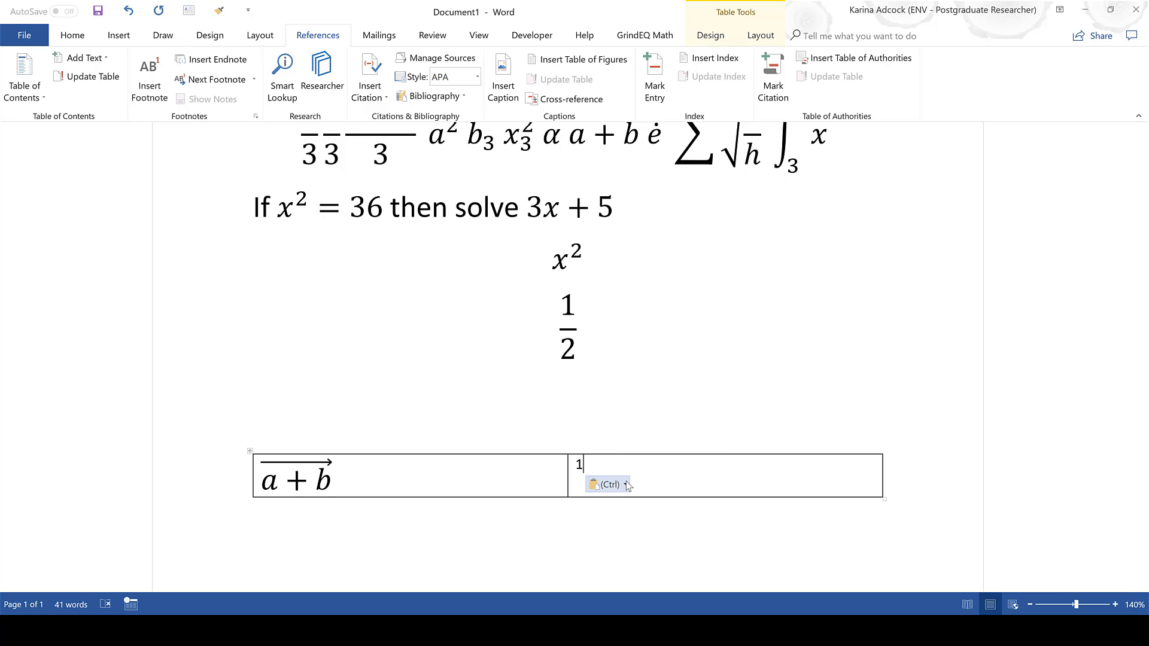
type(")")
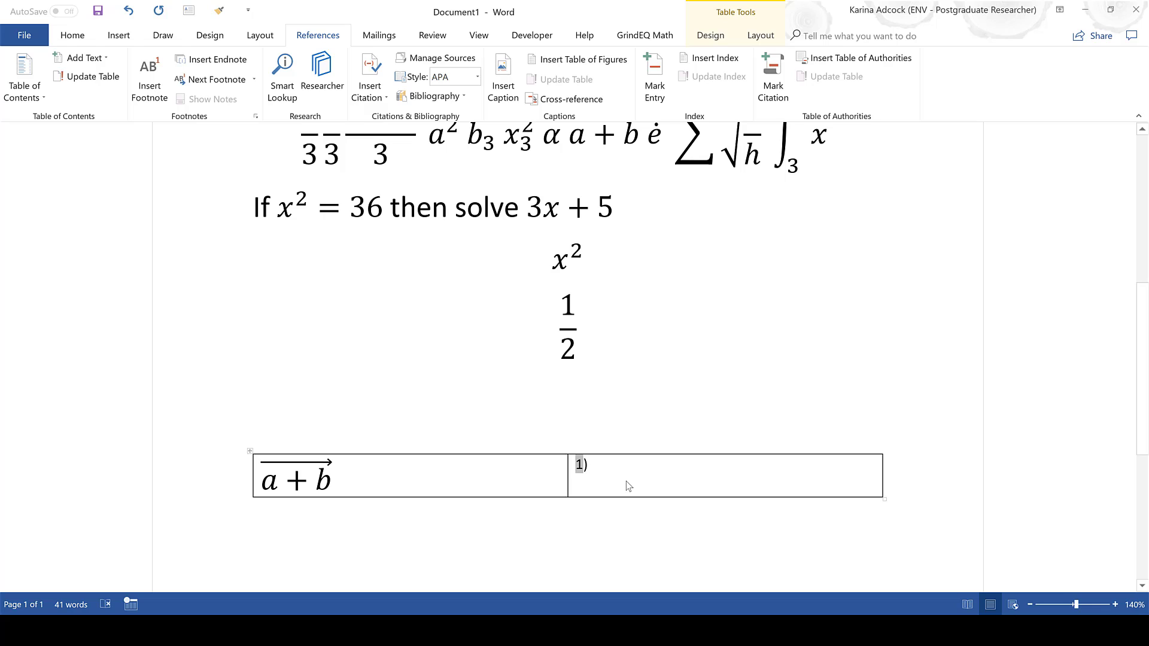
key("Home")
type("(")
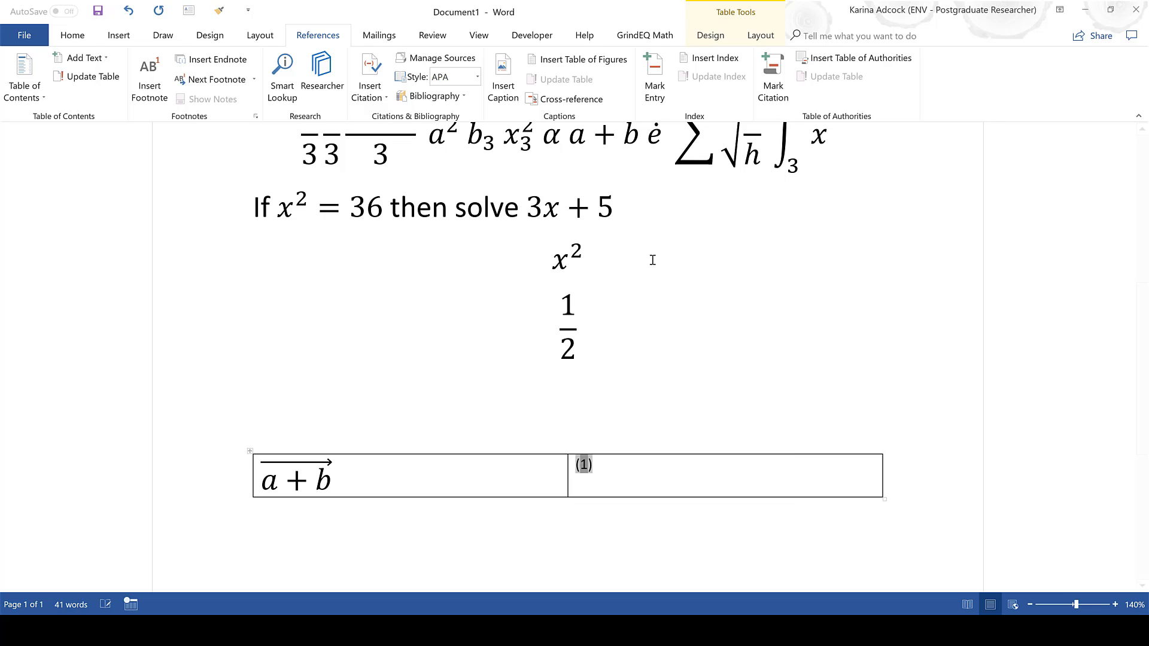
Align the equation number to the center right of its cell and set its font size to 22.
left_click(756, 42)
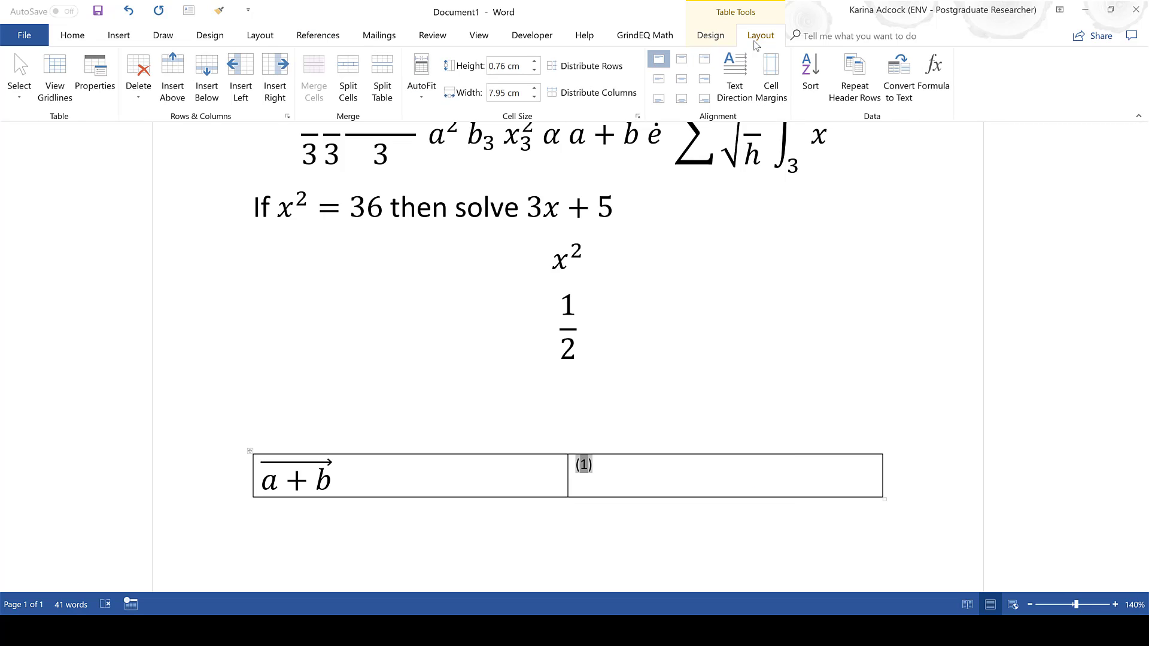
left_click(704, 79)
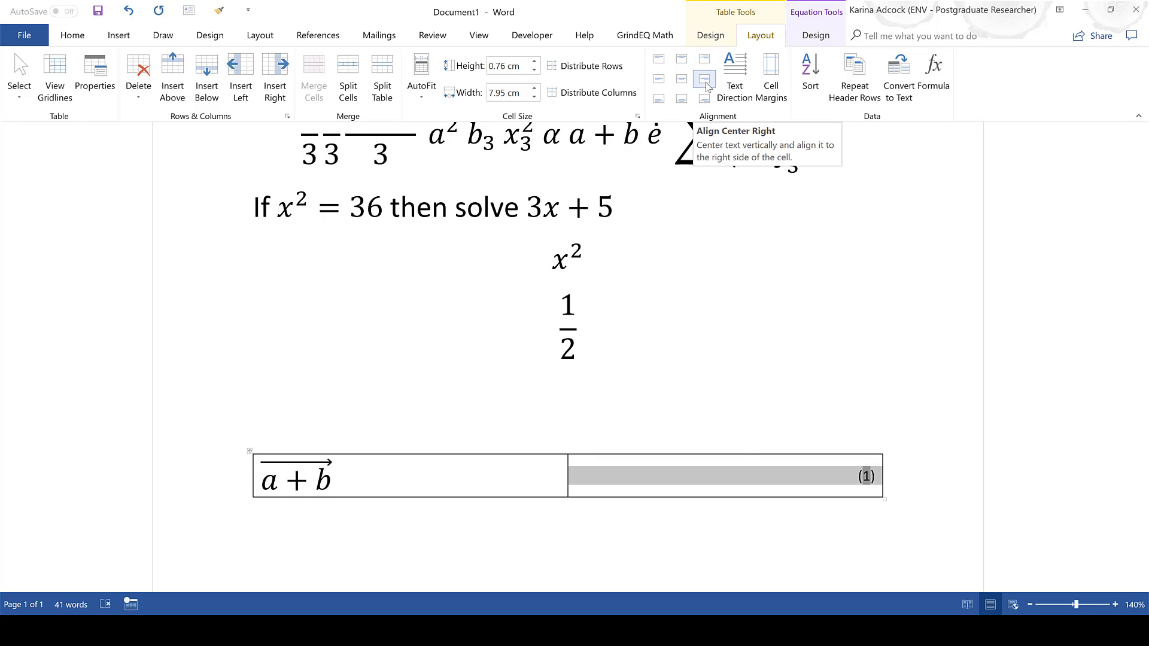
left_click(72, 36)
left_click(244, 66)
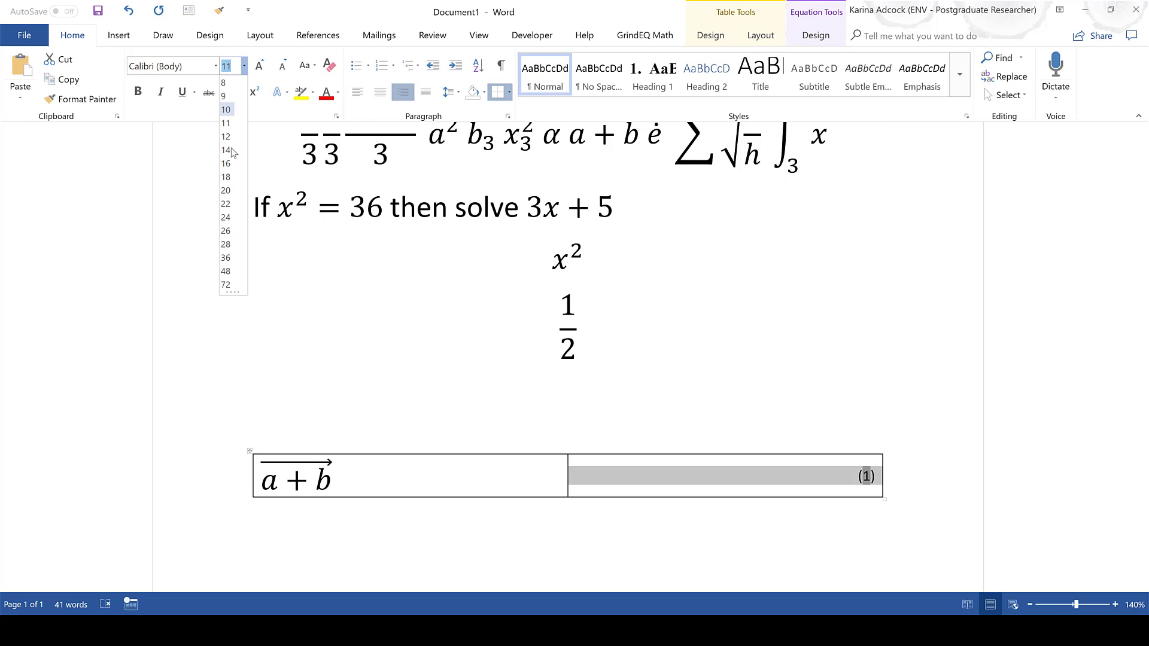
left_click(233, 207)
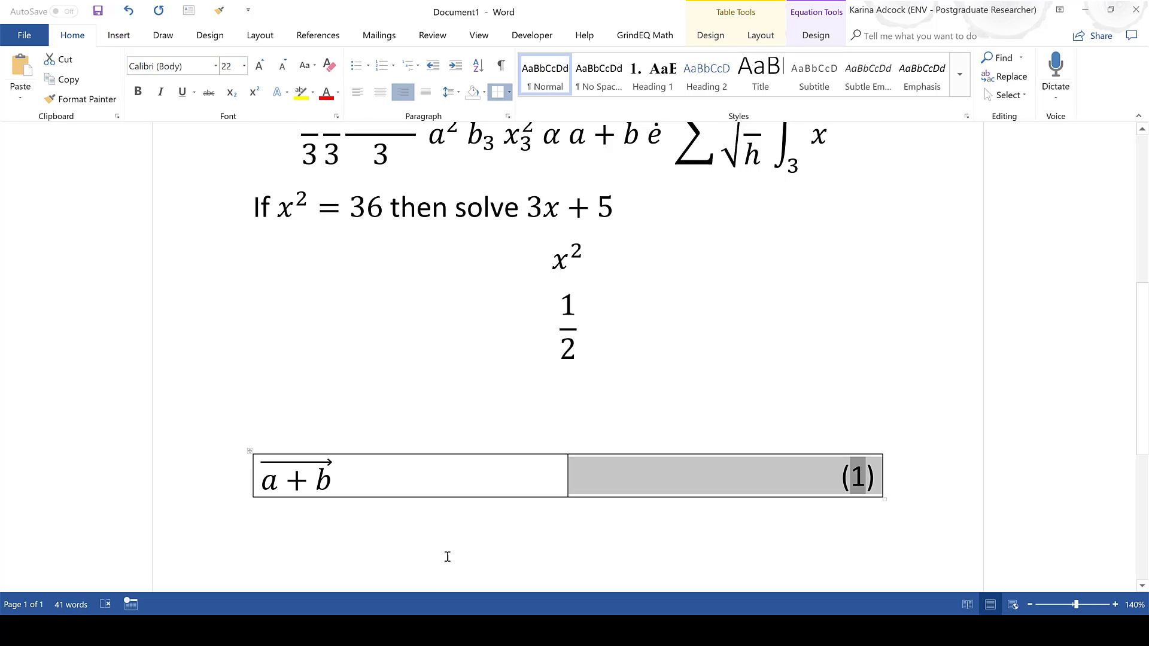
Remove all borders from the table holding the a + b vector equation and its number.
left_click(250, 450)
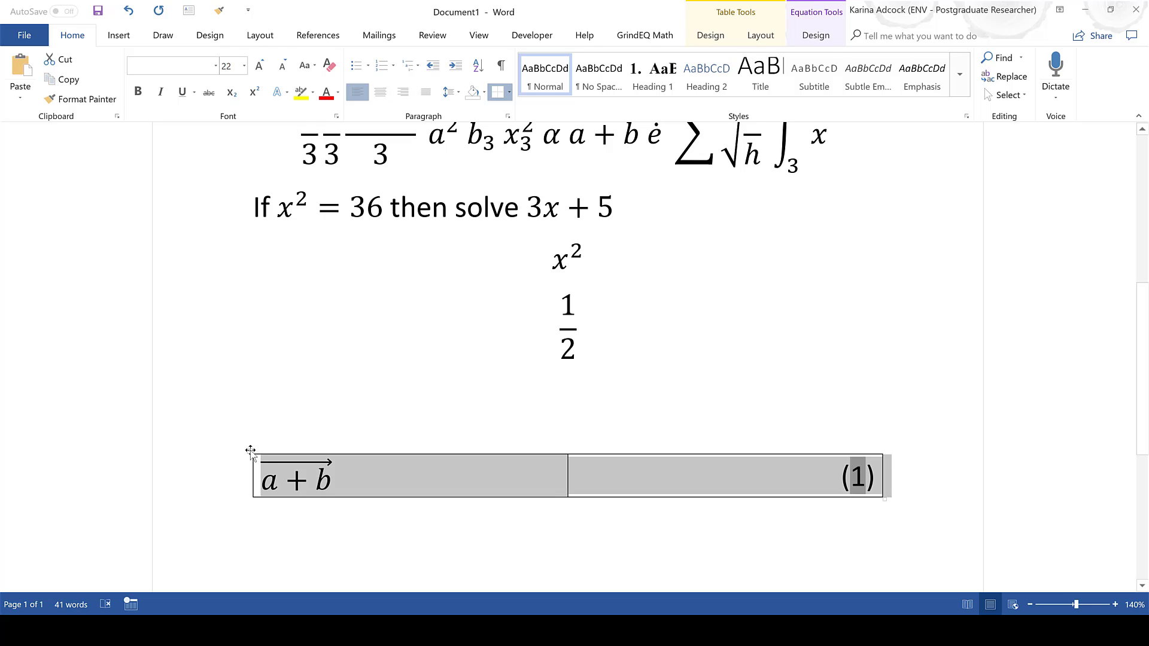
left_click(509, 93)
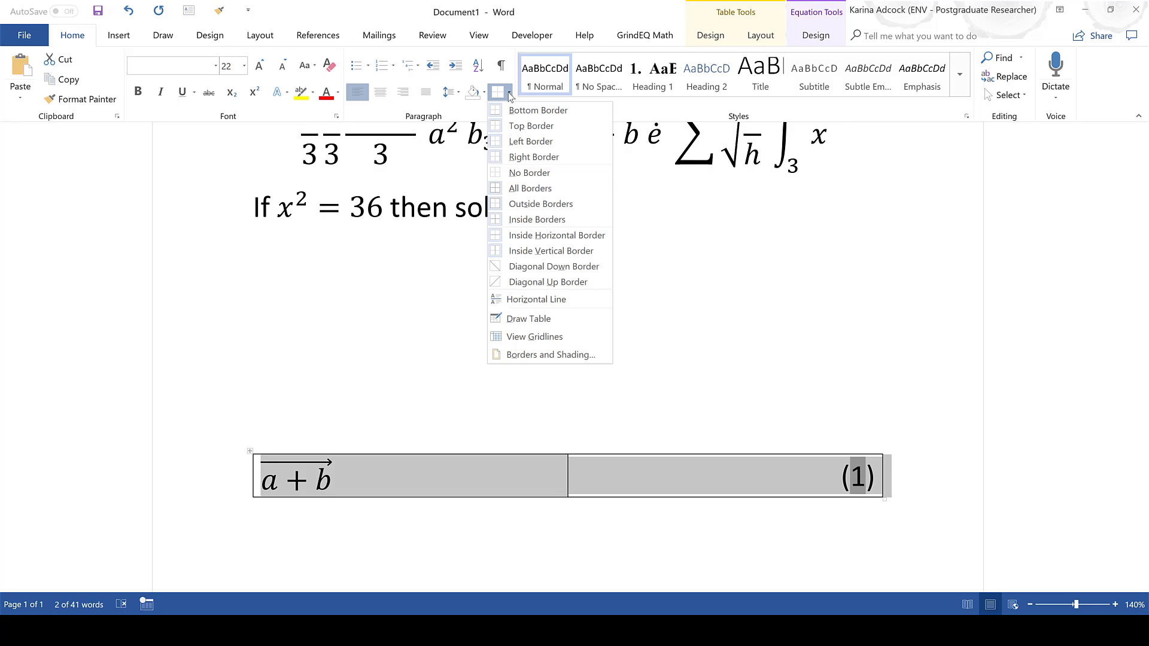
left_click(530, 172)
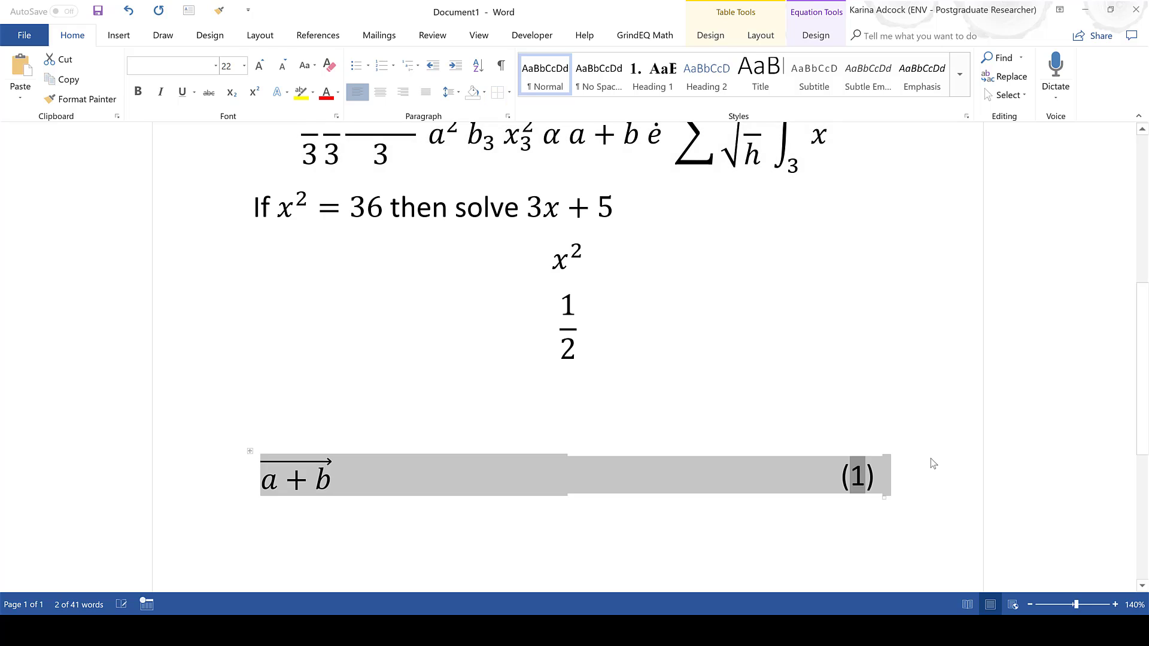
left_click(921, 476)
scroll(921, 475, "down", 1)
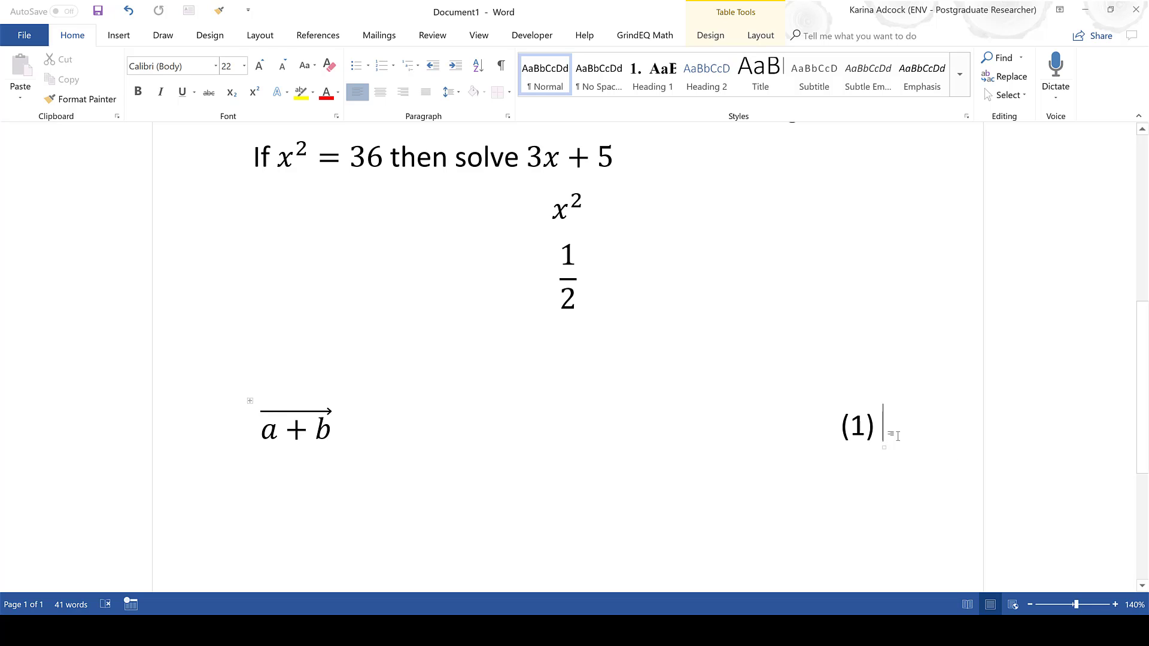
Insert a table with two columns and one row on the empty line below the 1/2 fraction.
left_click(683, 347)
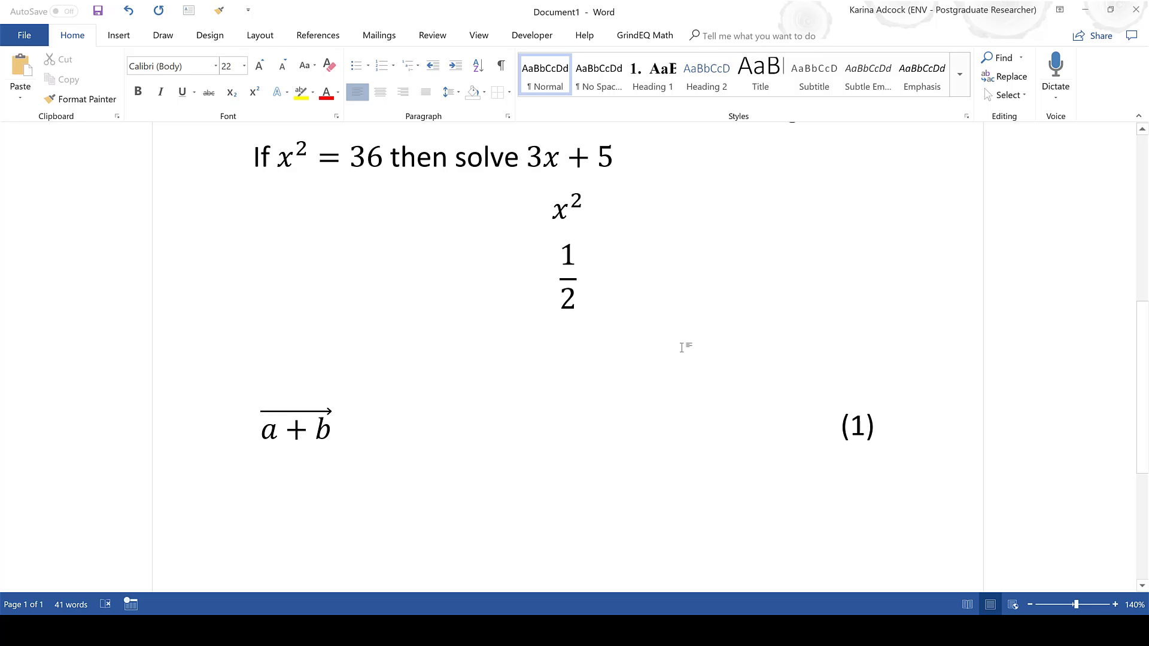
left_click(118, 35)
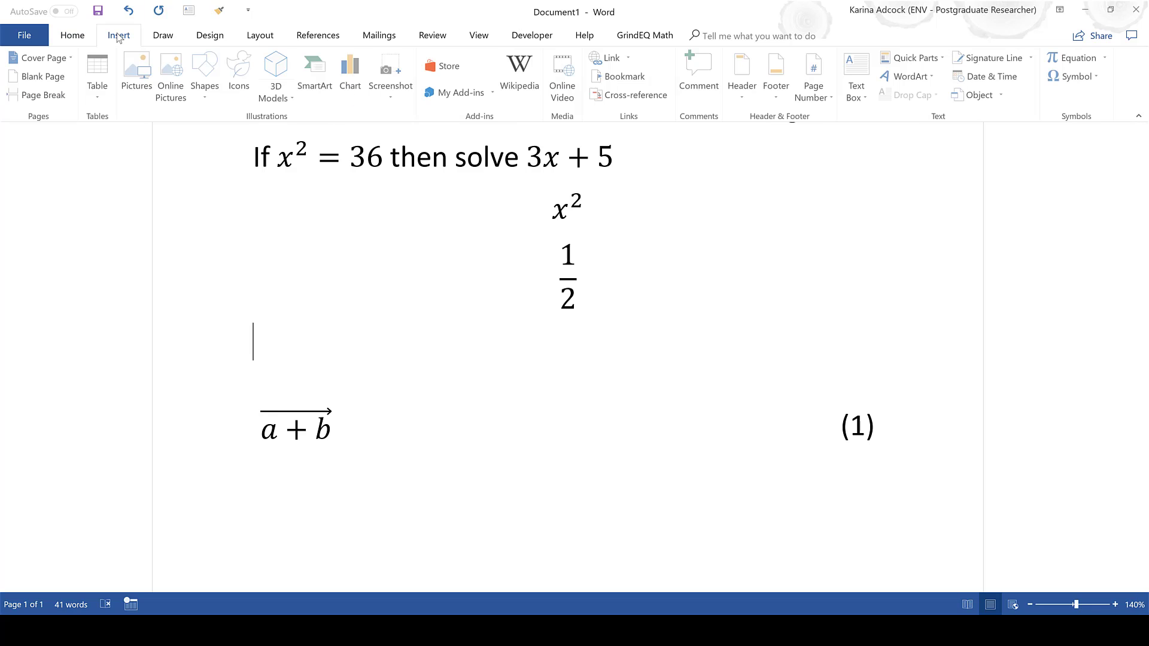
left_click(114, 79)
left_click(103, 133)
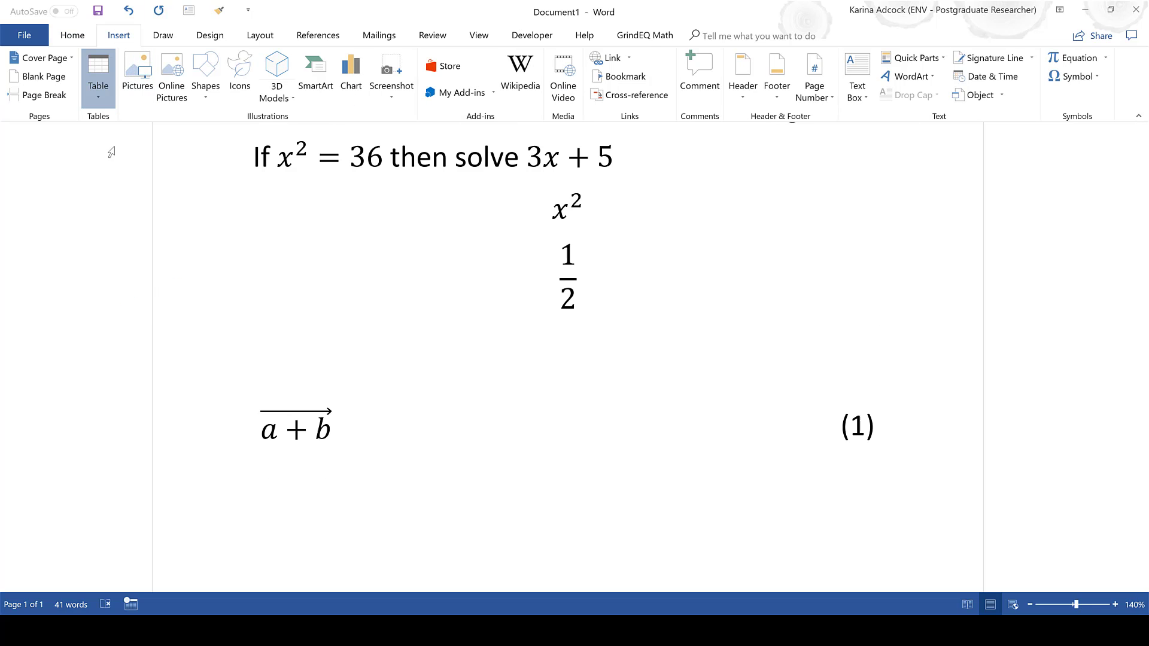
Cut the 1/2 fraction equation and paste it into the first cell of the new table.
left_click_drag(591, 308, 533, 259)
right_click(569, 256)
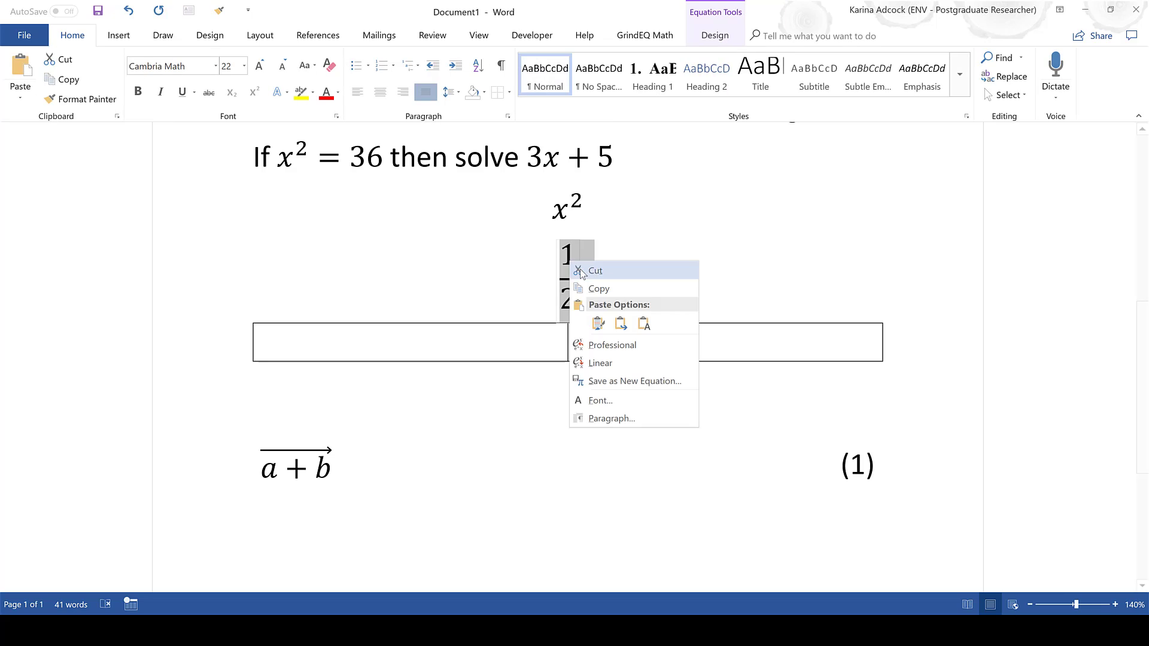
left_click(599, 267)
left_click(470, 317)
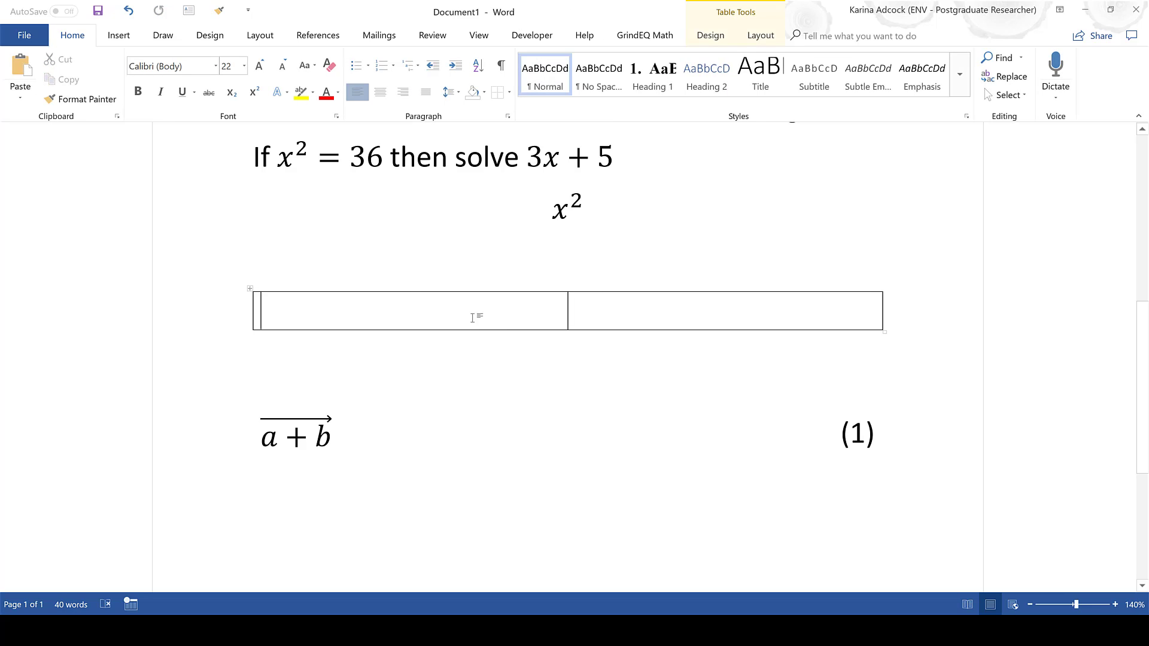
key("ctrl+v")
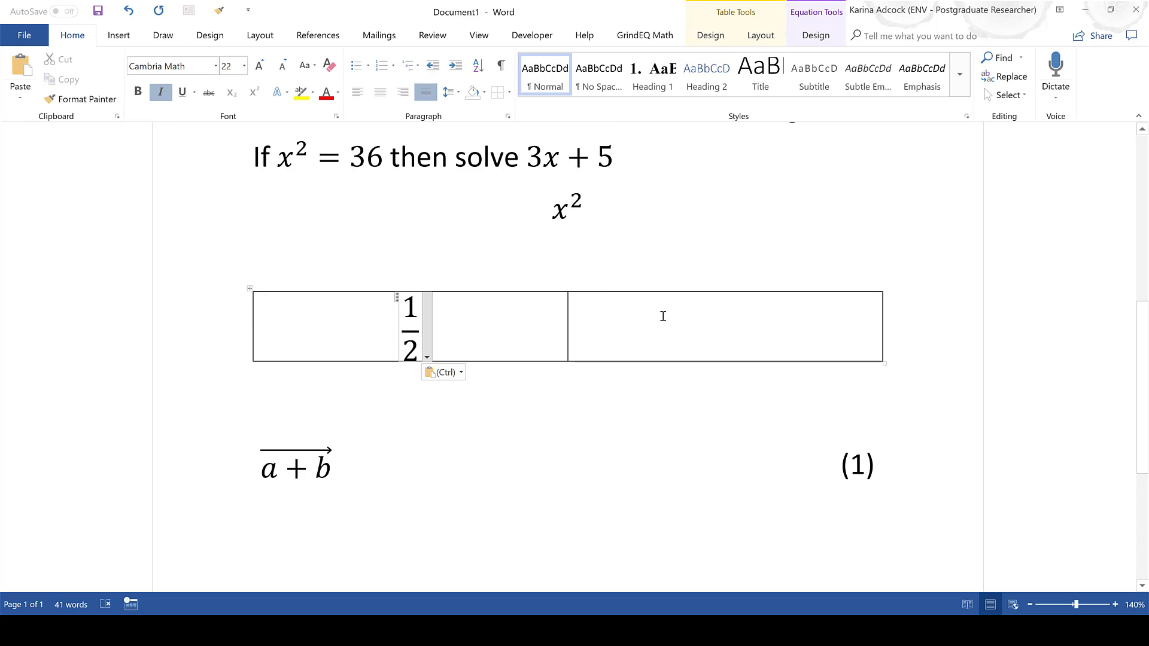
Insert an Equation caption without its label above the 1/2 table and move the caption number into the second cell.
left_click(318, 35)
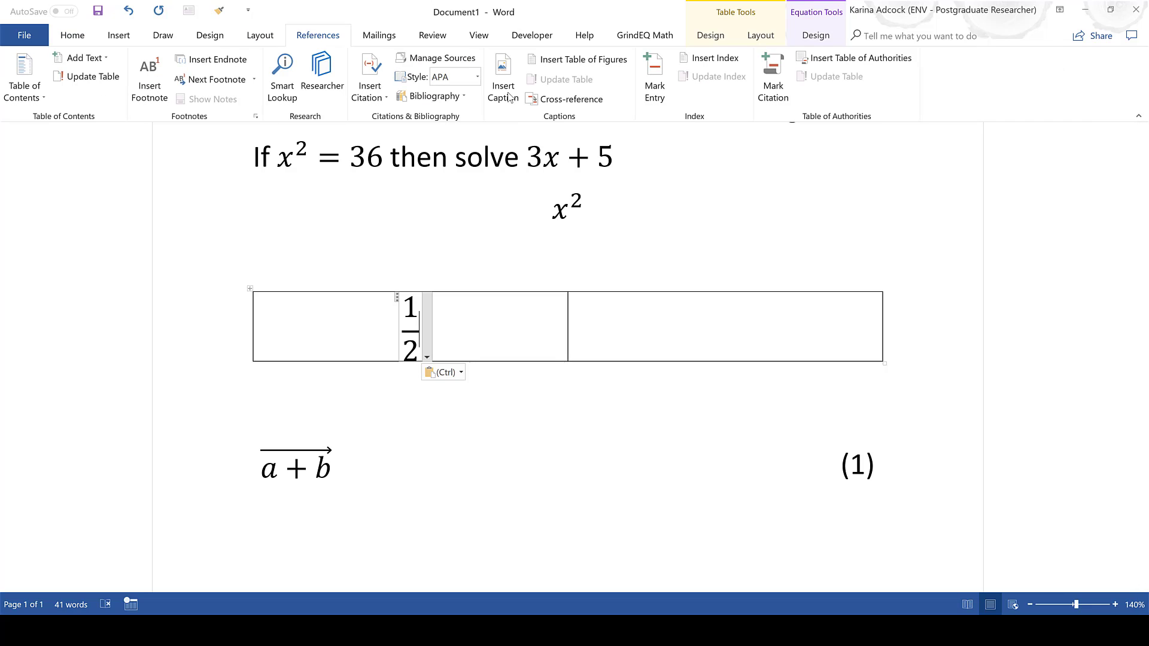
left_click(510, 97)
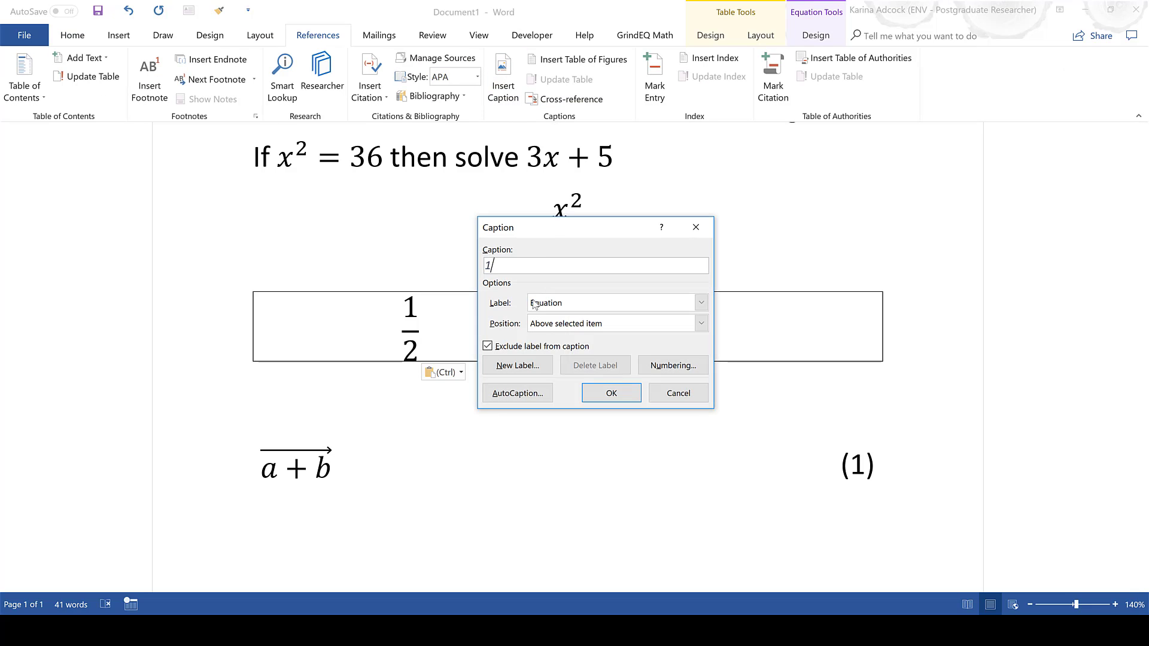
left_click(609, 392)
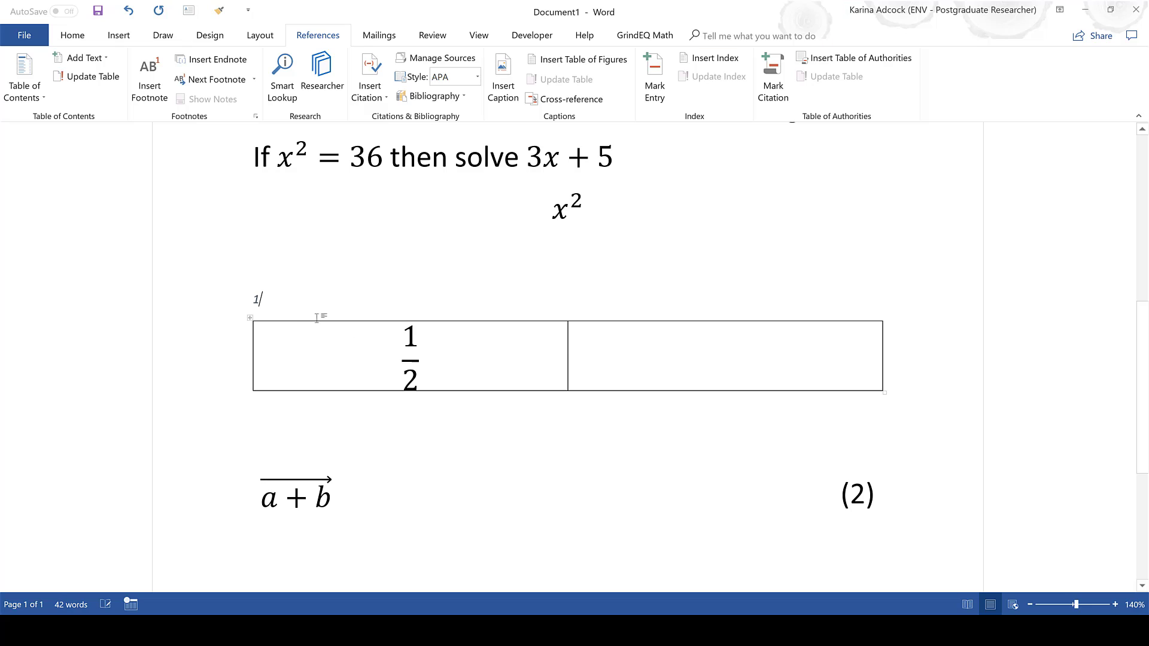
left_click_drag(270, 299, 604, 358)
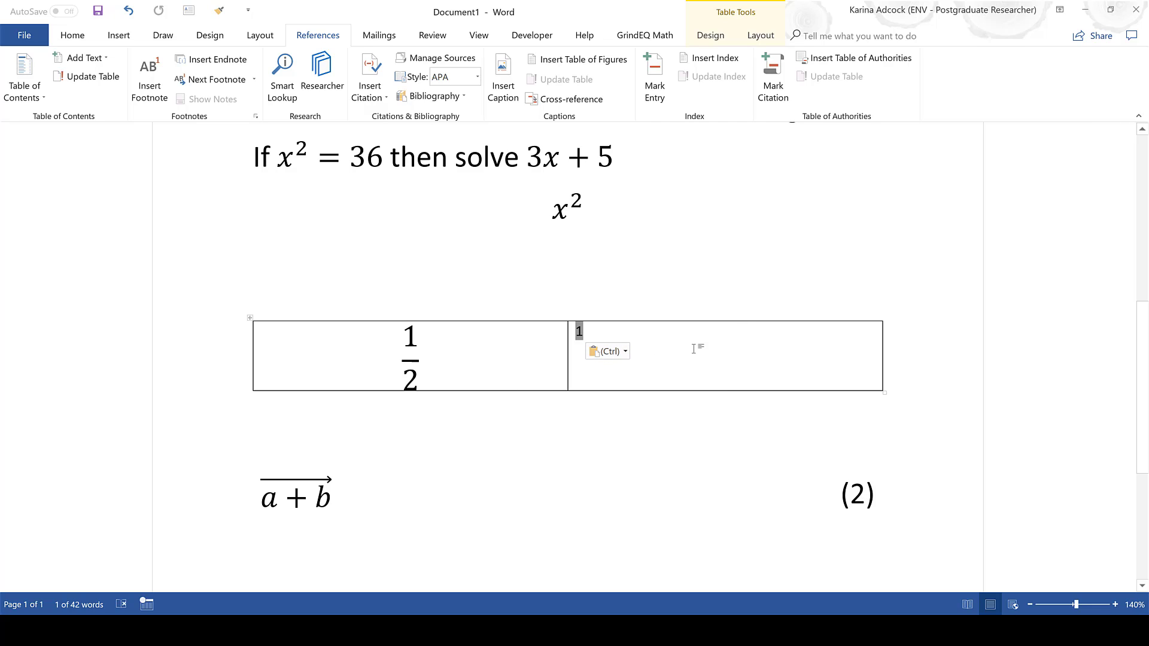
left_click(422, 433)
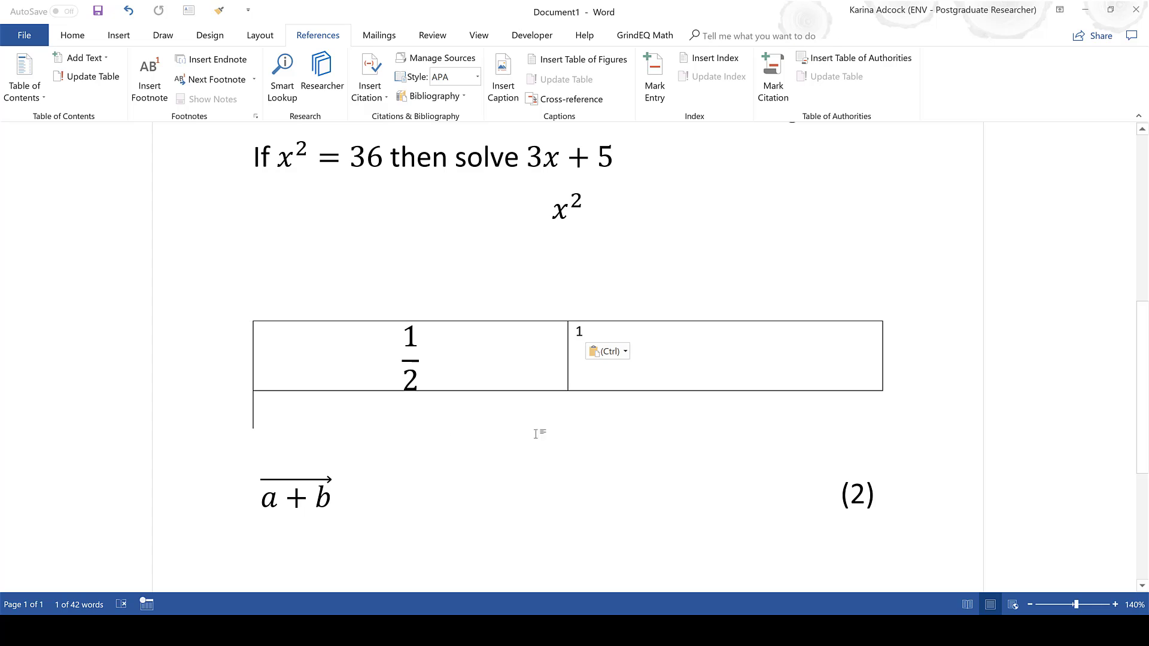
scroll(602, 376, "up", 8)
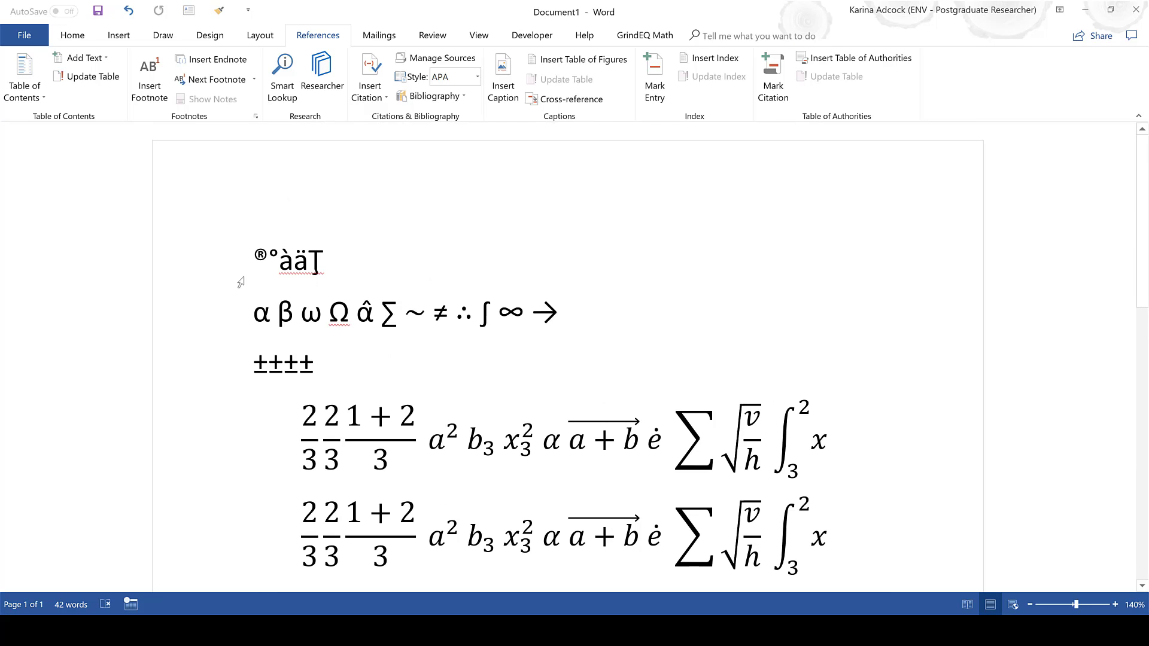
Add a new line above the first line of symbols and write "In equation " on it.
key("Return")
key("Return")
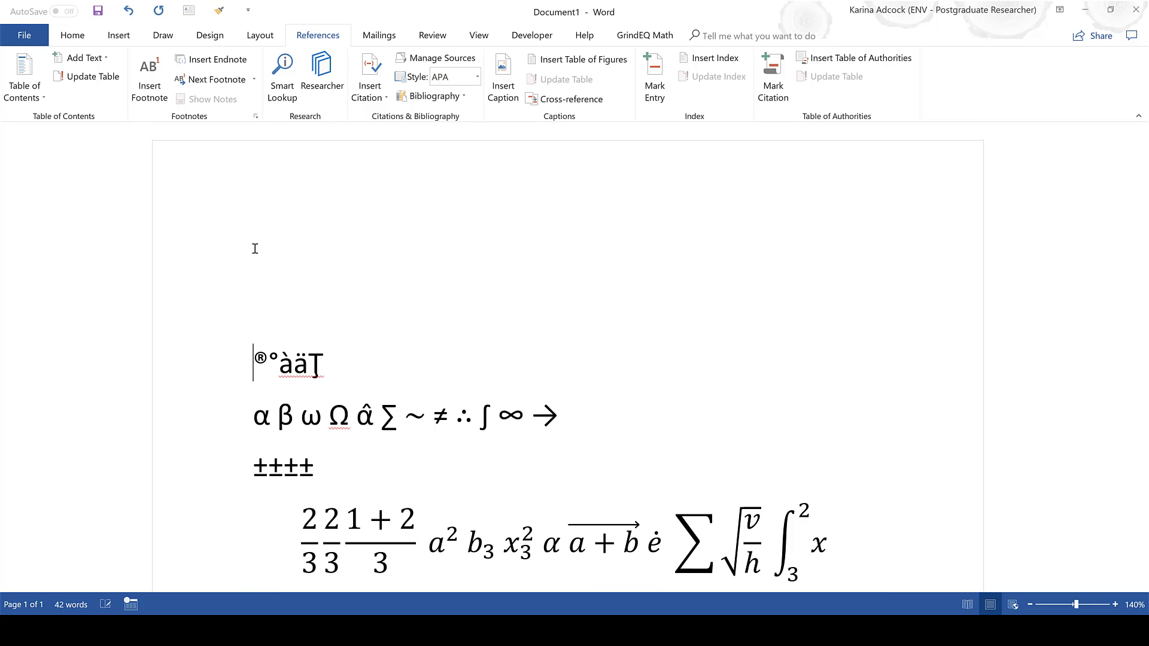
left_click(272, 245)
key("Delete")
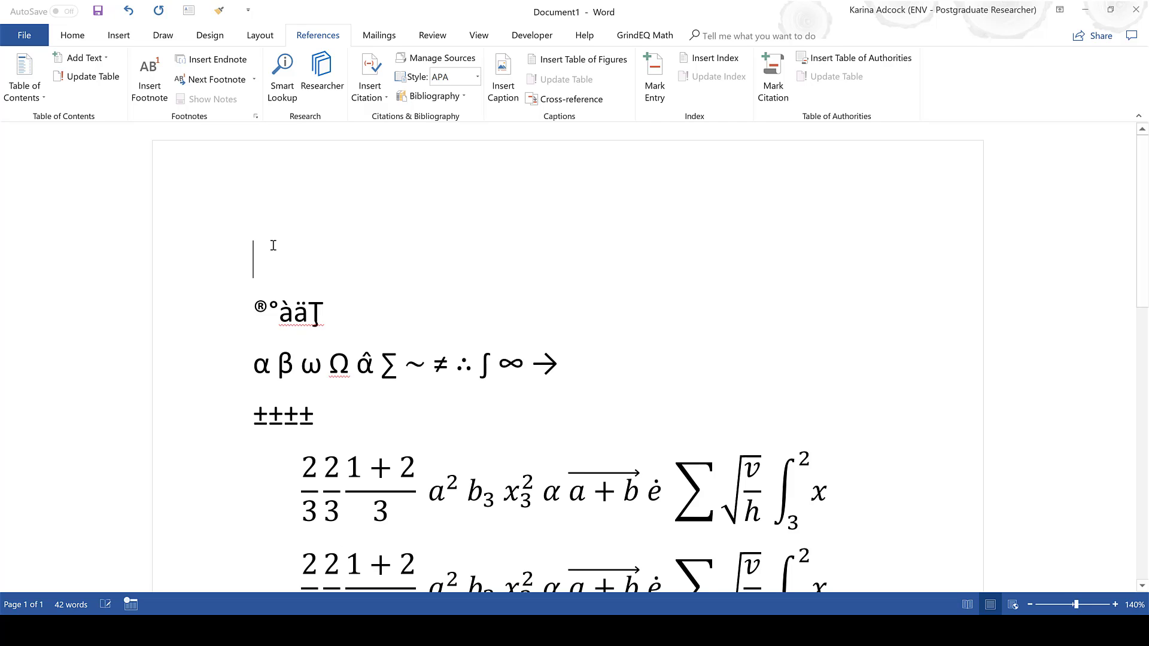
type("In")
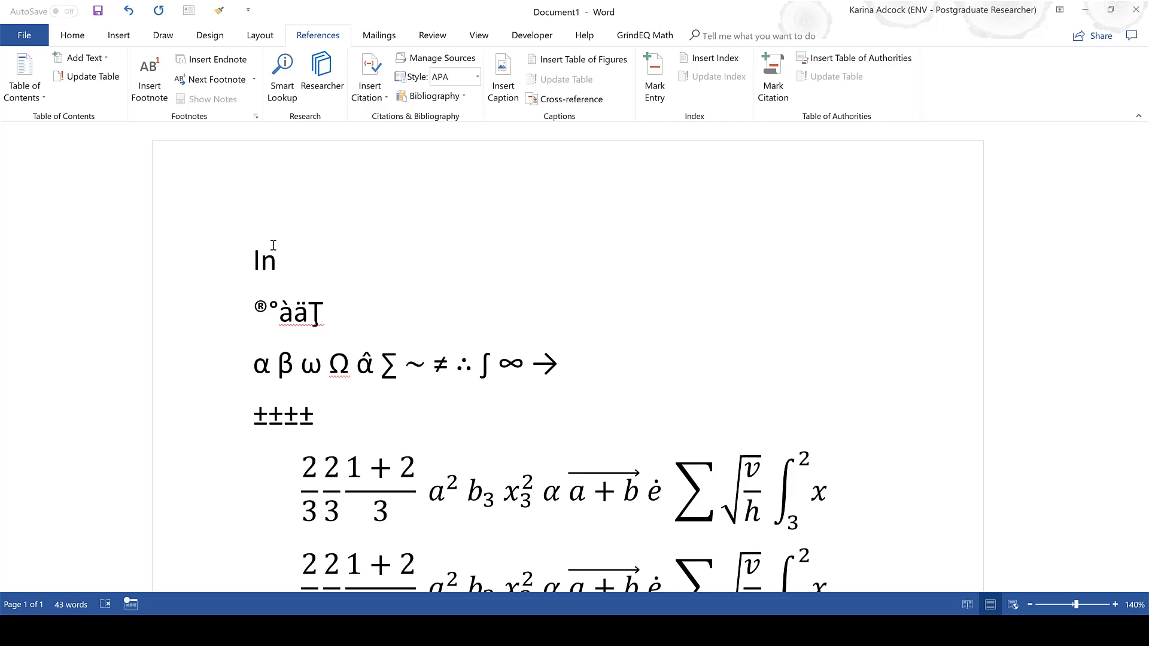
type(" equation")
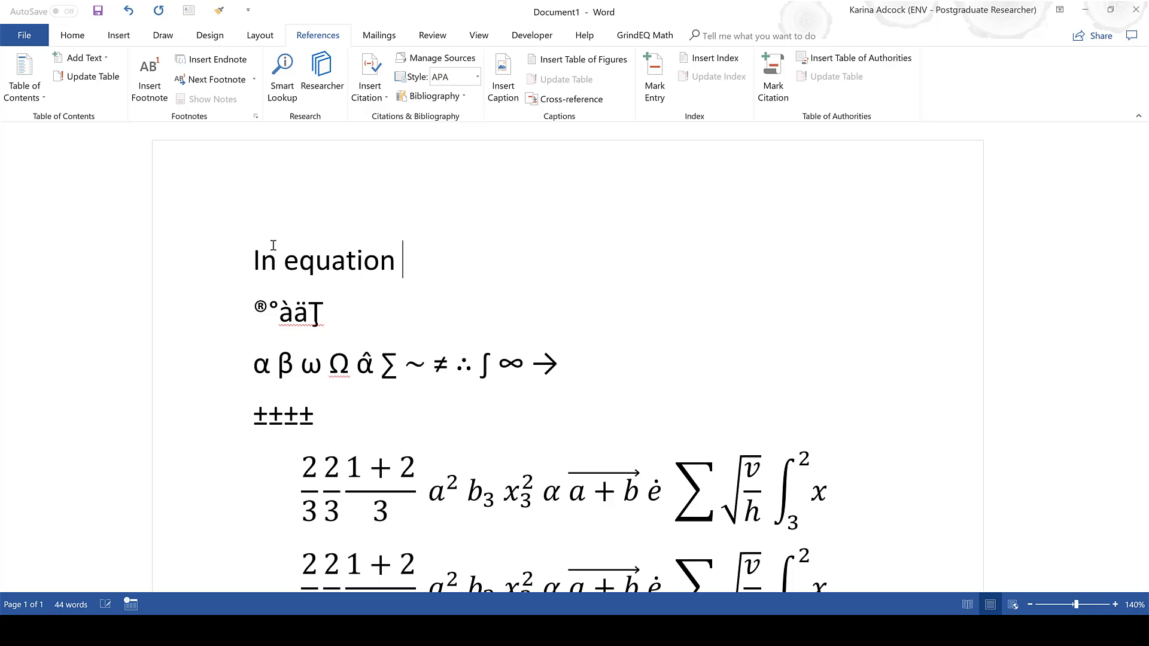
Insert a hyperlinked cross-reference to the entire Equation caption (2) after "In equation".
left_click(118, 35)
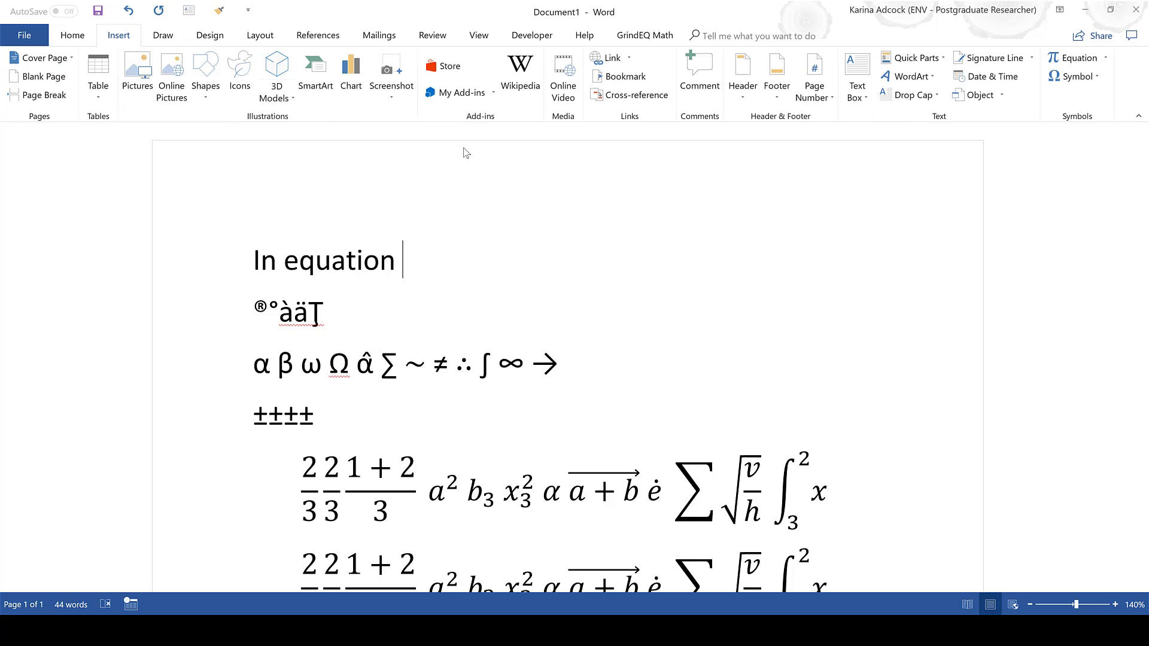
left_click(628, 96)
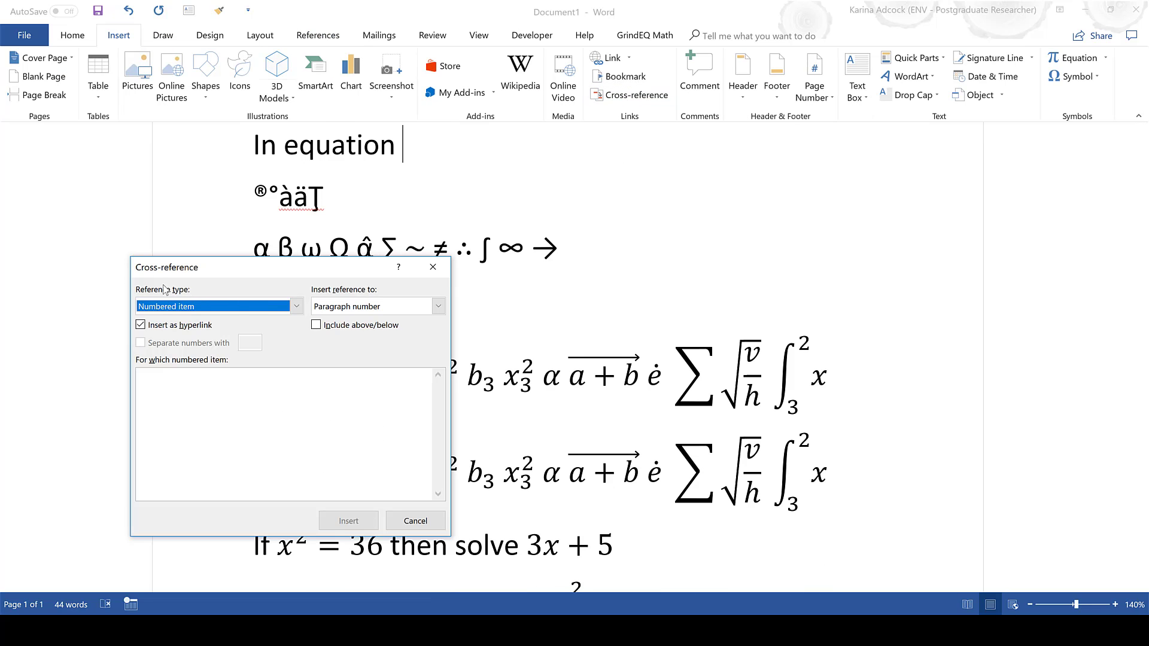
left_click(296, 307)
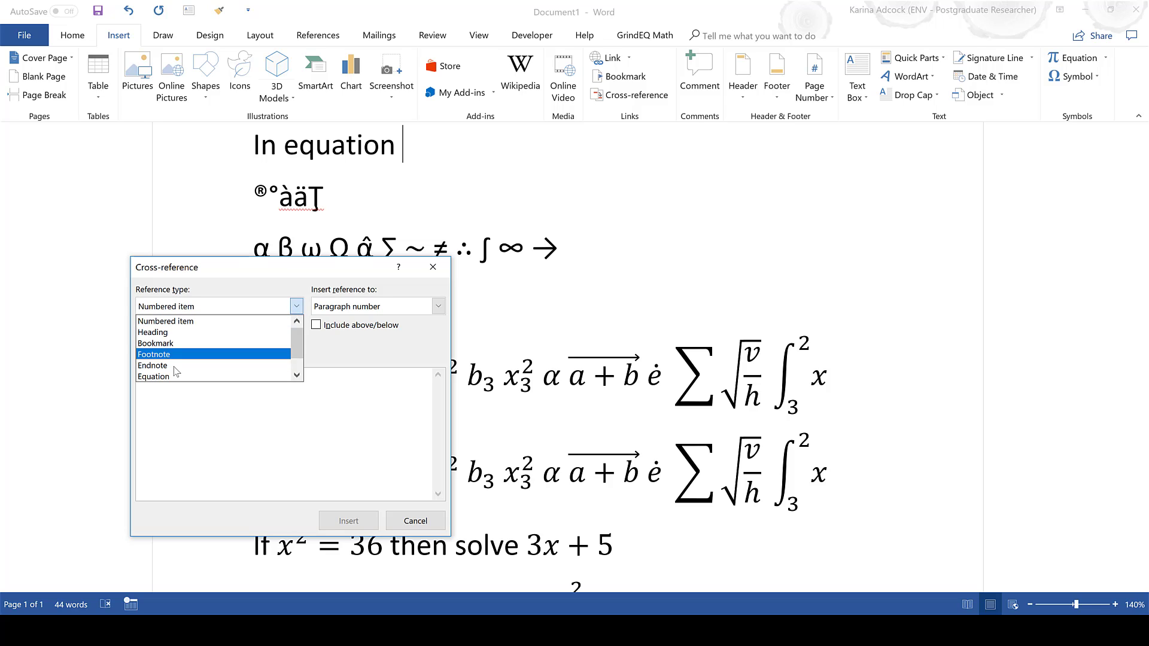
left_click(180, 377)
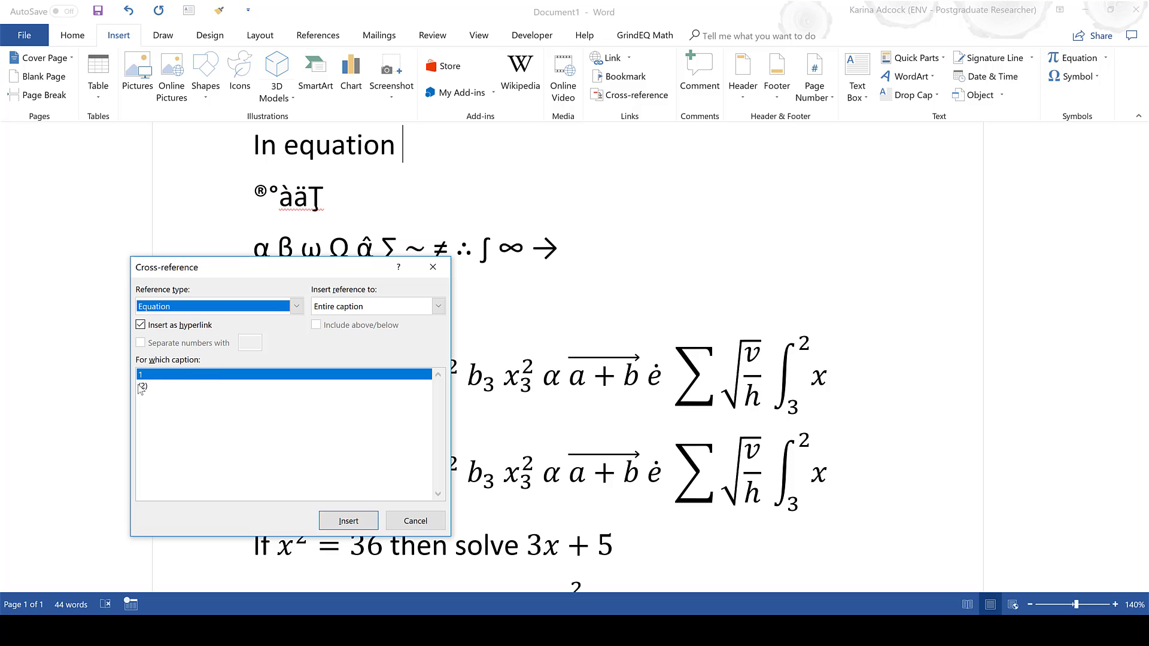
left_click(153, 387)
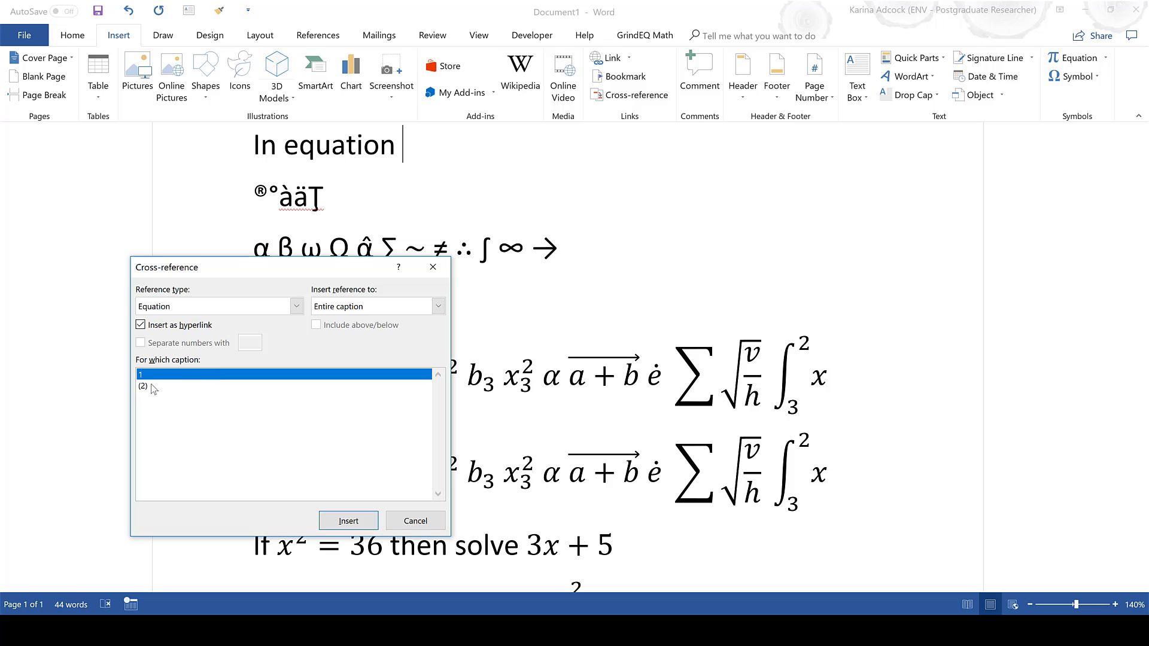
left_click(348, 520)
left_click(415, 521)
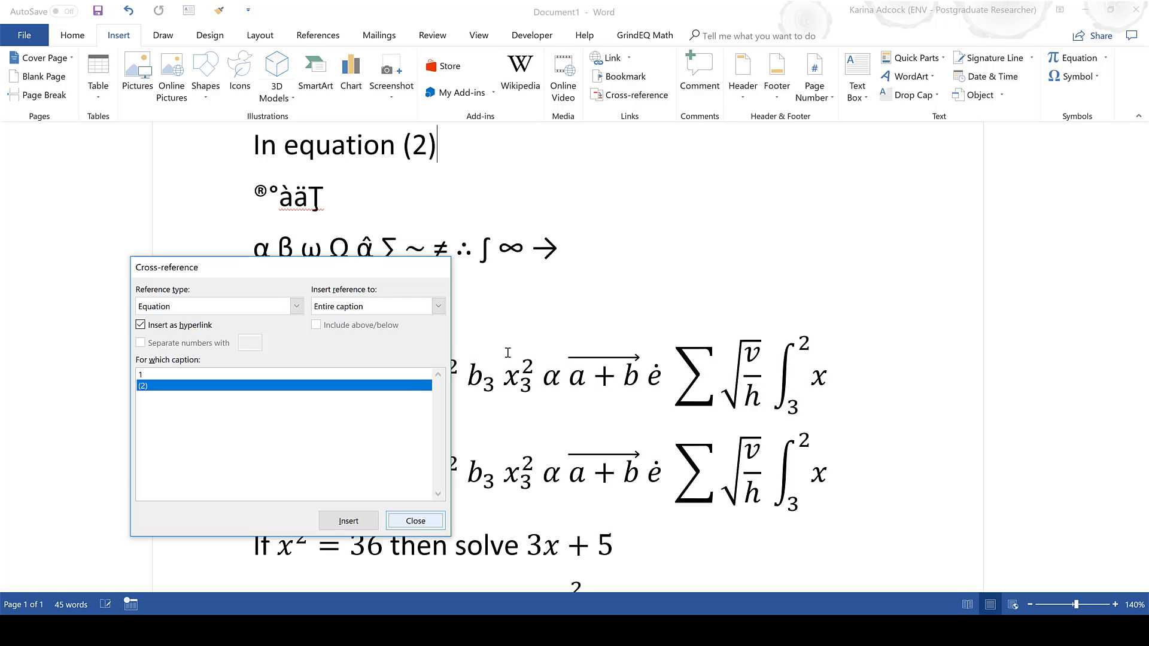
Follow the (2) cross-reference link in the first line to its numbered equation.
scroll(413, 268, "up", 2)
double_click(413, 267)
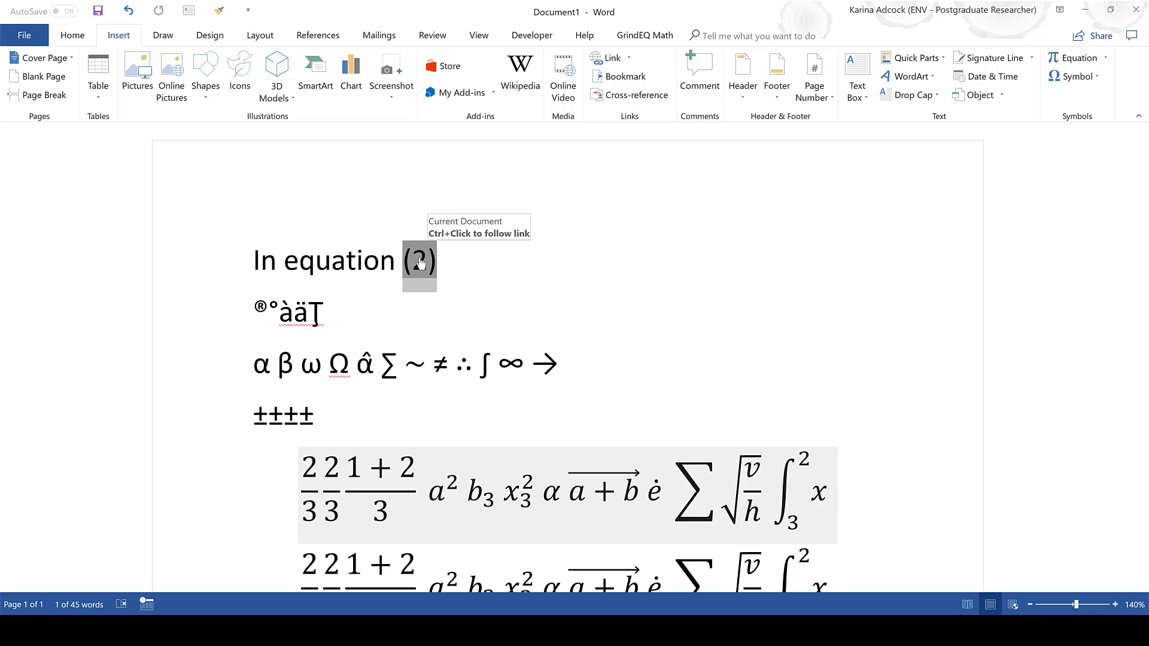
key("ctrl")
left_click(420, 264, "ctrl")
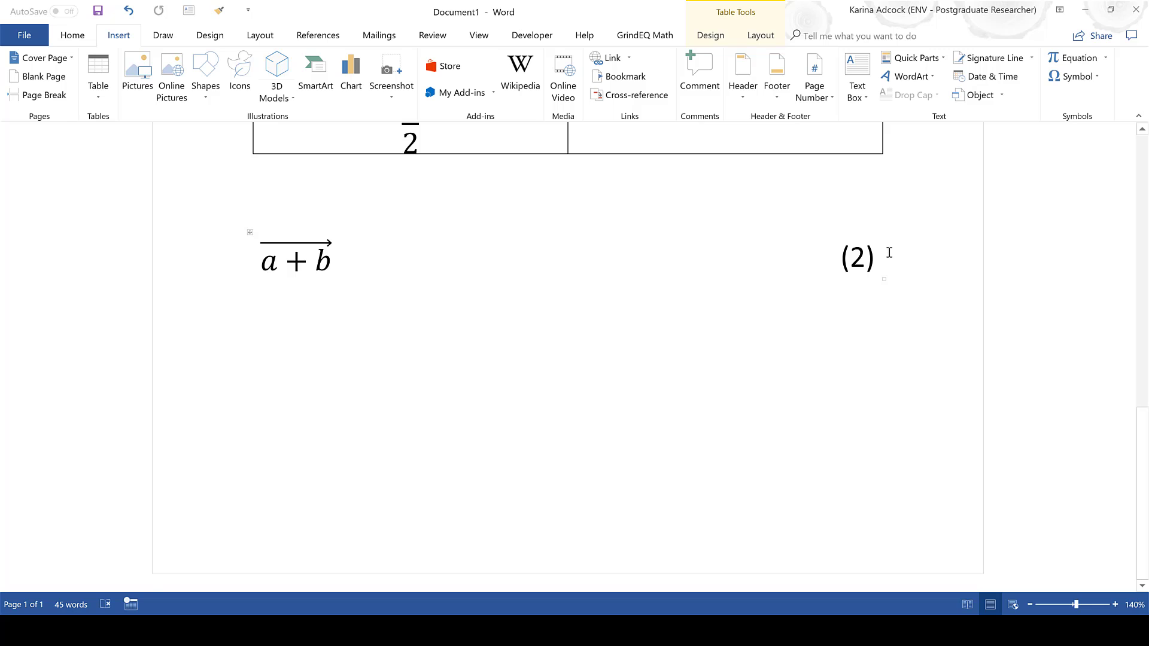
scroll(910, 304, "up", 7)
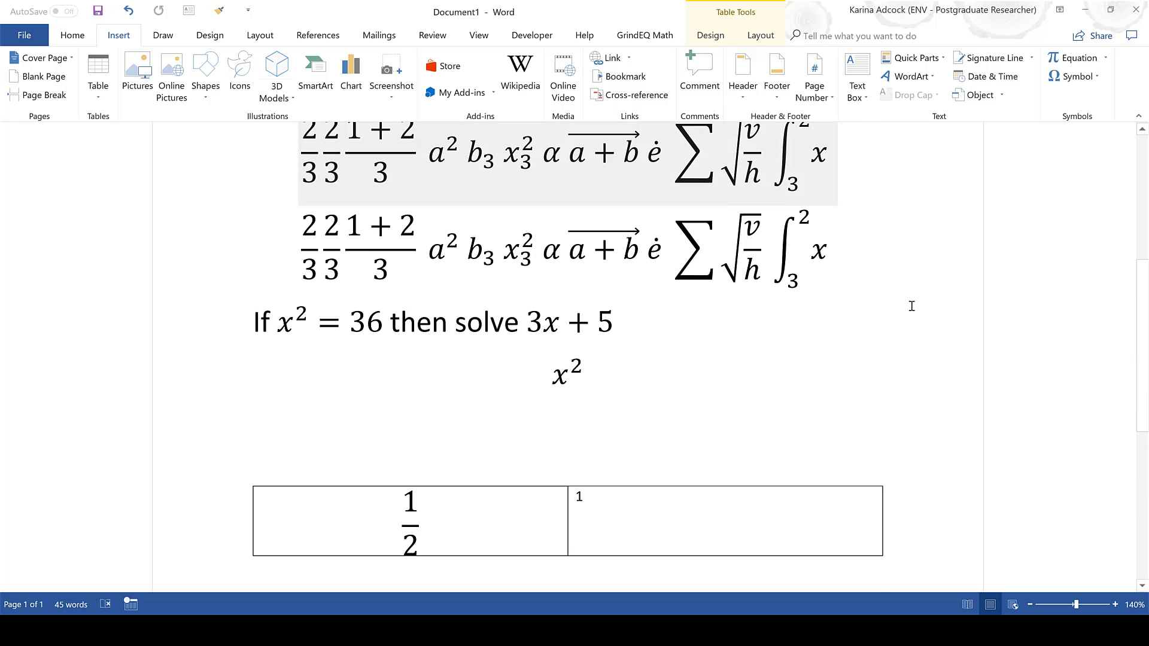
scroll(911, 306, "up", 3)
scroll(911, 306, "down", 1)
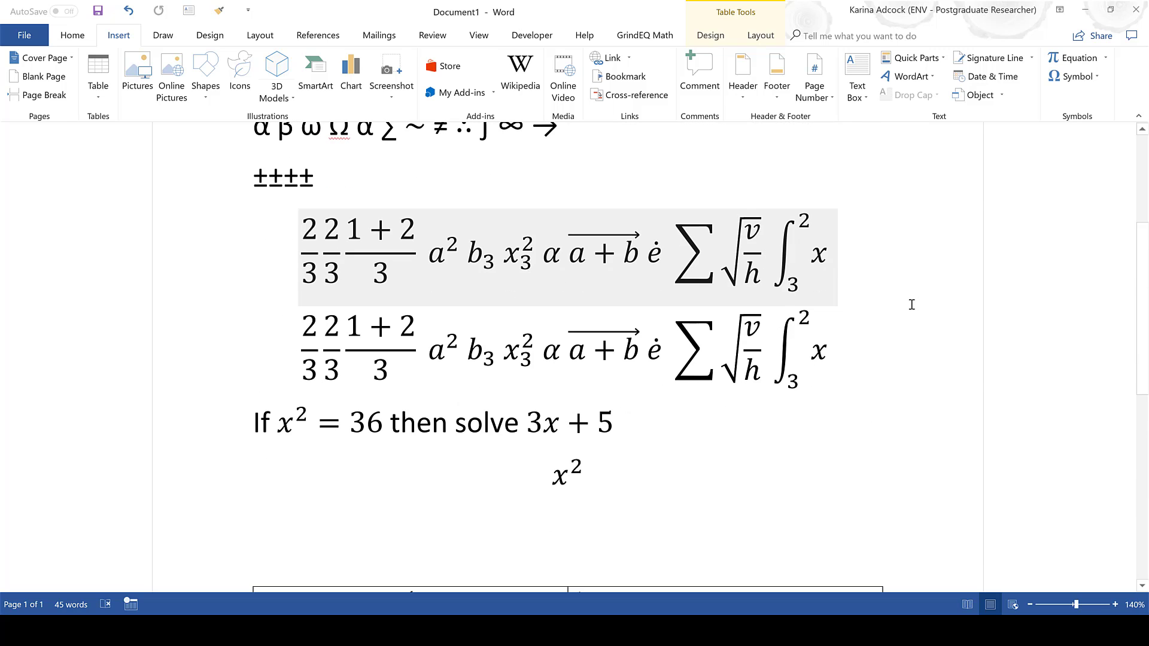